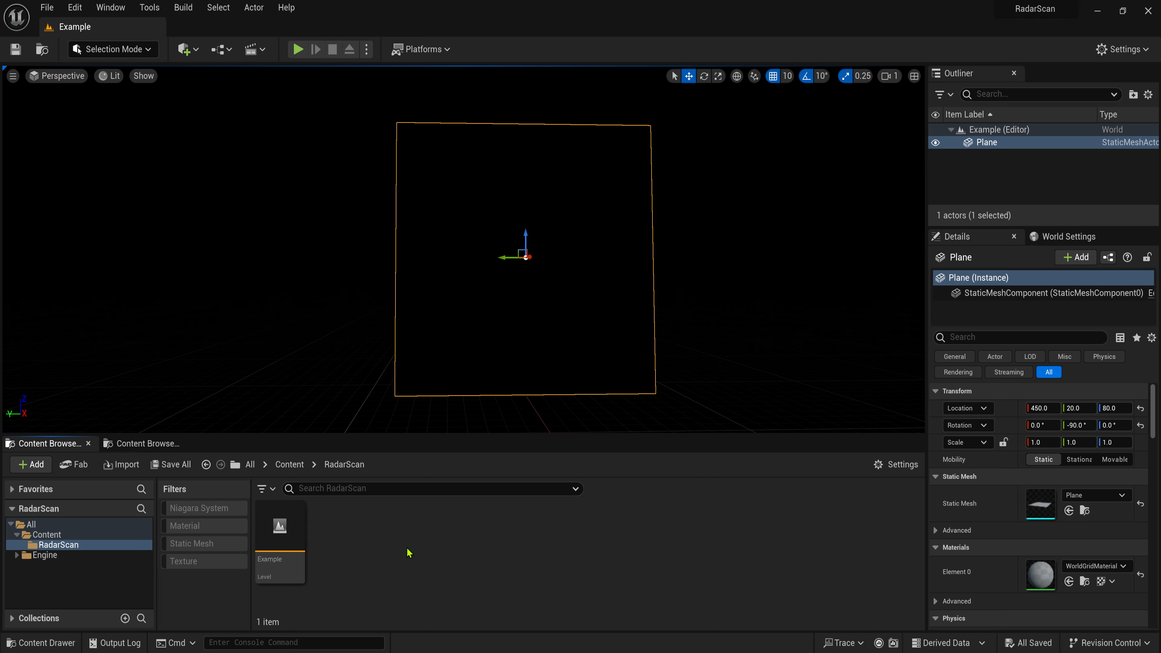
Step: Create a material named M_Radar in the RadarScan folder and open it for editing
{"action": "right_click", "coordinate": [409, 549]}
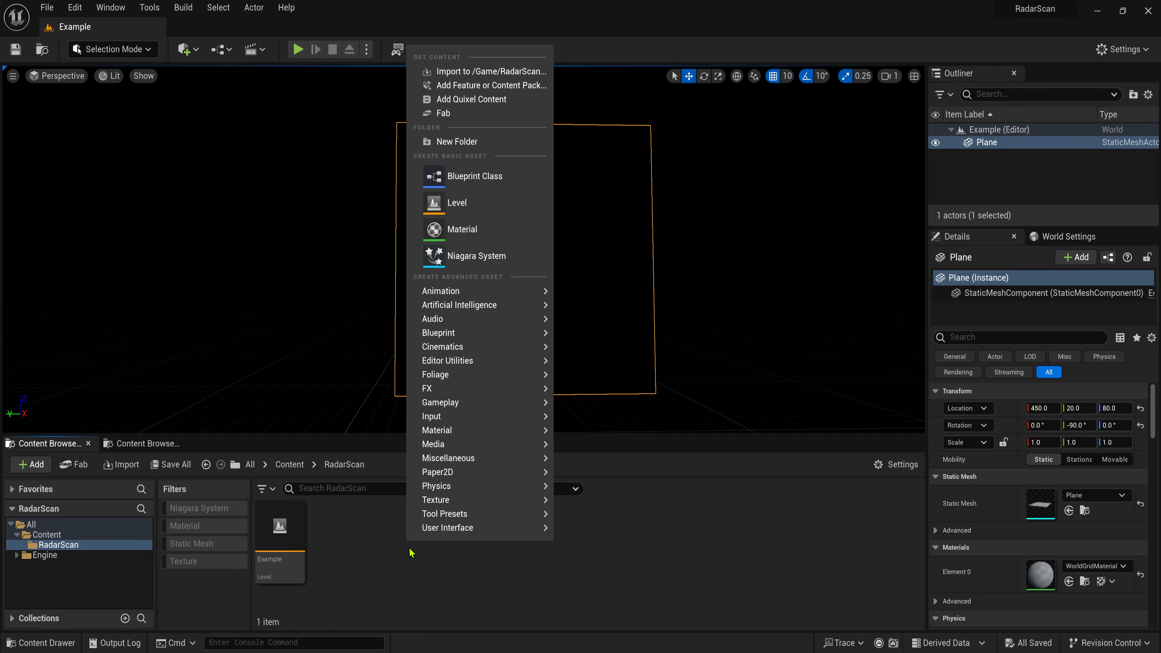
{"action": "left_click", "coordinate": [475, 228]}
{"action": "type", "text": "M_Radar"}
{"action": "key", "text": "Return"}
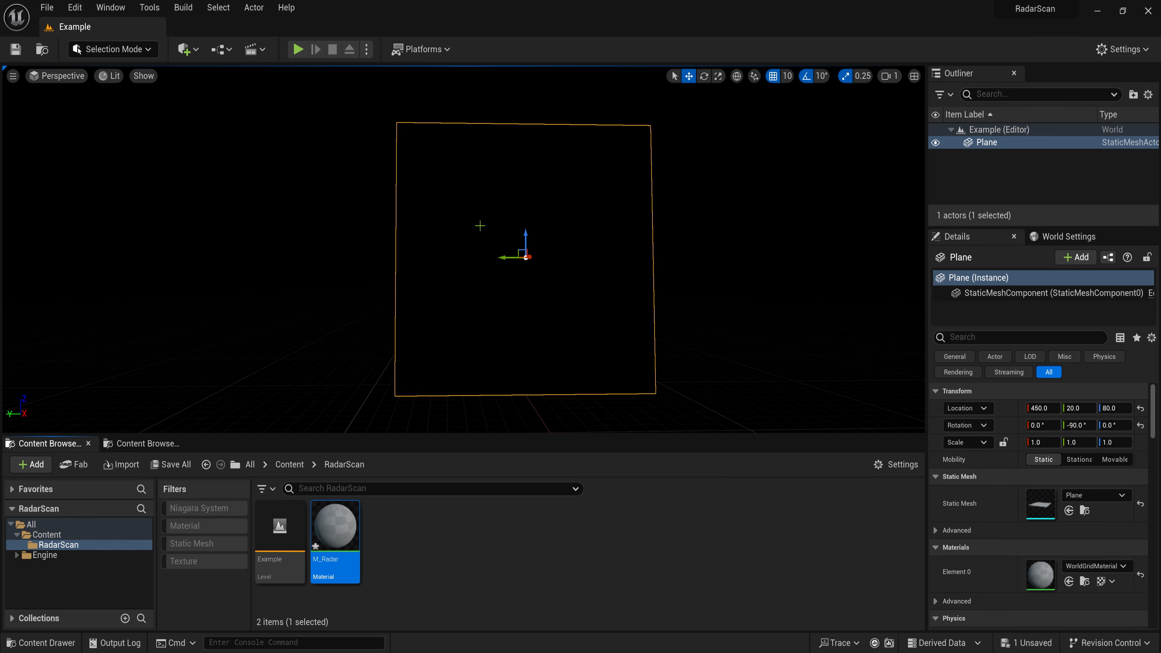
{"action": "double_click", "coordinate": [335, 526]}
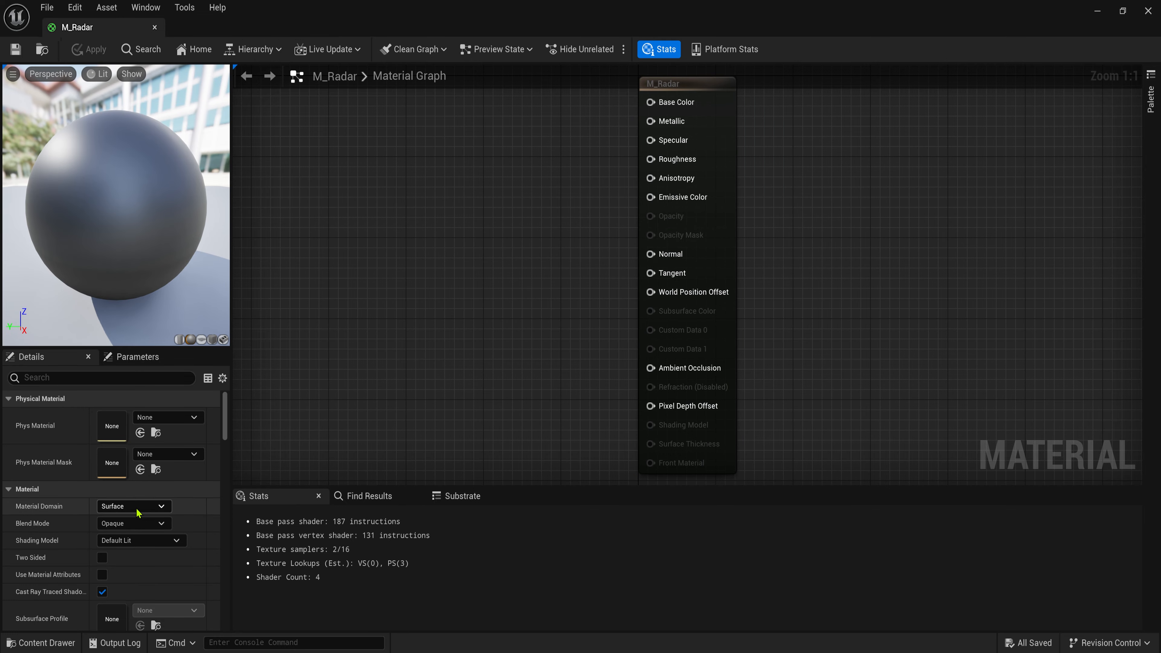
Step: Configure the material with Translucent blend mode, Unlit shading model and Two Sided enabled
{"action": "left_click", "coordinate": [132, 523]}
{"action": "left_click", "coordinate": [125, 568]}
{"action": "left_click", "coordinate": [133, 541]}
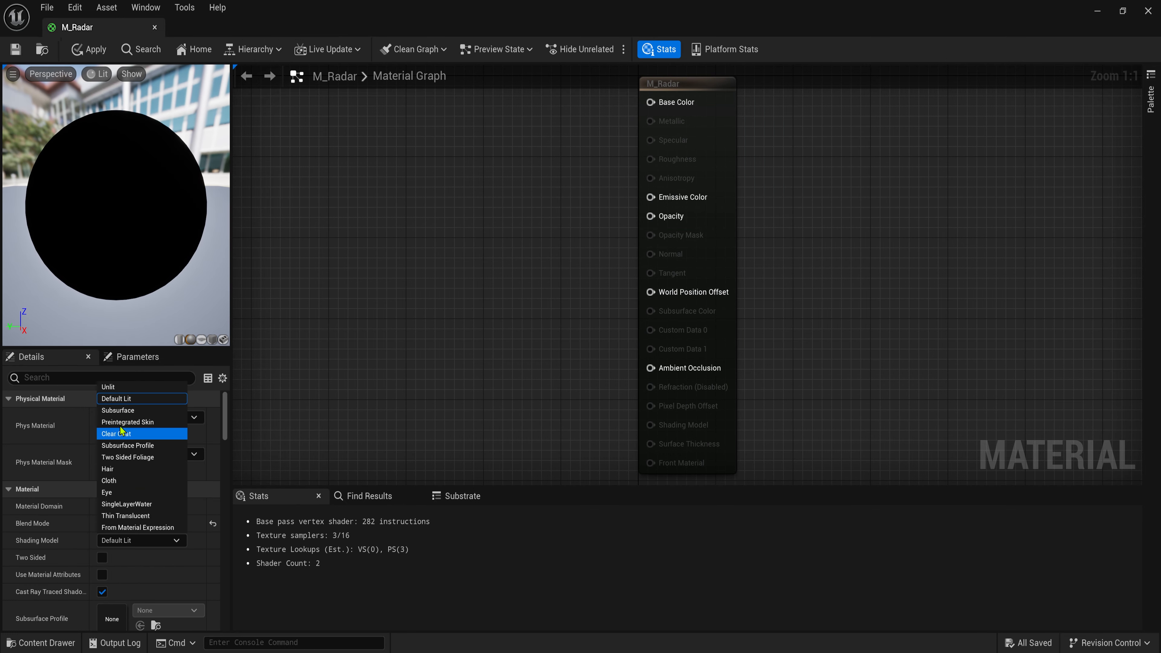
{"action": "left_click", "coordinate": [129, 387]}
{"action": "left_click", "coordinate": [102, 557]}
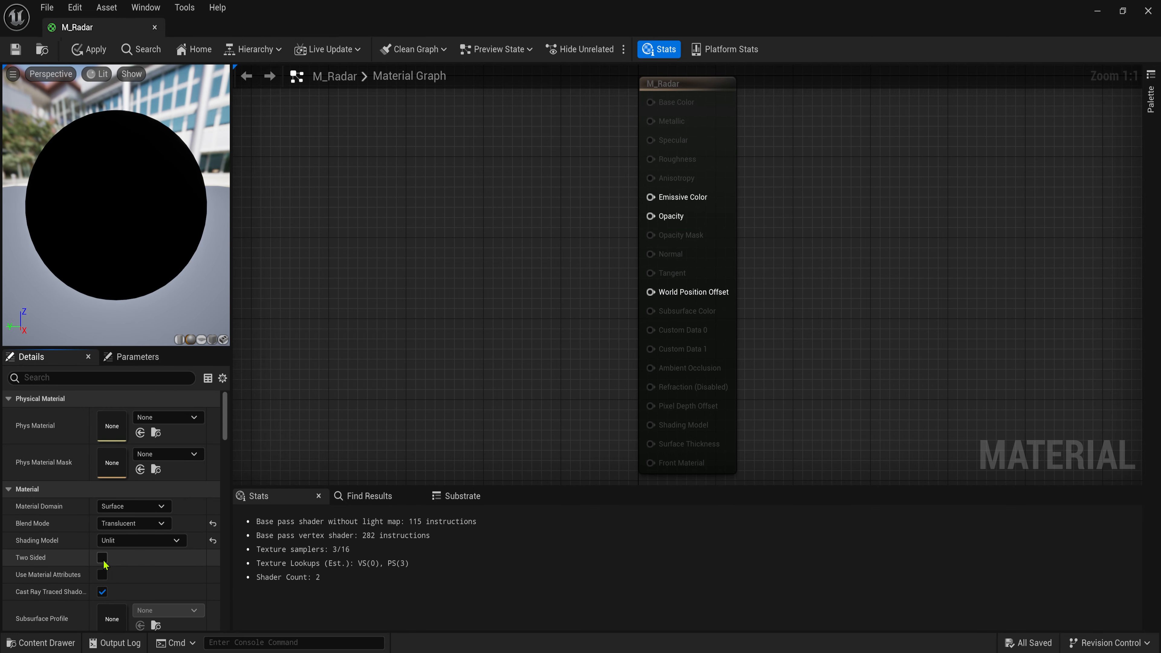
Step: Add a VectorToRadialValue node and place it in the empty graph area well ahead of the M_Radar output node
{"action": "scroll", "coordinate": [407, 264], "scroll_direction": "down", "scroll_amount": 2}
{"action": "right_click_drag", "start_coordinate": [302, 283], "coordinate": [666, 303]}
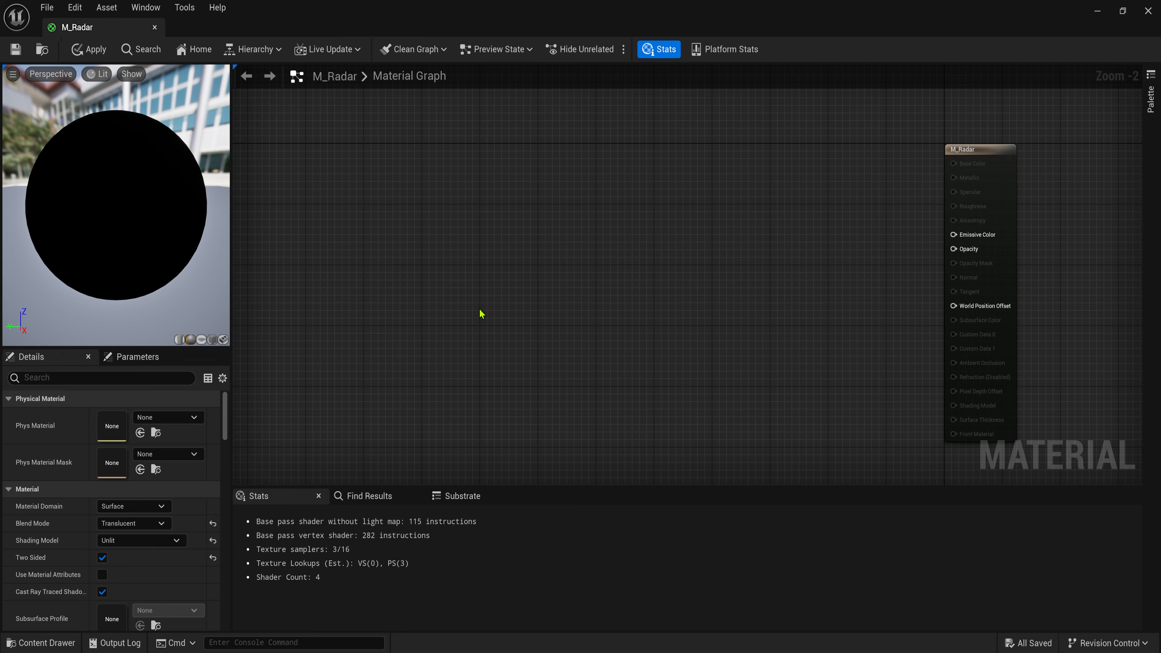
{"action": "right_click_drag", "start_coordinate": [481, 313], "coordinate": [571, 252]}
{"action": "scroll", "coordinate": [517, 224], "scroll_direction": "up", "scroll_amount": 1}
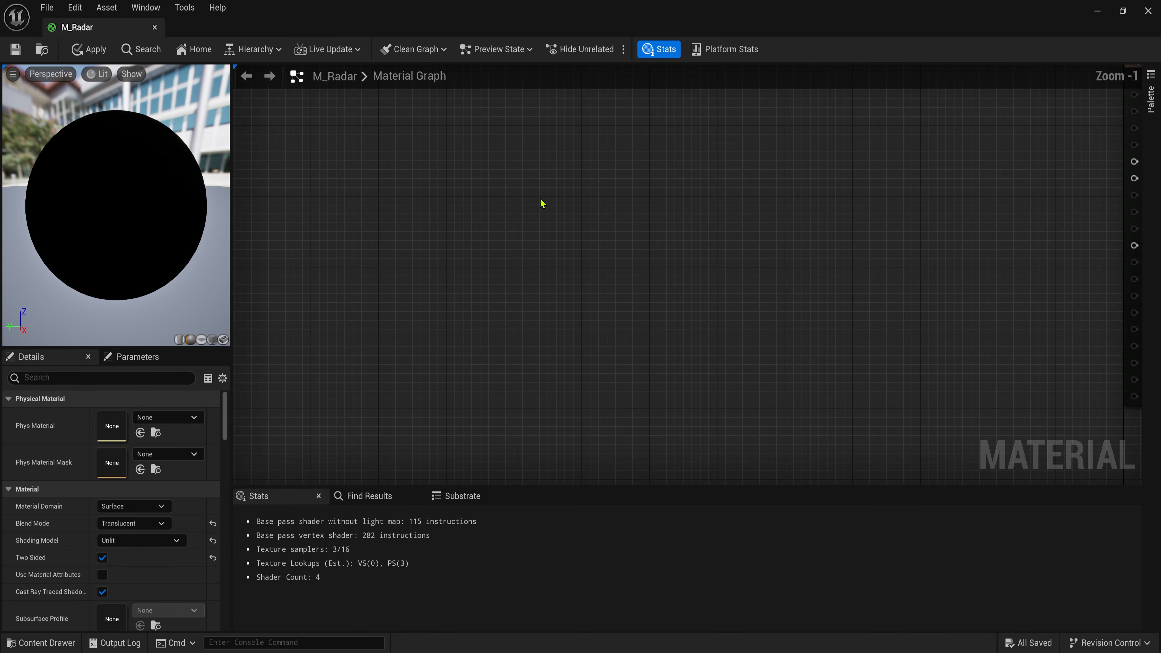
{"action": "right_click_drag", "start_coordinate": [542, 203], "coordinate": [508, 272]}
{"action": "scroll", "coordinate": [509, 274], "scroll_direction": "down", "scroll_amount": 1}
{"action": "scroll", "coordinate": [513, 292], "scroll_direction": "up", "scroll_amount": 1}
{"action": "right_click", "coordinate": [545, 275]}
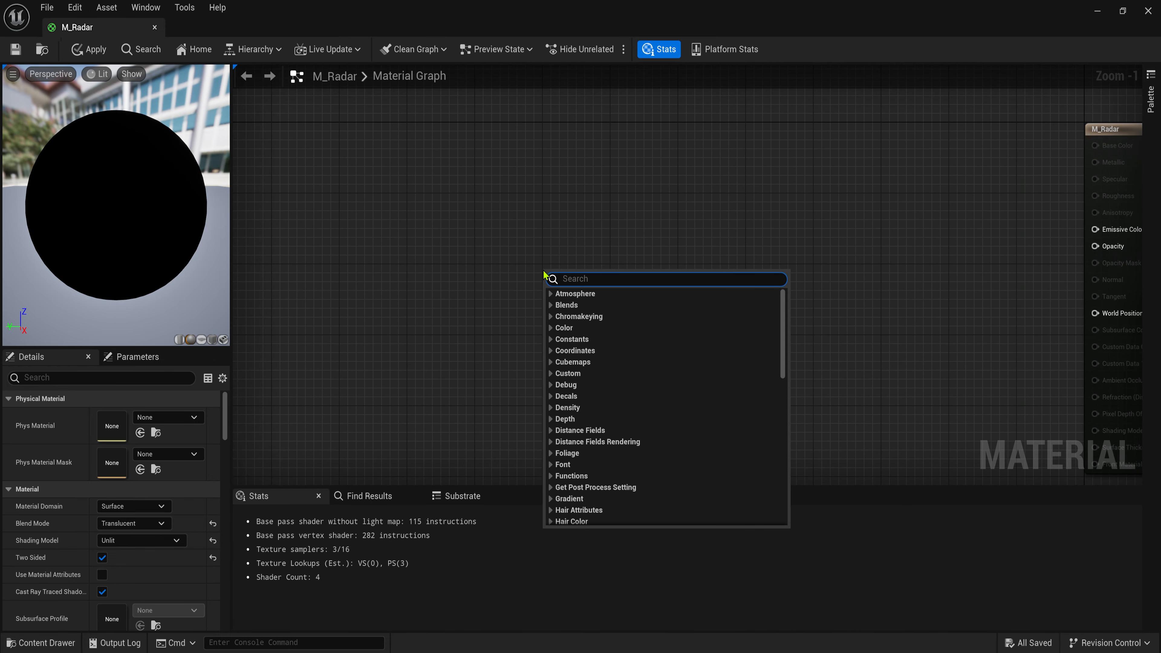
{"action": "type", "text": "vector"}
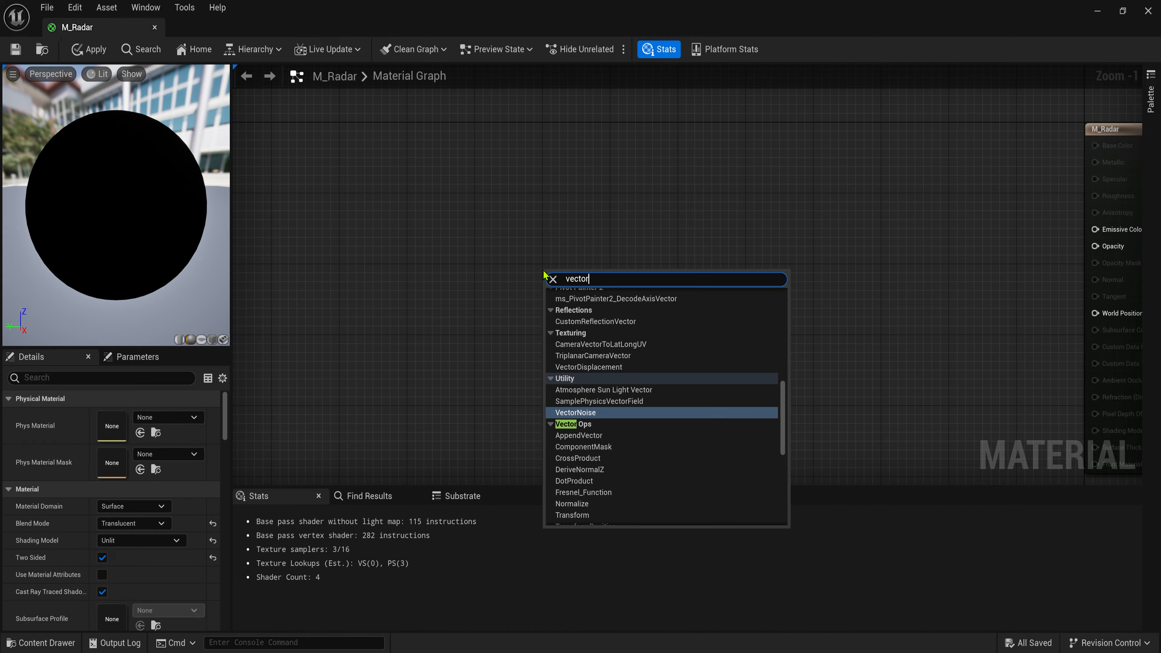
{"action": "type", "text": "t"}
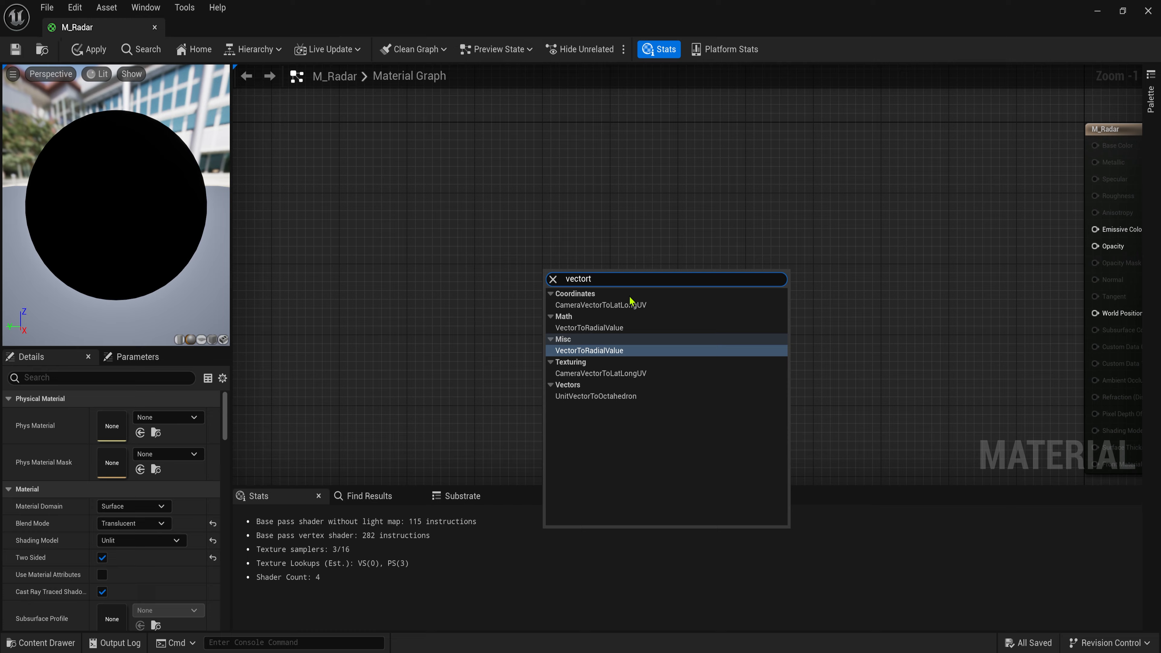
{"action": "left_click", "coordinate": [593, 352]}
{"action": "left_click_drag", "start_coordinate": [611, 280], "coordinate": [436, 239]}
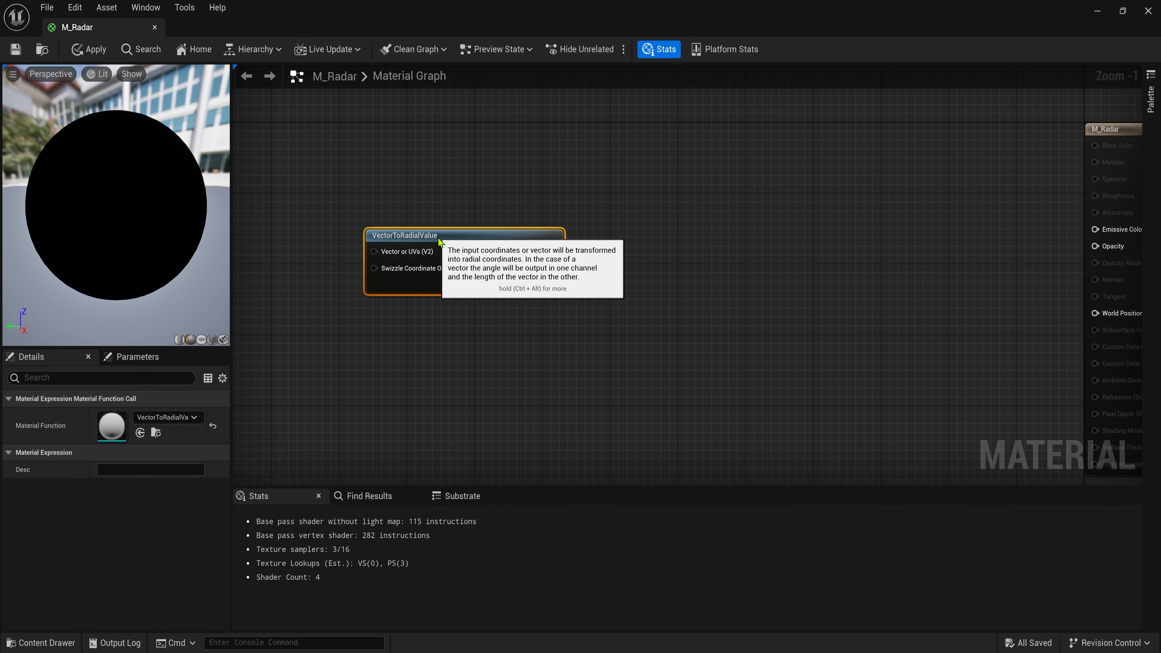
Step: Add a component mask fed by Radial Coordinates, limit it to the R channel, expand its preview, and shift both nodes away from the output node
{"action": "scroll", "coordinate": [436, 239], "scroll_direction": "up", "scroll_amount": 1}
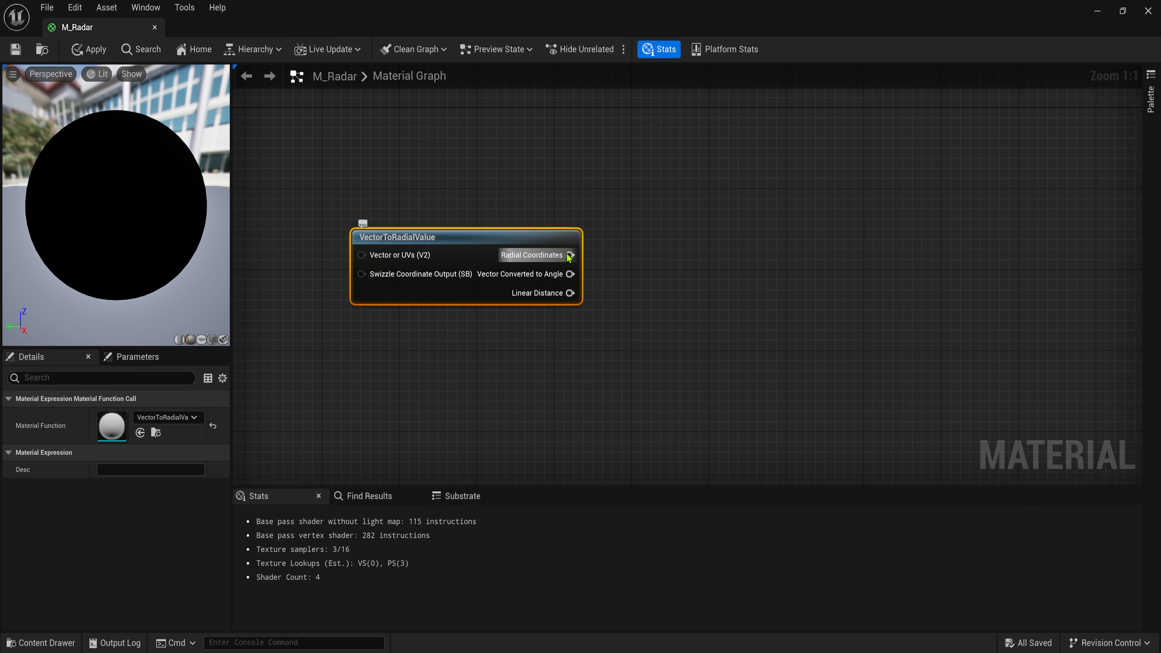
{"action": "left_click_drag", "start_coordinate": [570, 255], "coordinate": [625, 246]}
{"action": "type", "text": "mask"}
{"action": "key", "text": "Return"}
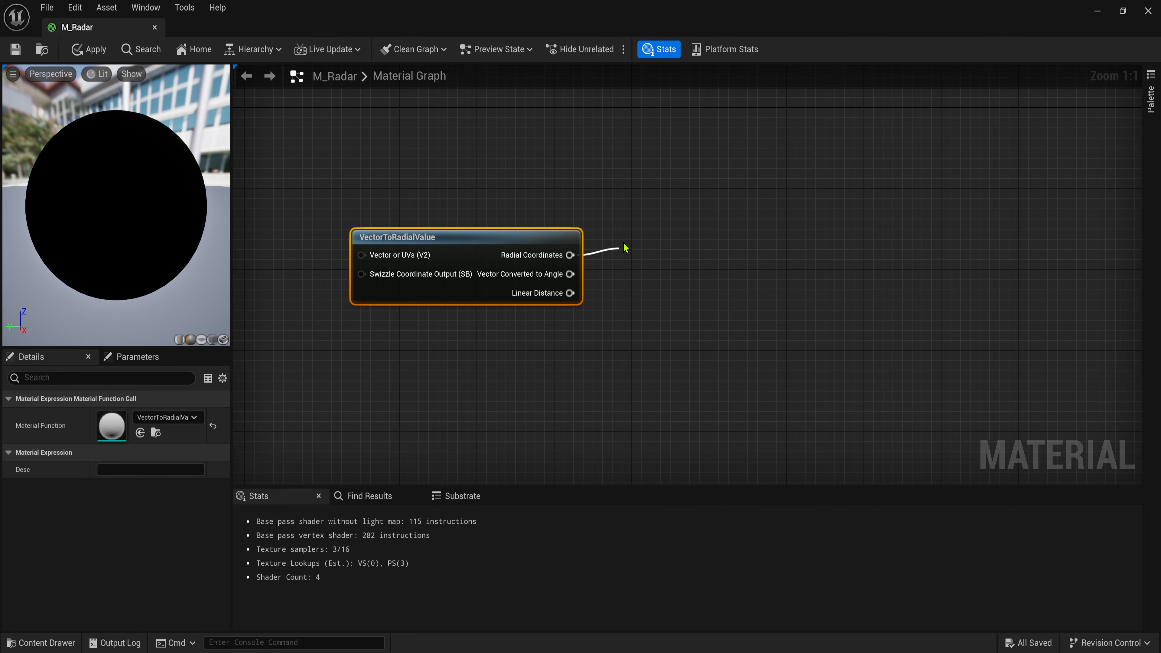
{"action": "left_click", "coordinate": [101, 432]}
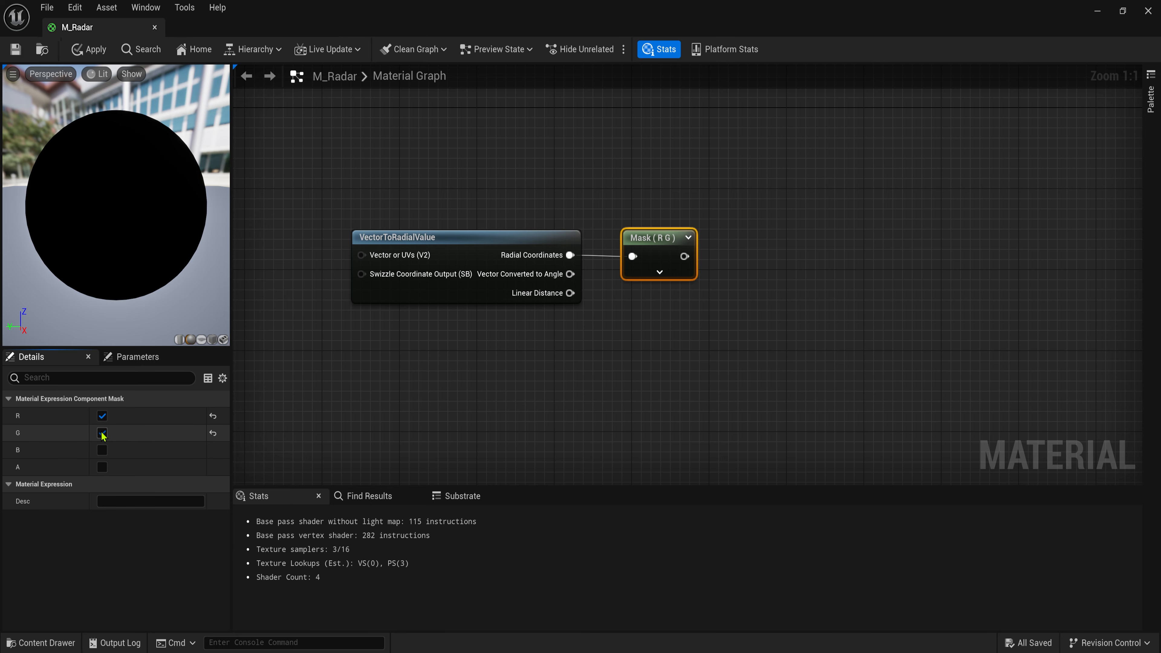
{"action": "left_click", "coordinate": [681, 237]}
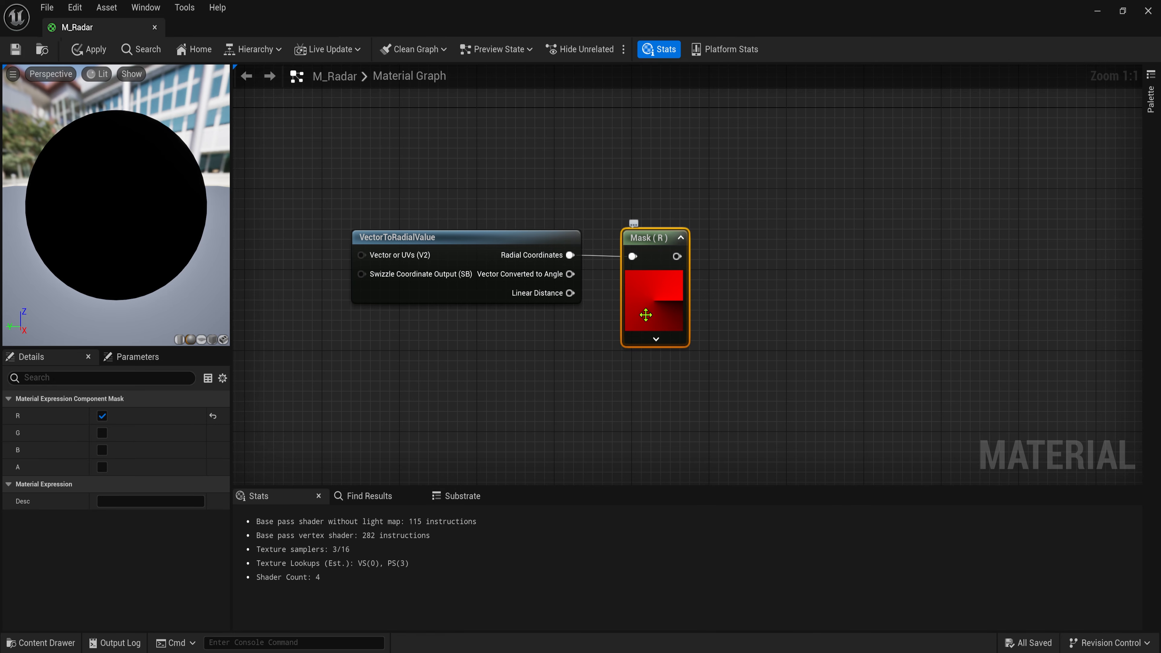
{"action": "left_click", "coordinate": [557, 263], "text": "ctrl"}
{"action": "left_click_drag", "start_coordinate": [526, 231], "coordinate": [468, 231]}
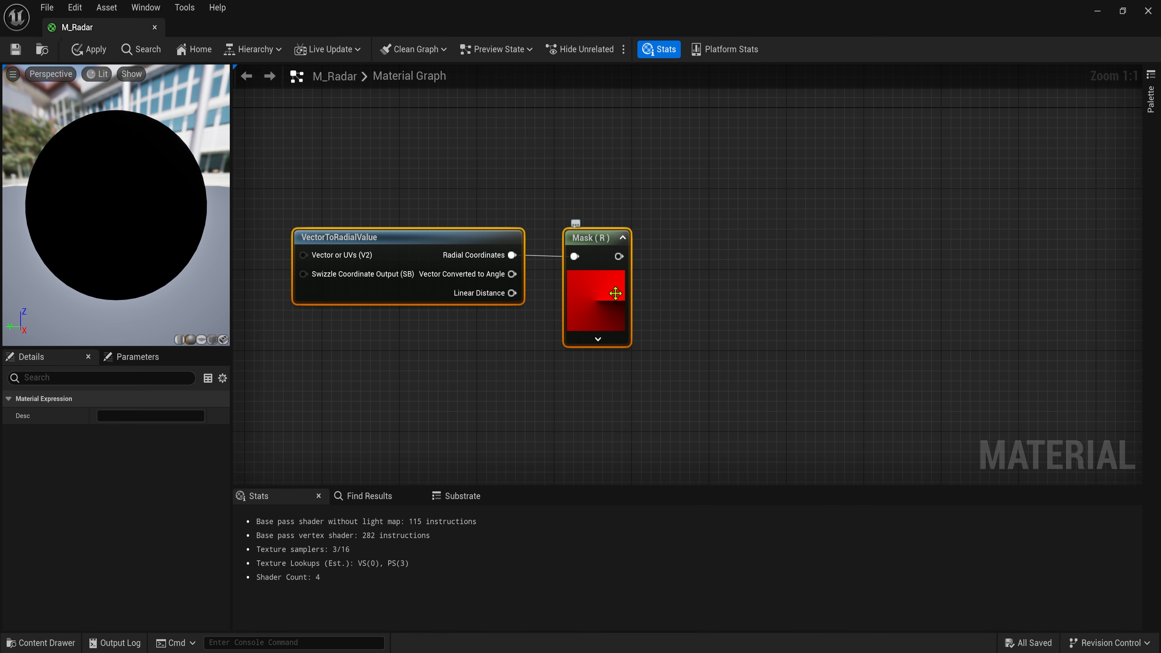
Step: Add a GeneratedBand node between the mask and the output node, and preview it on a plane mesh facing the camera
{"action": "right_click_drag", "start_coordinate": [706, 325], "coordinate": [648, 305]}
{"action": "left_click", "coordinate": [658, 316]}
{"action": "right_click_drag", "start_coordinate": [744, 232], "coordinate": [598, 253]}
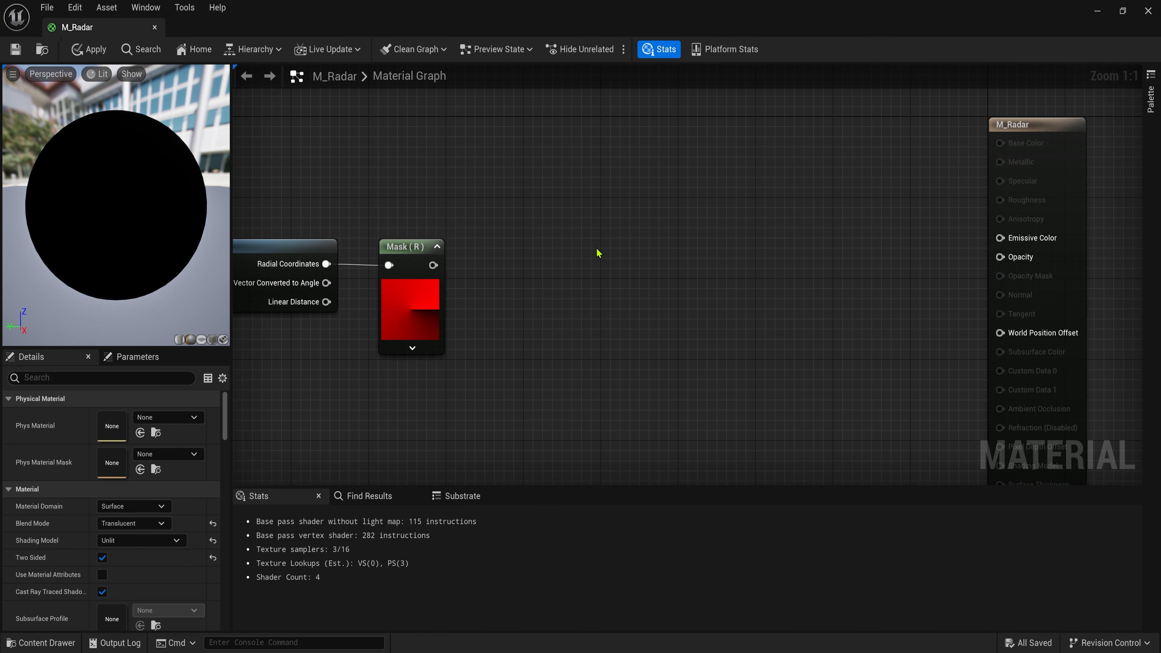
{"action": "right_click", "coordinate": [577, 261]}
{"action": "type", "text": "band"}
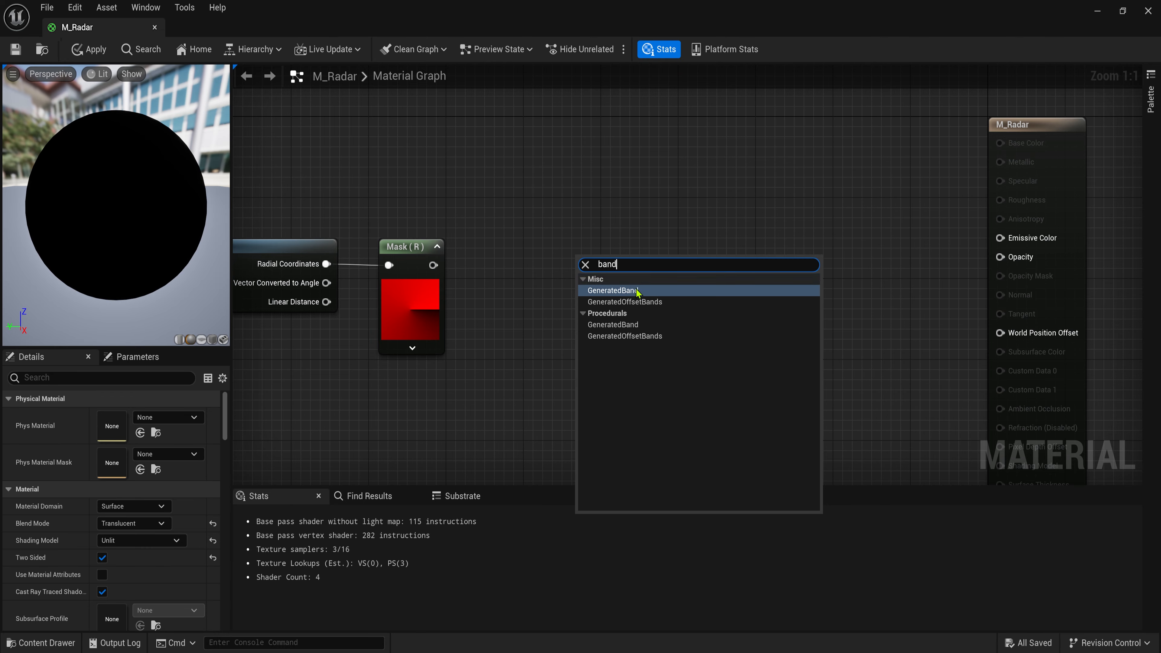
{"action": "key", "text": "Return"}
{"action": "right_click", "coordinate": [620, 259]}
{"action": "left_click", "coordinate": [648, 275]}
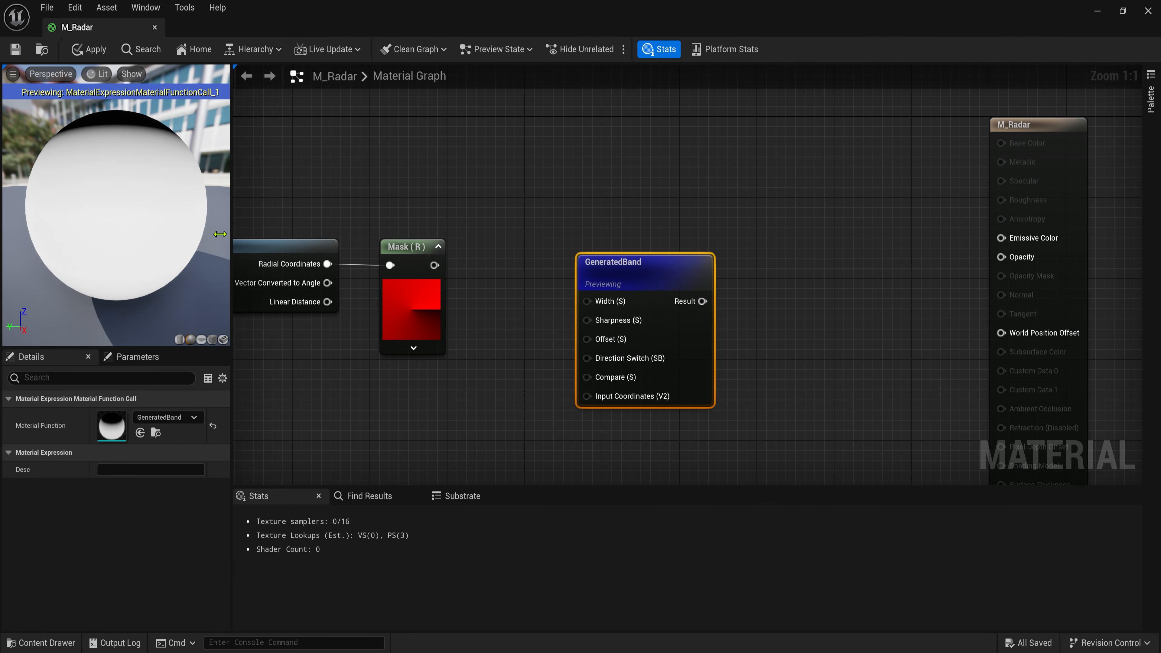
{"action": "left_click", "coordinate": [201, 340]}
{"action": "left_click_drag", "start_coordinate": [104, 193], "coordinate": [117, 178]}
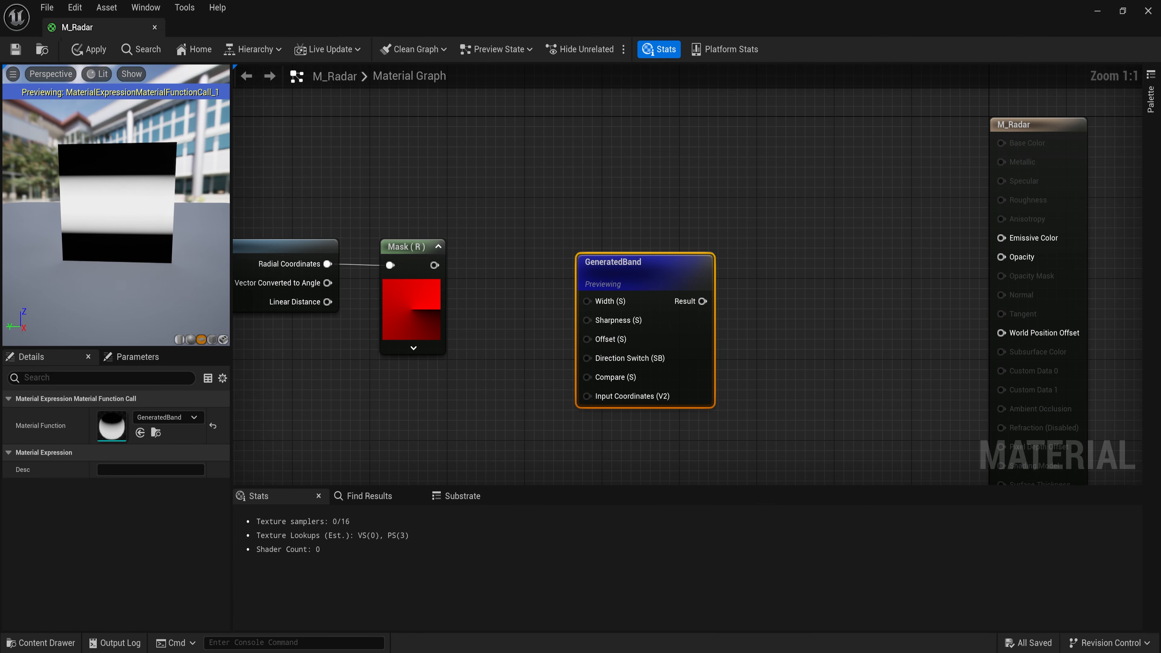
Step: Feed GeneratedBand's Width from a new constant node set to 0.01, moving the band node to make room
{"action": "left_click_drag", "start_coordinate": [661, 266], "coordinate": [697, 179]}
{"action": "key", "text": "1"}
{"action": "left_click", "coordinate": [464, 140]}
{"action": "left_click_drag", "start_coordinate": [535, 168], "coordinate": [621, 214]}
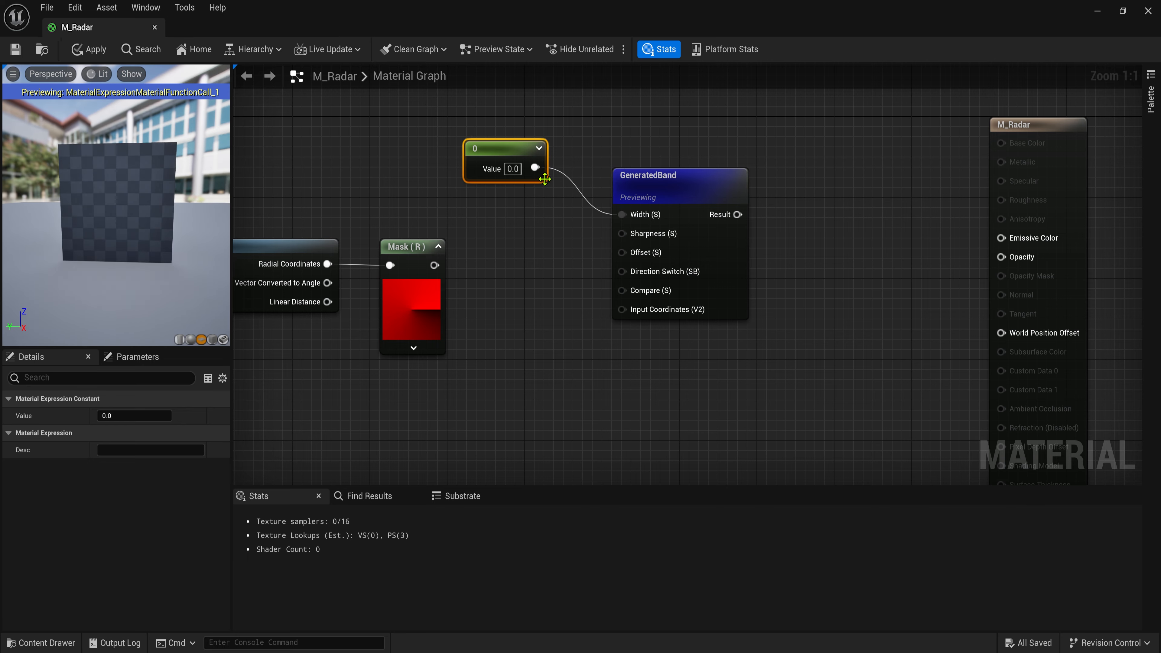
{"action": "left_click", "coordinate": [517, 169]}
{"action": "type", "text": "1.01"}
{"action": "key", "text": "Return"}
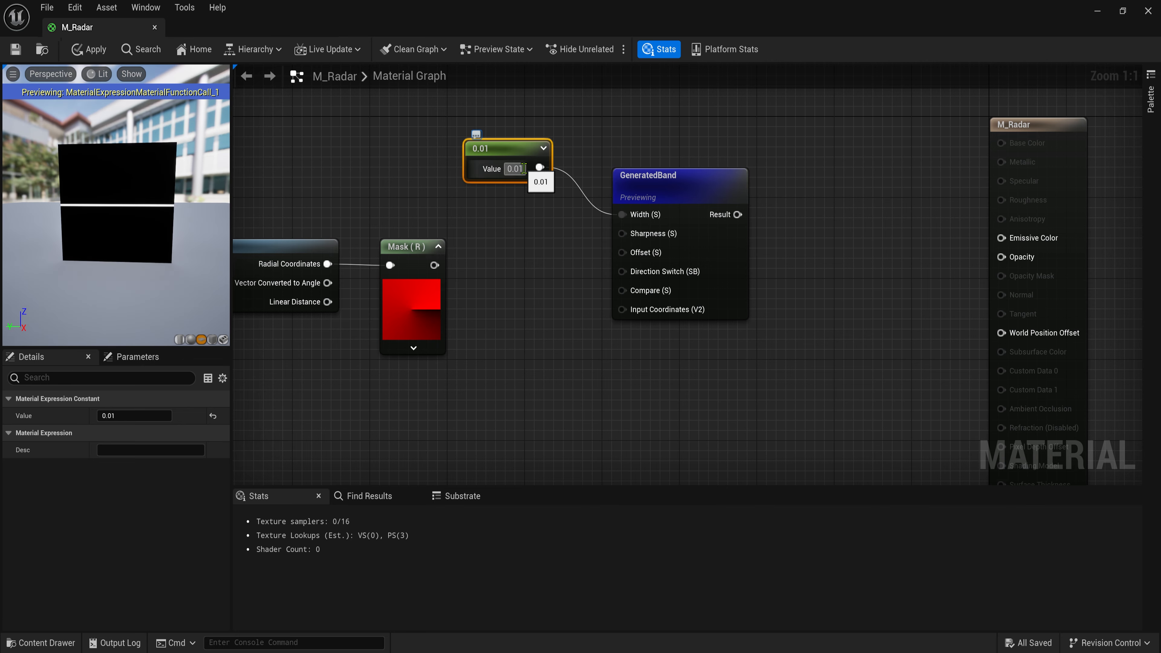
Step: Connect the R mask's output to GeneratedBand's Input Coordinates and check the result on the preview plane
{"action": "left_click", "coordinate": [446, 356]}
{"action": "right_click_drag", "start_coordinate": [446, 355], "coordinate": [510, 291]}
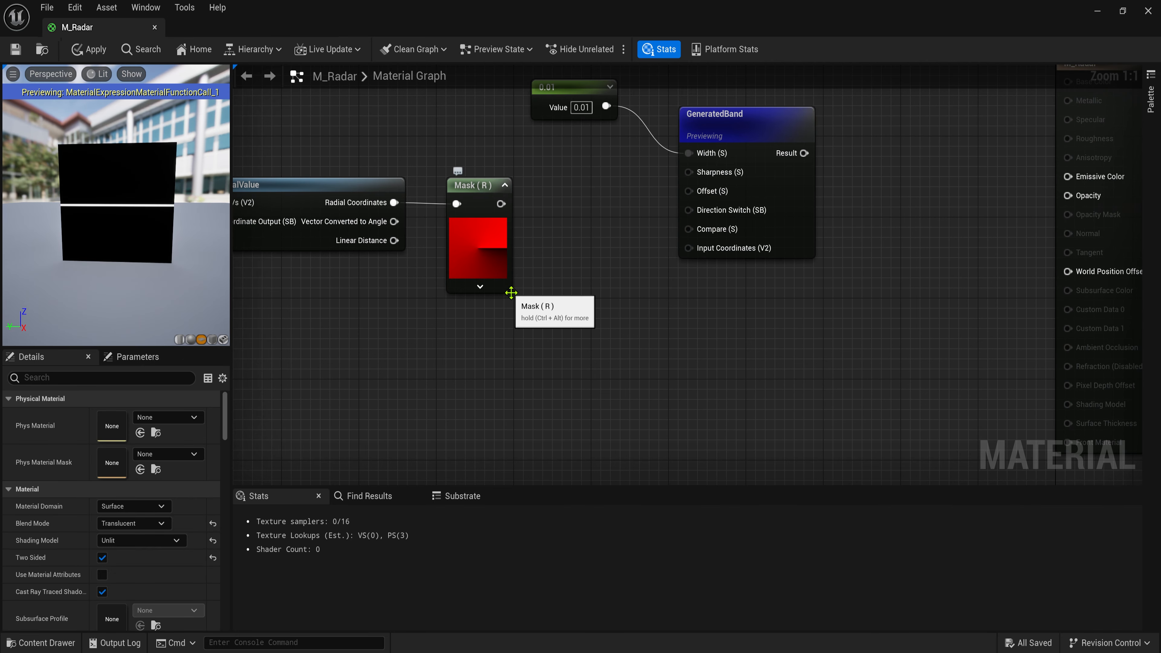
{"action": "left_click_drag", "start_coordinate": [501, 203], "coordinate": [703, 256]}
{"action": "left_click_drag", "start_coordinate": [75, 239], "coordinate": [105, 240]}
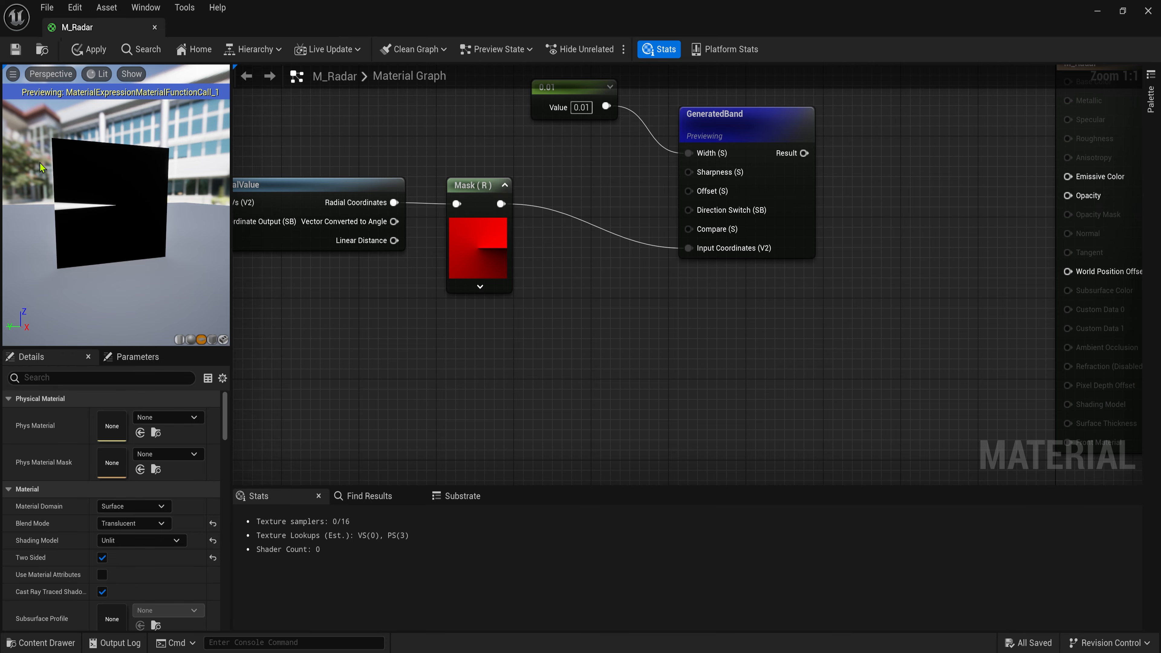
{"action": "left_click_drag", "start_coordinate": [113, 225], "coordinate": [118, 224]}
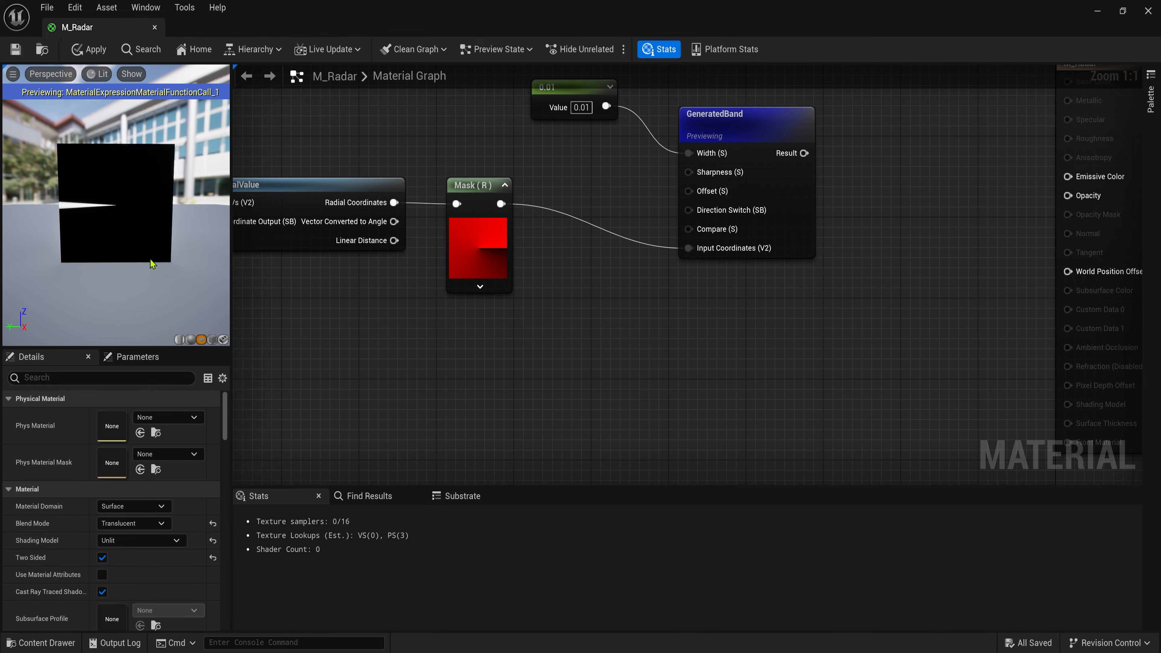
Step: Insert an Add node between the R mask and GeneratedBand's Input Coordinates, with the mask wired into input A
{"action": "right_click_drag", "start_coordinate": [577, 283], "coordinate": [626, 285]}
{"action": "left_click_drag", "start_coordinate": [608, 233], "coordinate": [333, 271]}
{"action": "left_click_drag", "start_coordinate": [549, 224], "coordinate": [576, 276]}
{"action": "key", "text": "a"}
{"action": "left_click", "coordinate": [565, 249]}
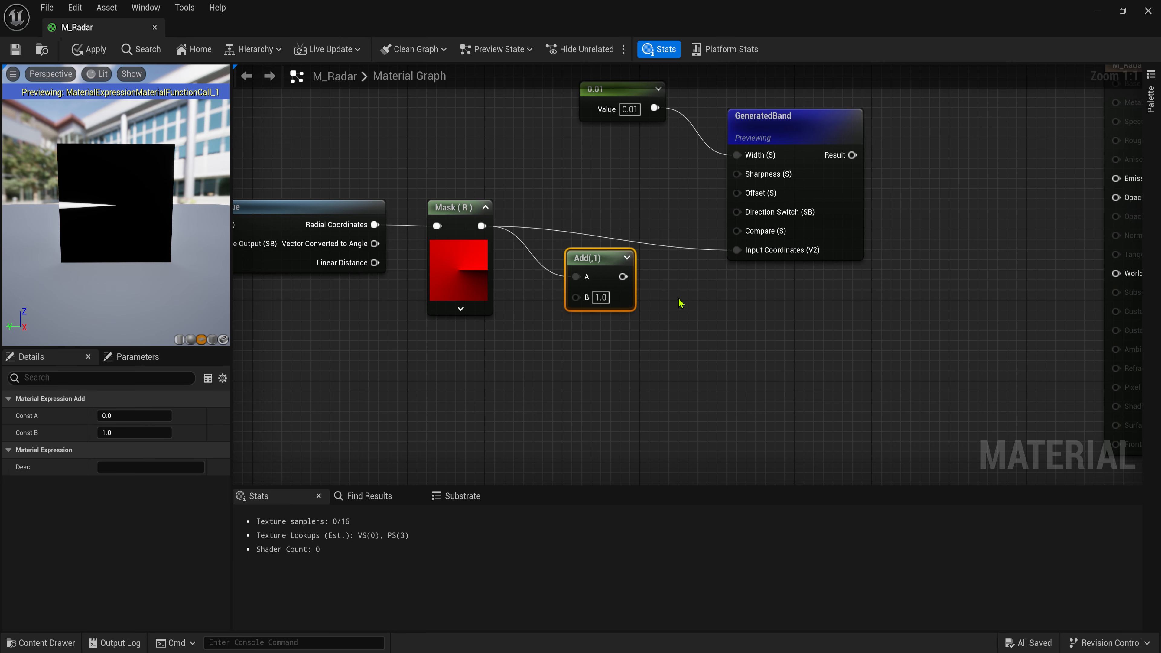
{"action": "right_click_drag", "start_coordinate": [714, 327], "coordinate": [757, 278]}
{"action": "left_click", "coordinate": [770, 277]}
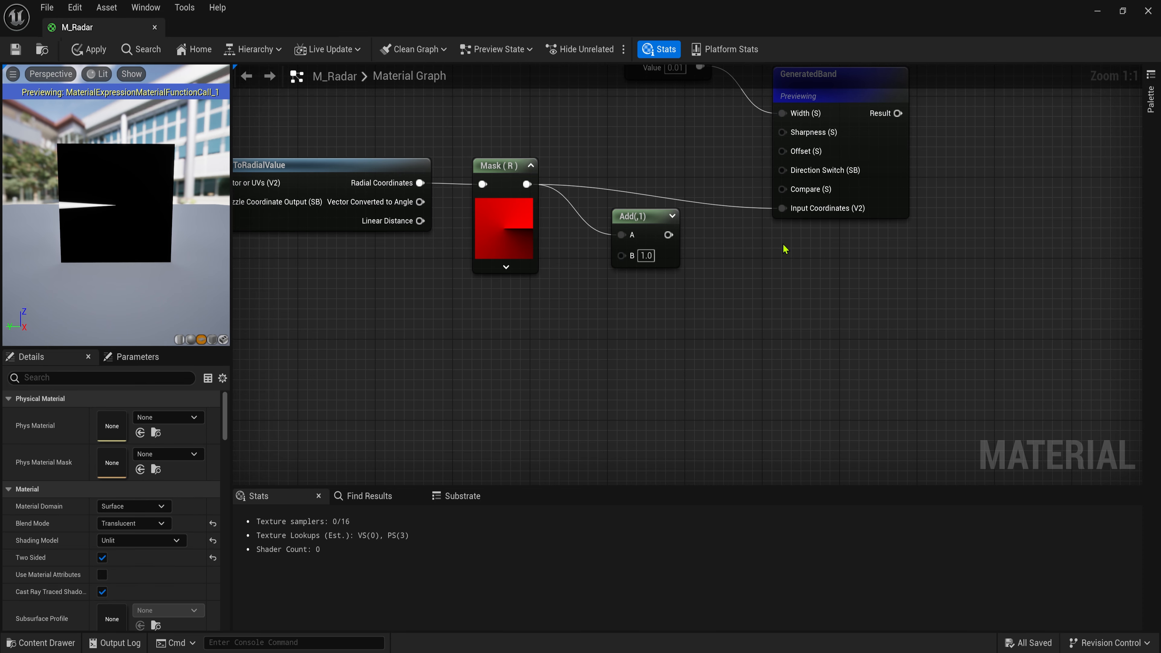
{"action": "left_click_drag", "start_coordinate": [668, 234], "coordinate": [783, 208]}
Step: Add a Time node below the mask and connect it to input B of the Add node
{"action": "right_click_drag", "start_coordinate": [424, 336], "coordinate": [495, 303]}
{"action": "right_click", "coordinate": [495, 303]}
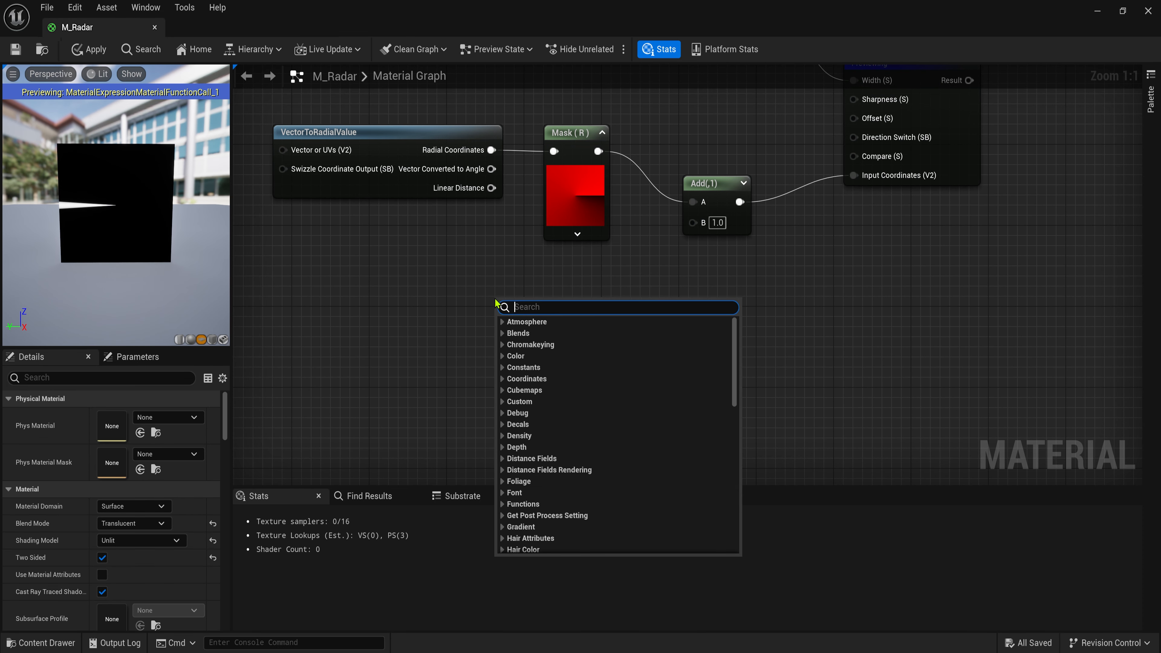
{"action": "type", "text": "time"}
{"action": "key", "text": "Return"}
{"action": "left_click", "coordinate": [601, 323]}
{"action": "left_click_drag", "start_coordinate": [546, 334], "coordinate": [692, 221]}
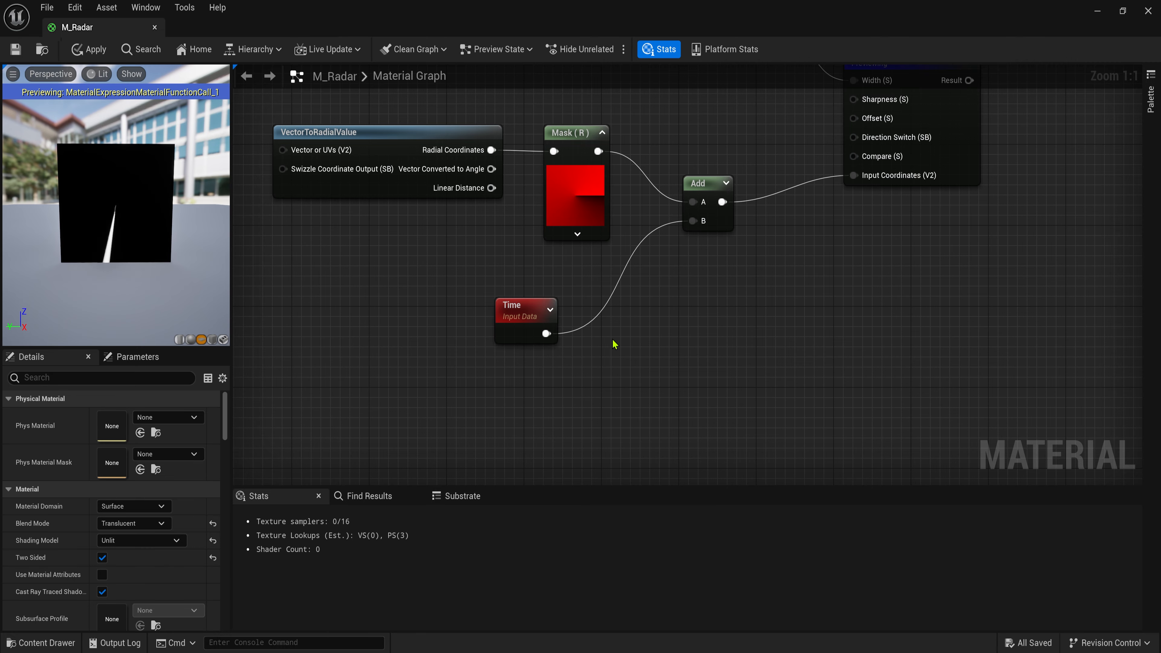
Step: Insert a Frac node between Time and input B of the Add node
{"action": "left_click_drag", "start_coordinate": [546, 333], "coordinate": [640, 332]}
{"action": "type", "text": "frac"}
{"action": "key", "text": "Return"}
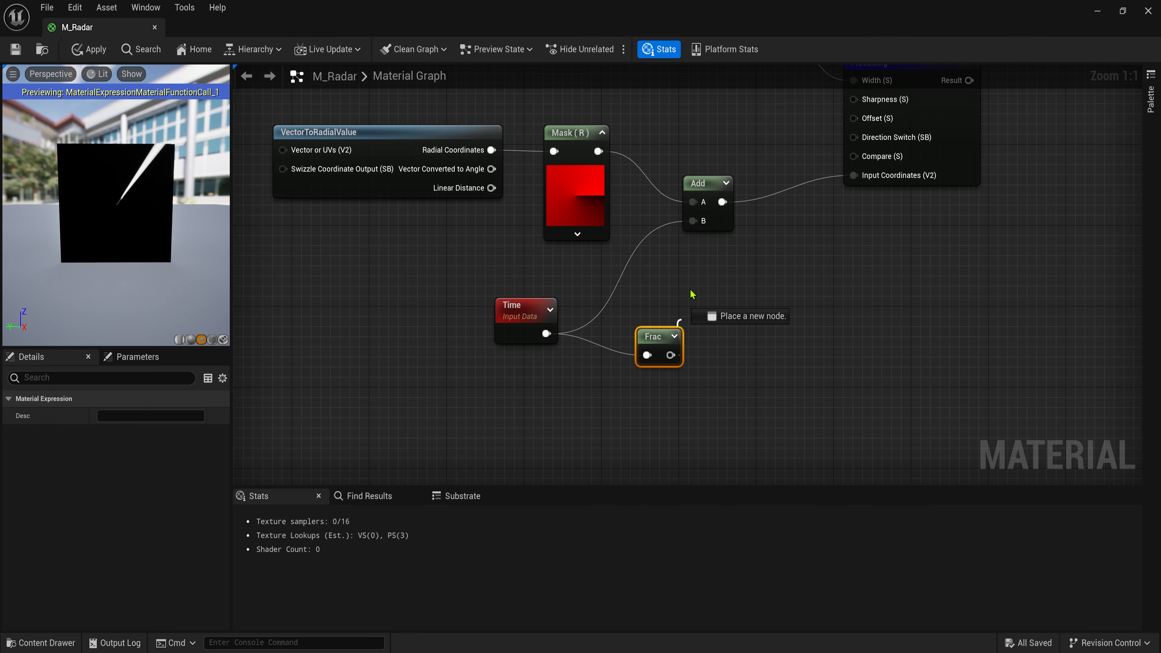
{"action": "left_click_drag", "start_coordinate": [692, 295], "coordinate": [692, 221]}
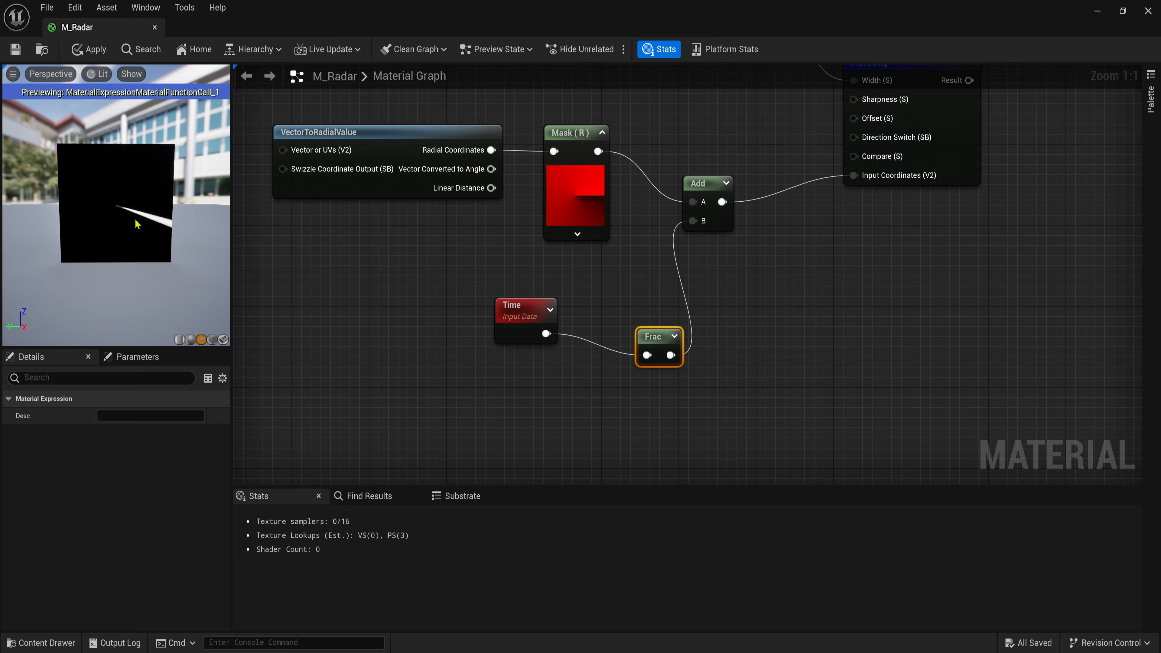
Step: Space out the Time and Frac nodes and insert a Multiply node between them with its B value set to 0.5
{"action": "left_click_drag", "start_coordinate": [530, 297], "coordinate": [434, 307]}
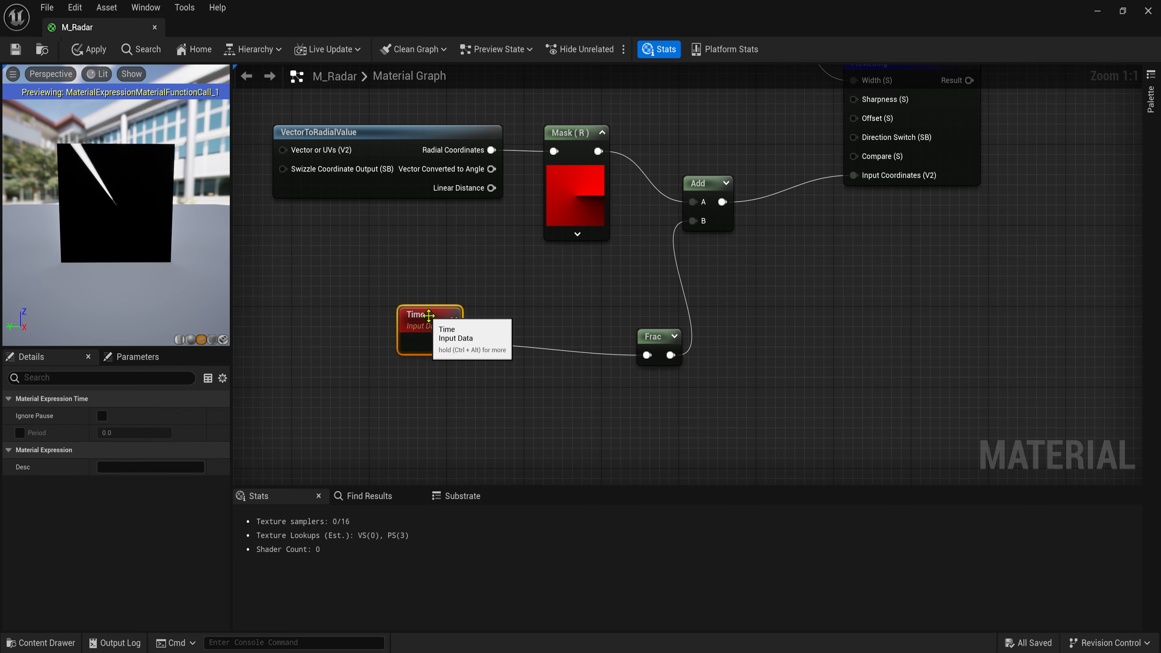
{"action": "left_click_drag", "start_coordinate": [653, 337], "coordinate": [647, 325]}
{"action": "left_click", "coordinate": [524, 352]}
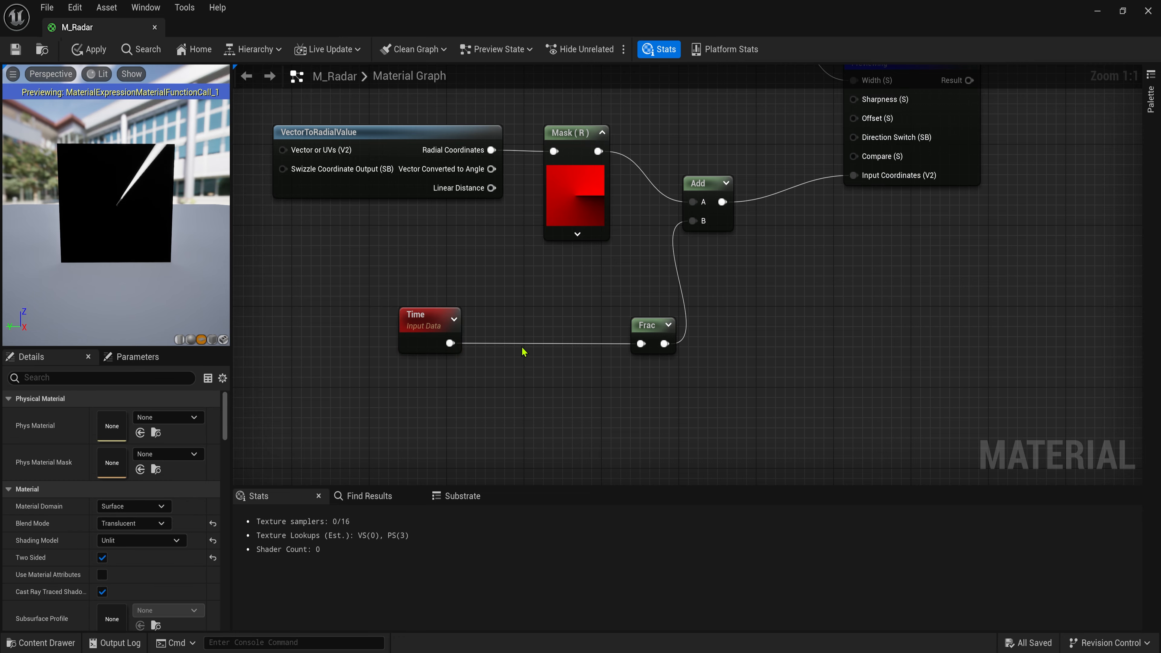
{"action": "key", "text": "m"}
{"action": "left_click", "coordinate": [508, 333]}
{"action": "left_click_drag", "start_coordinate": [450, 343], "coordinate": [640, 343]}
{"action": "left_click", "coordinate": [543, 378]}
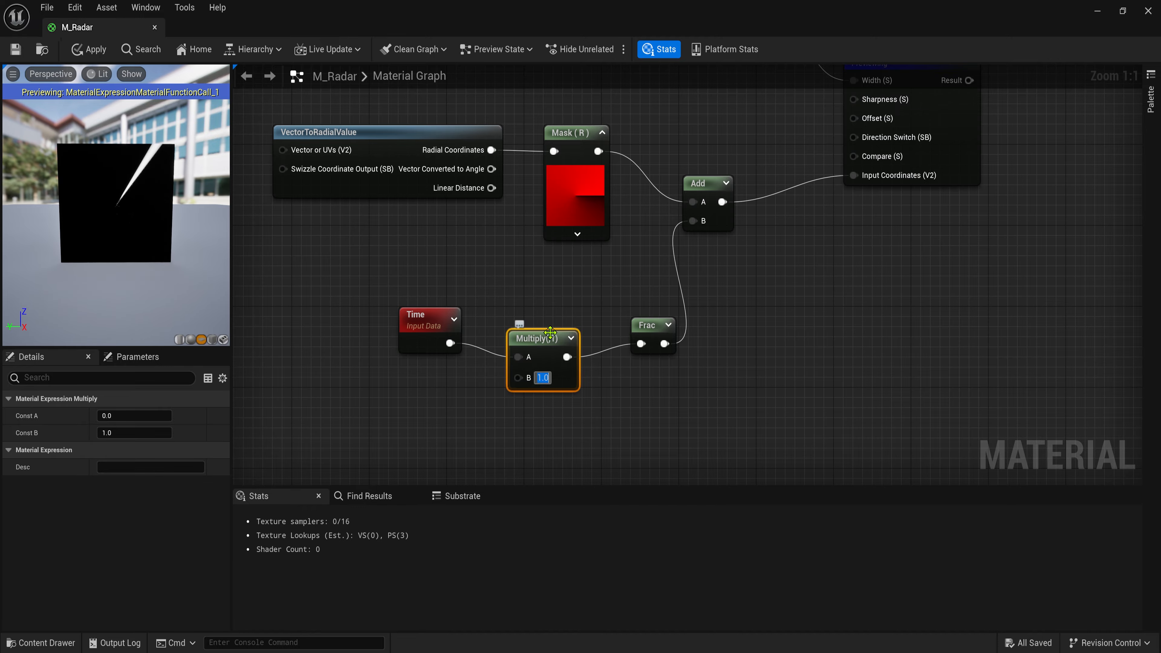
{"action": "type", "text": "0.5"}
{"action": "key", "text": "Return"}
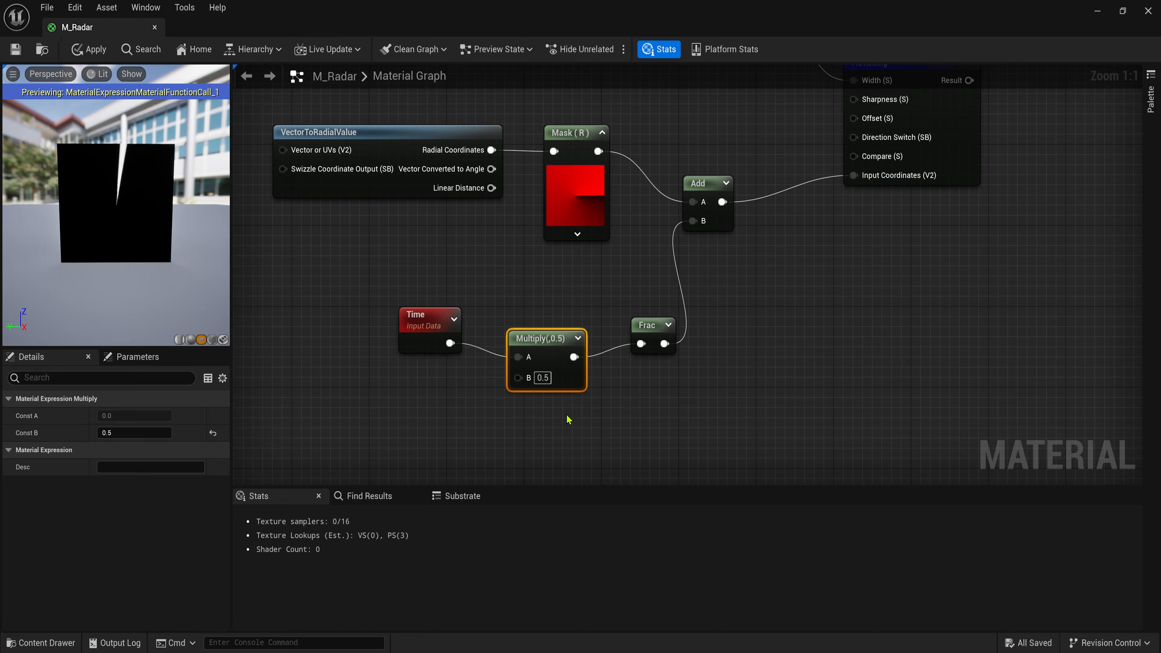
Step: Set the B value of the Multiply node between Time and Frac to -0.5
{"action": "key", "text": "Return"}
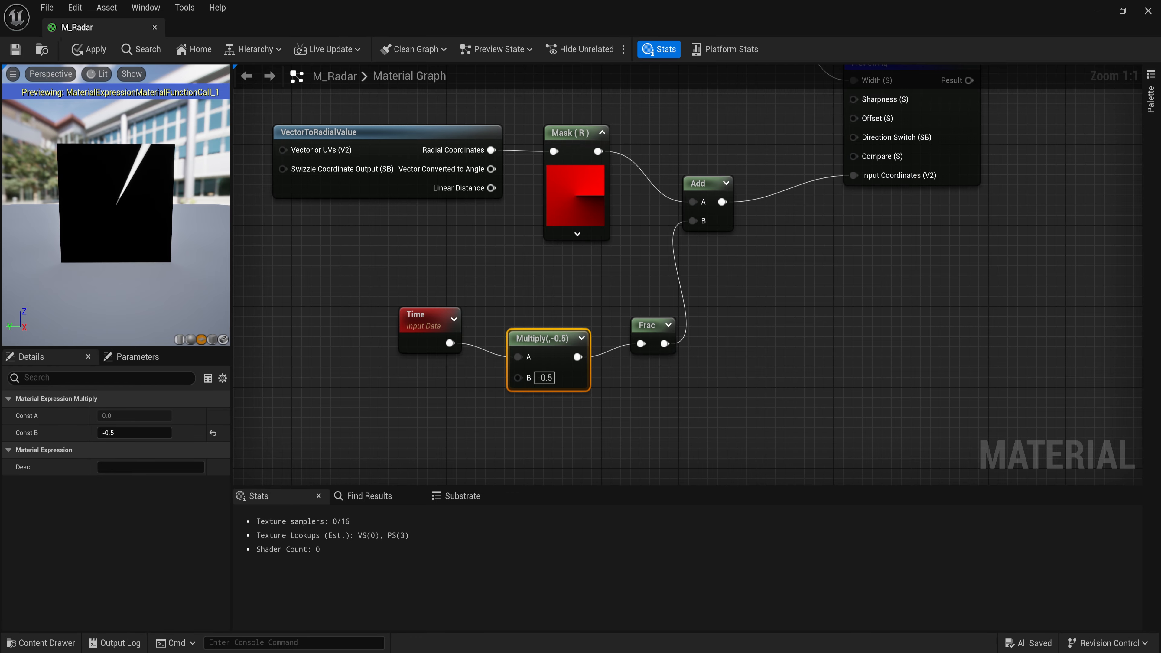
{"action": "left_click", "coordinate": [471, 247]}
{"action": "scroll", "coordinate": [731, 249], "scroll_direction": "down", "scroll_amount": 2}
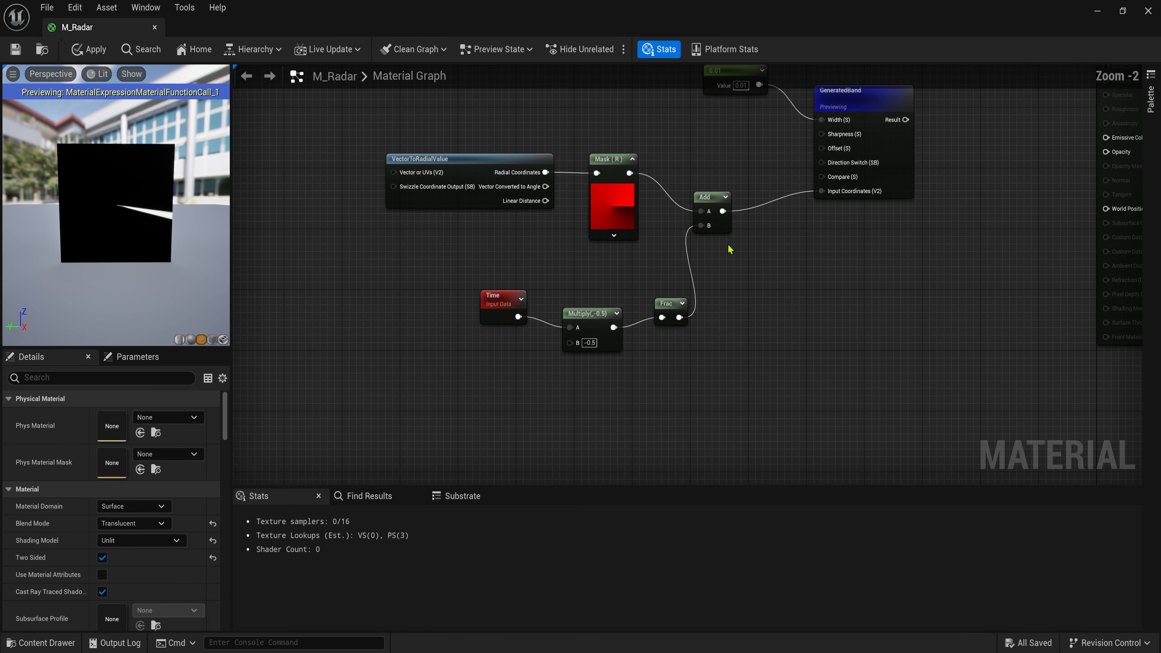
Step: Shift the whole scan line network away from the output node and duplicate it, placing the copy directly below the original
{"action": "left_click_drag", "start_coordinate": [329, 114], "coordinate": [814, 396]}
{"action": "left_click_drag", "start_coordinate": [854, 163], "coordinate": [755, 134]}
{"action": "right_click_drag", "start_coordinate": [626, 416], "coordinate": [646, 322]}
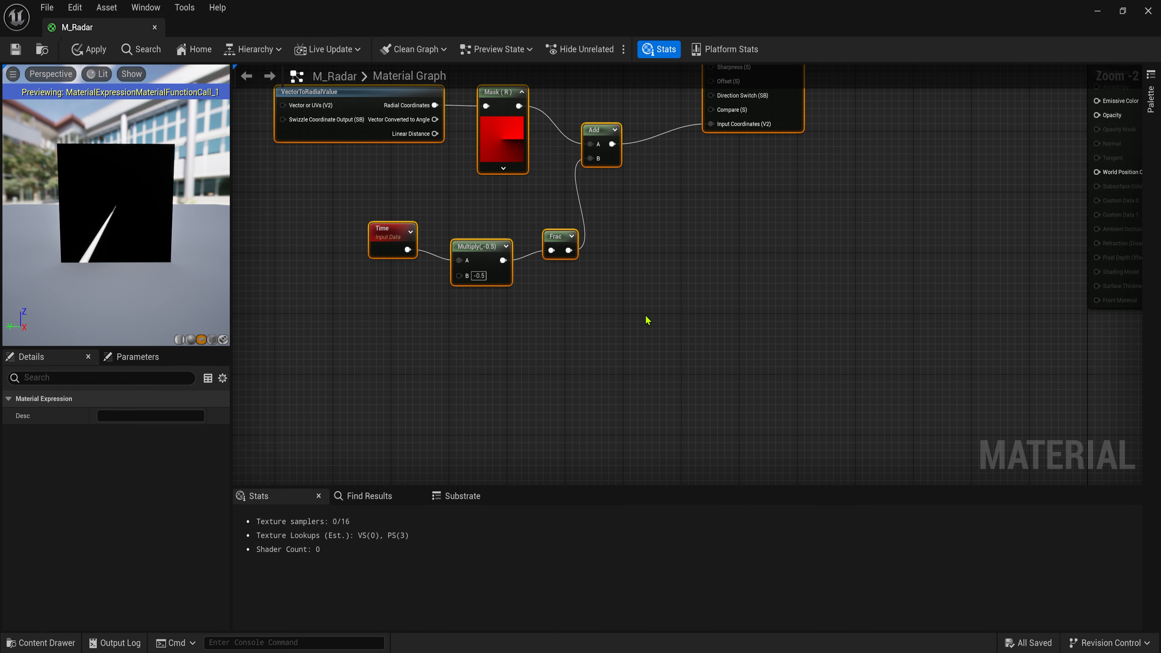
{"action": "key", "text": "ctrl+d"}
{"action": "right_click_drag", "start_coordinate": [586, 388], "coordinate": [569, 283]}
{"action": "left_click_drag", "start_coordinate": [563, 280], "coordinate": [490, 334]}
{"action": "left_click", "coordinate": [347, 256]}
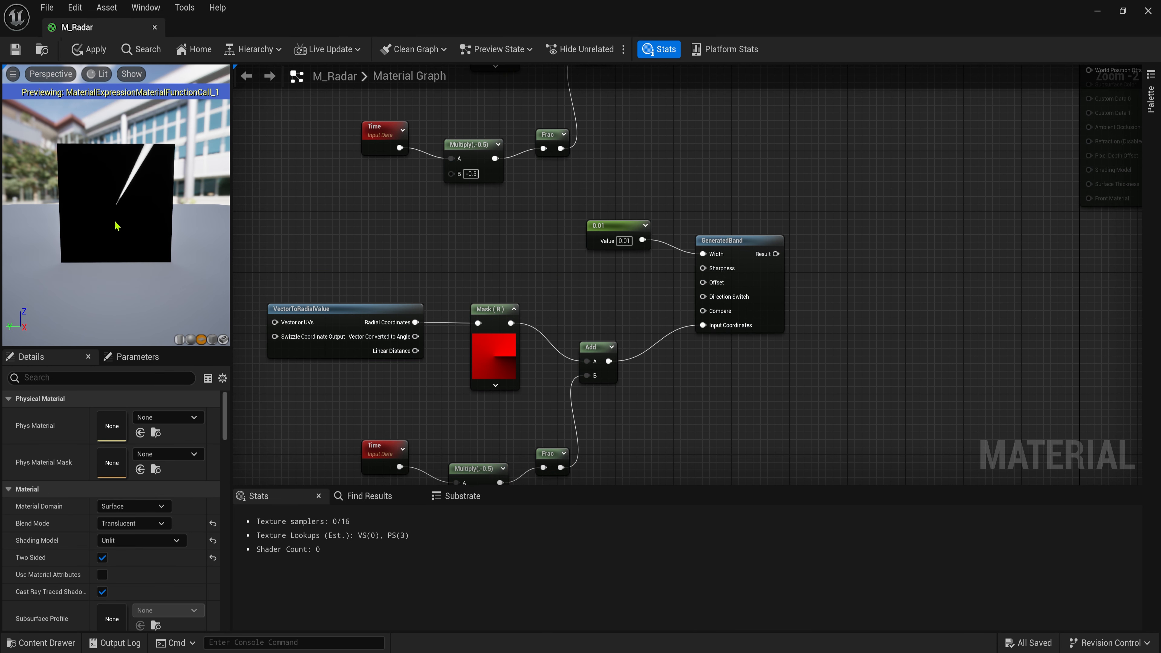
Step: Set the copied network's component mask to the G channel only and preview the copied GeneratedBand node
{"action": "scroll", "coordinate": [513, 310], "scroll_direction": "up", "scroll_amount": 2}
{"action": "right_click_drag", "start_coordinate": [512, 310], "coordinate": [549, 260]}
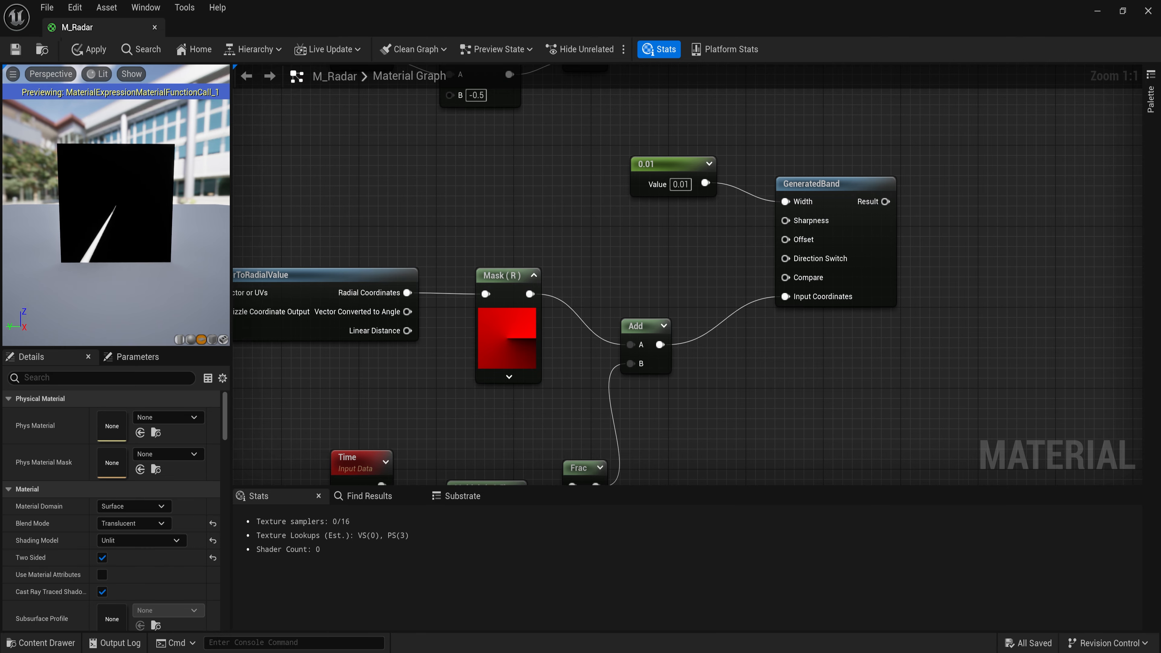
{"action": "left_click", "coordinate": [505, 329]}
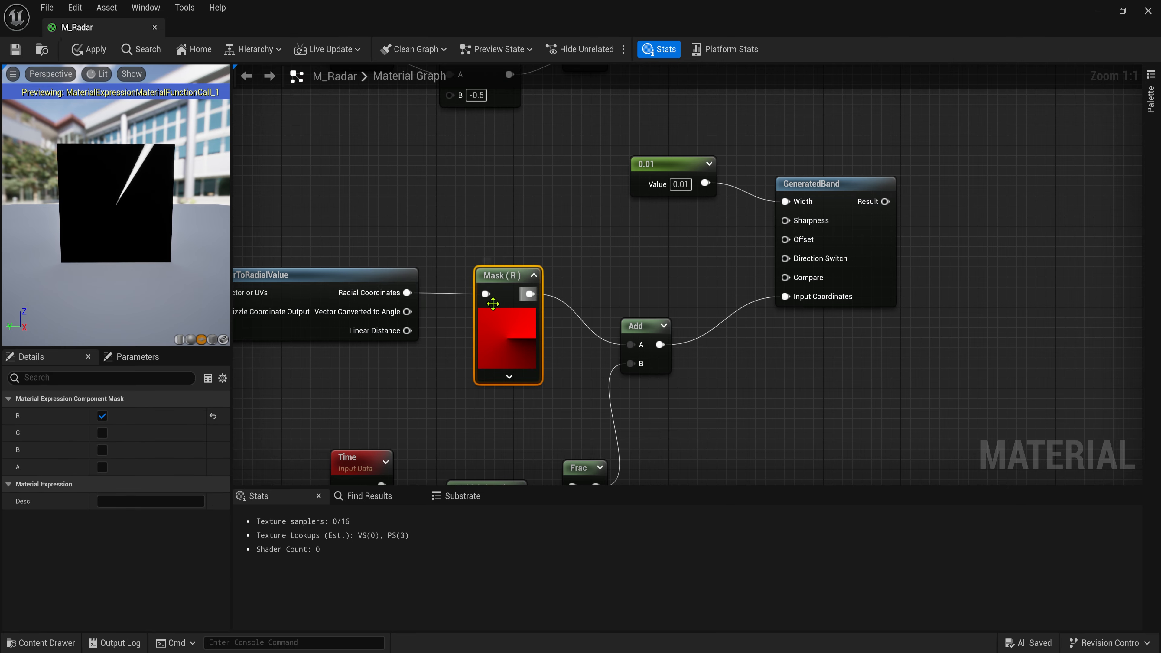
{"action": "left_click", "coordinate": [101, 416]}
{"action": "left_click", "coordinate": [103, 434]}
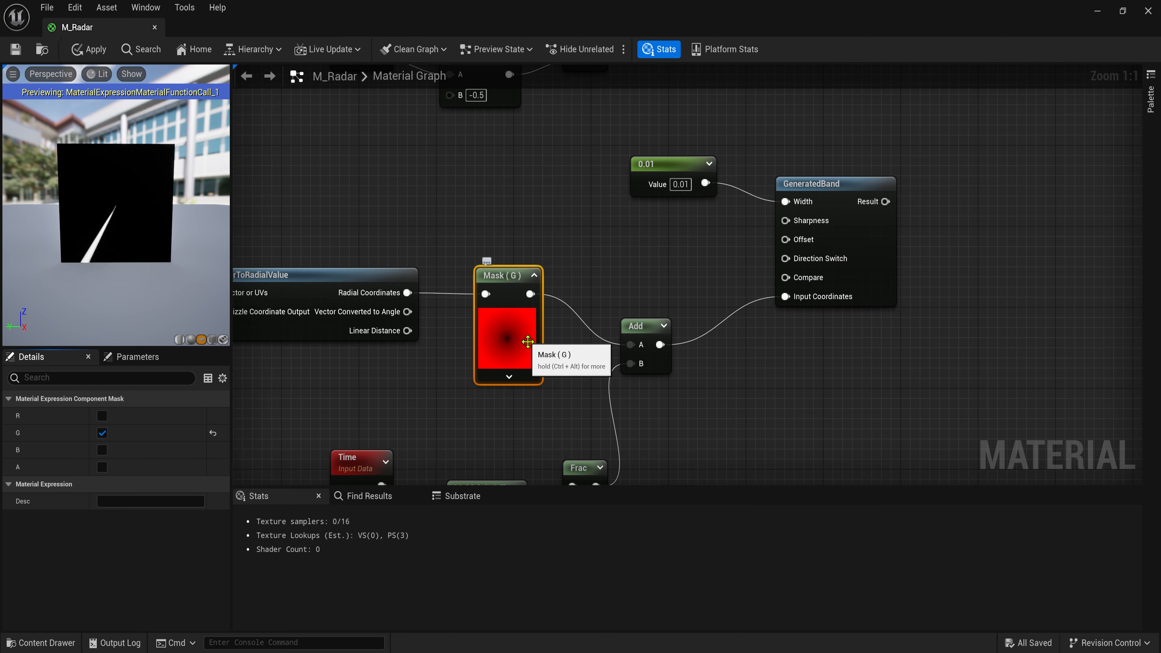
{"action": "right_click_drag", "start_coordinate": [665, 272], "coordinate": [672, 233]}
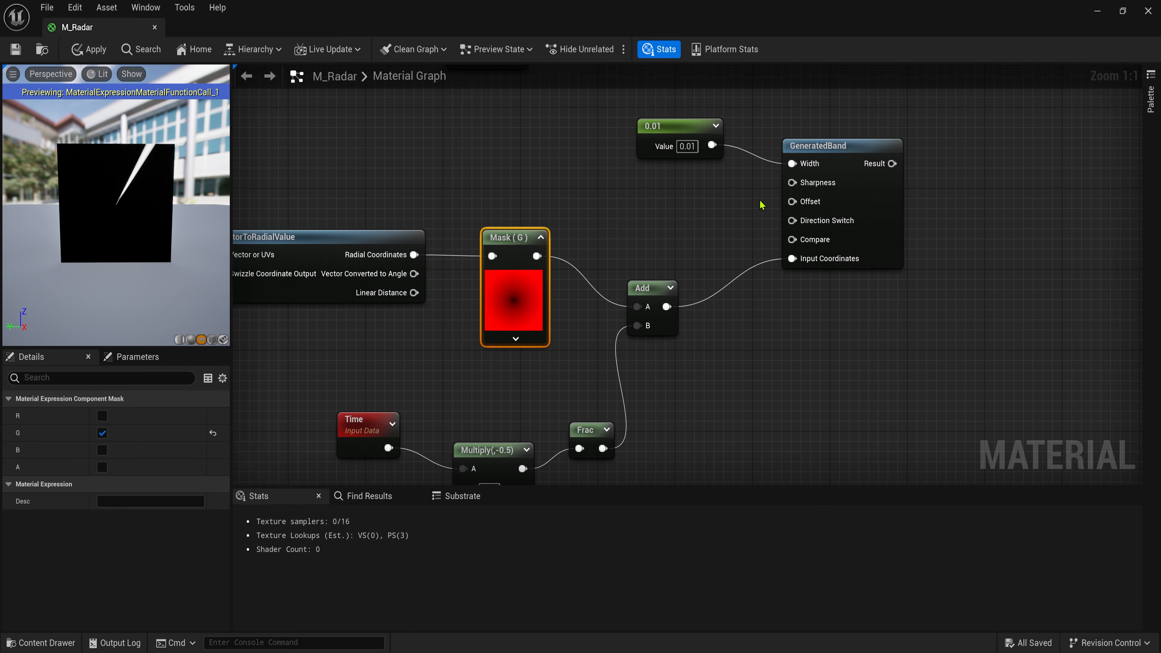
{"action": "right_click", "coordinate": [818, 145]}
{"action": "left_click", "coordinate": [873, 165]}
{"action": "right_click_drag", "start_coordinate": [397, 356], "coordinate": [410, 290]}
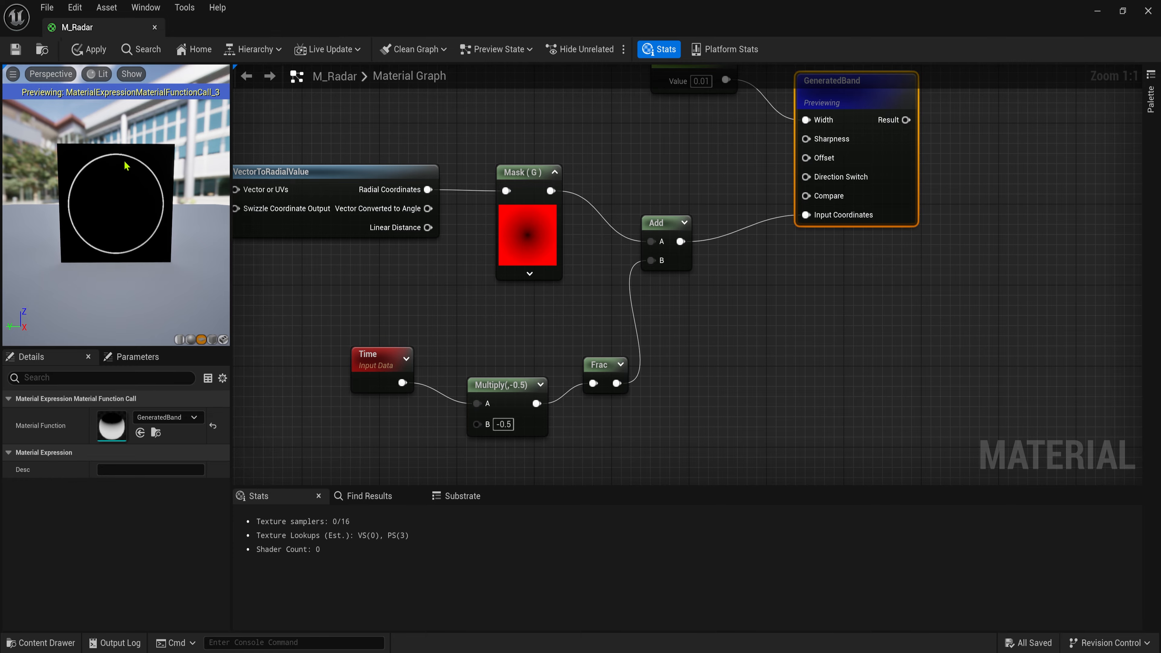
Step: Tidy the copied network by aligning its Time node with Multiply and moving its 0.01 constant beside GeneratedBand
{"action": "left_click_drag", "start_coordinate": [372, 354], "coordinate": [383, 375]}
{"action": "left_click", "coordinate": [404, 317]}
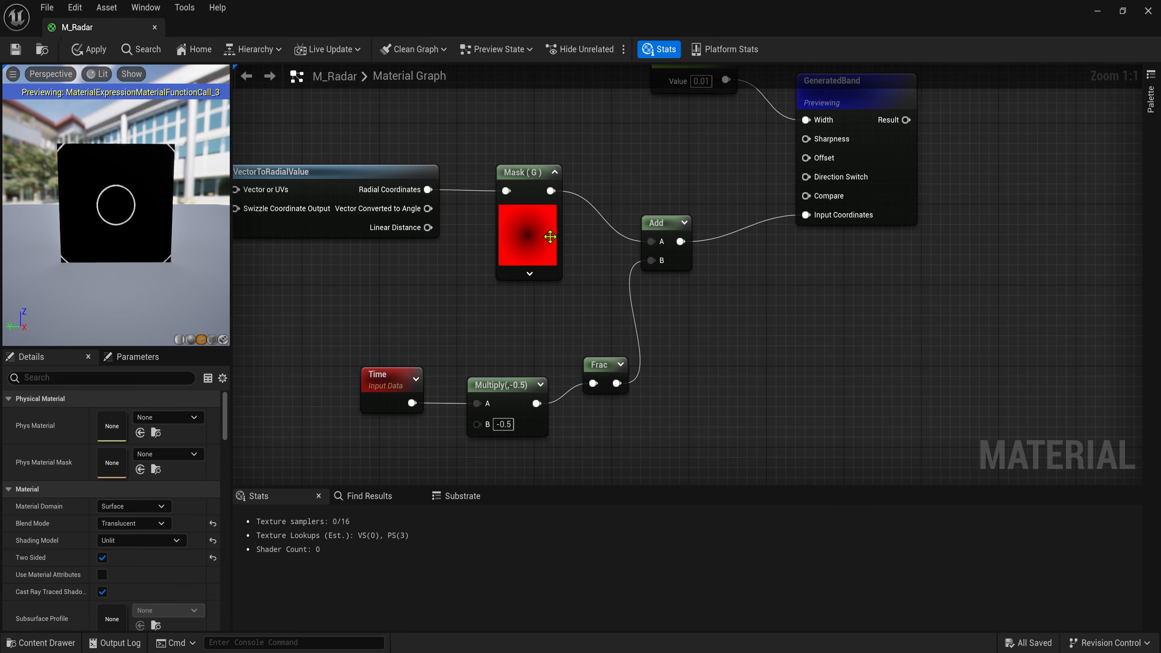
{"action": "right_click_drag", "start_coordinate": [648, 178], "coordinate": [615, 310]}
{"action": "scroll", "coordinate": [615, 310], "scroll_direction": "down", "scroll_amount": 3}
{"action": "left_click_drag", "start_coordinate": [334, 220], "coordinate": [839, 487]}
{"action": "left_click", "coordinate": [798, 320]}
{"action": "right_click_drag", "start_coordinate": [798, 321], "coordinate": [778, 393]}
{"action": "right_click_drag", "start_coordinate": [648, 229], "coordinate": [661, 347]}
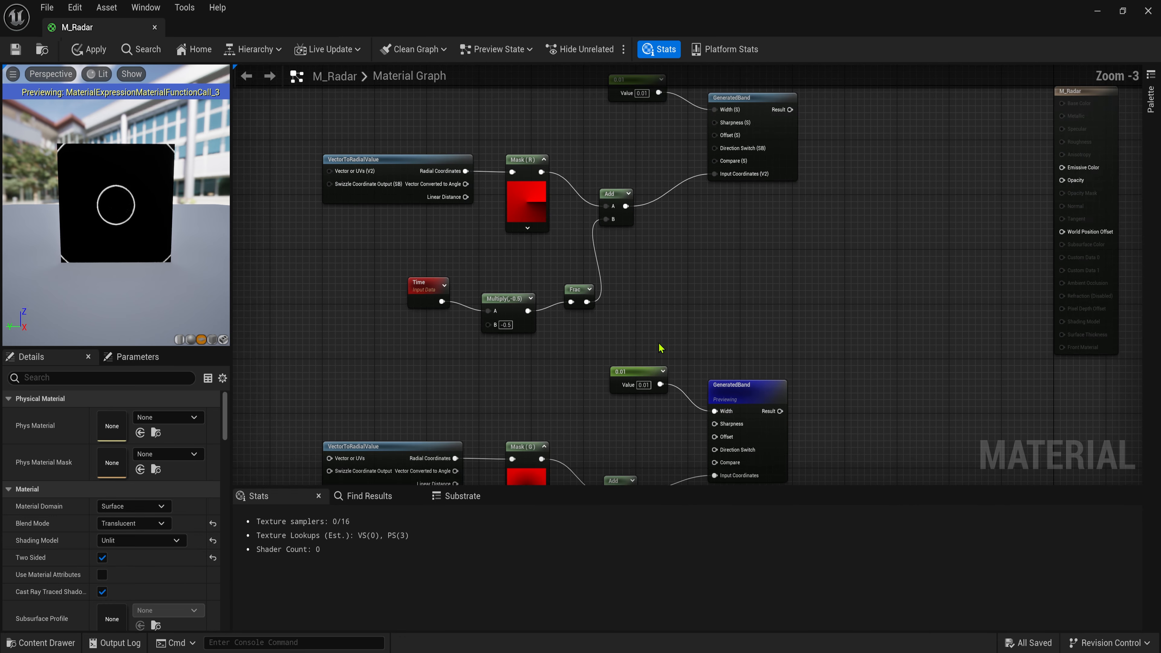
{"action": "scroll", "coordinate": [661, 347], "scroll_direction": "up", "scroll_amount": 1}
{"action": "left_click_drag", "start_coordinate": [631, 379], "coordinate": [625, 401]}
{"action": "right_click_drag", "start_coordinate": [612, 346], "coordinate": [609, 415]}
{"action": "scroll", "coordinate": [608, 415], "scroll_direction": "down", "scroll_amount": 1}
Step: Add a Max node with the scan line GeneratedBand result in A and the copied GeneratedBand result in B
{"action": "left_click_drag", "start_coordinate": [329, 147], "coordinate": [777, 393]}
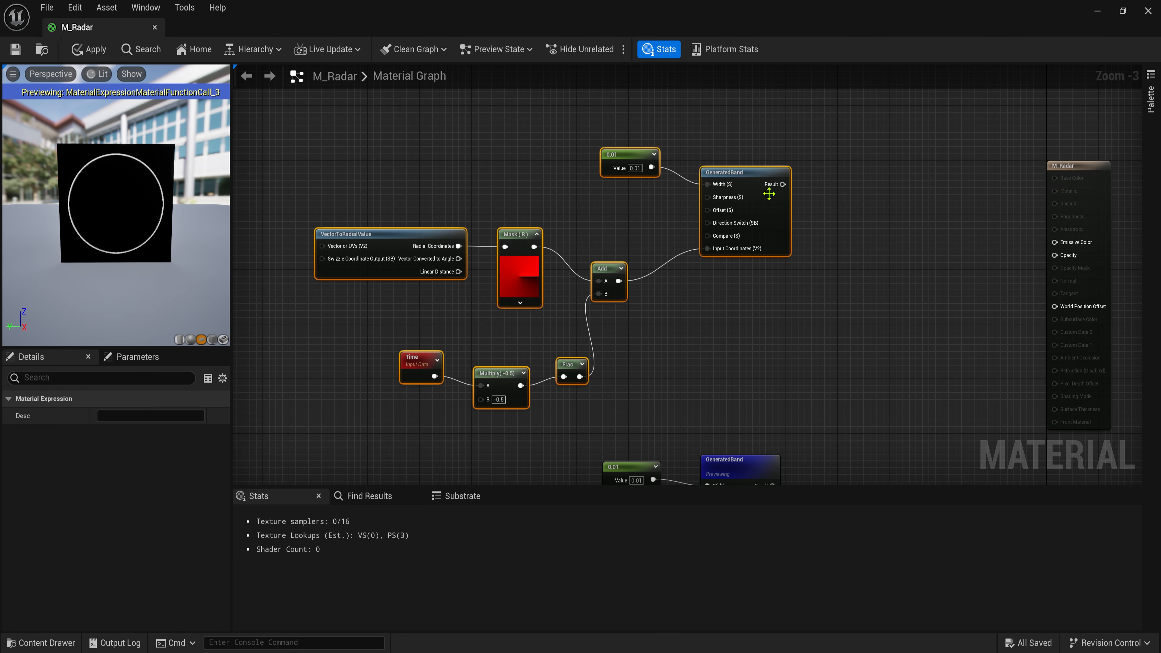
{"action": "left_click", "coordinate": [842, 322]}
{"action": "right_click_drag", "start_coordinate": [889, 384], "coordinate": [693, 302]}
{"action": "scroll", "coordinate": [693, 301], "scroll_direction": "down", "scroll_amount": 1}
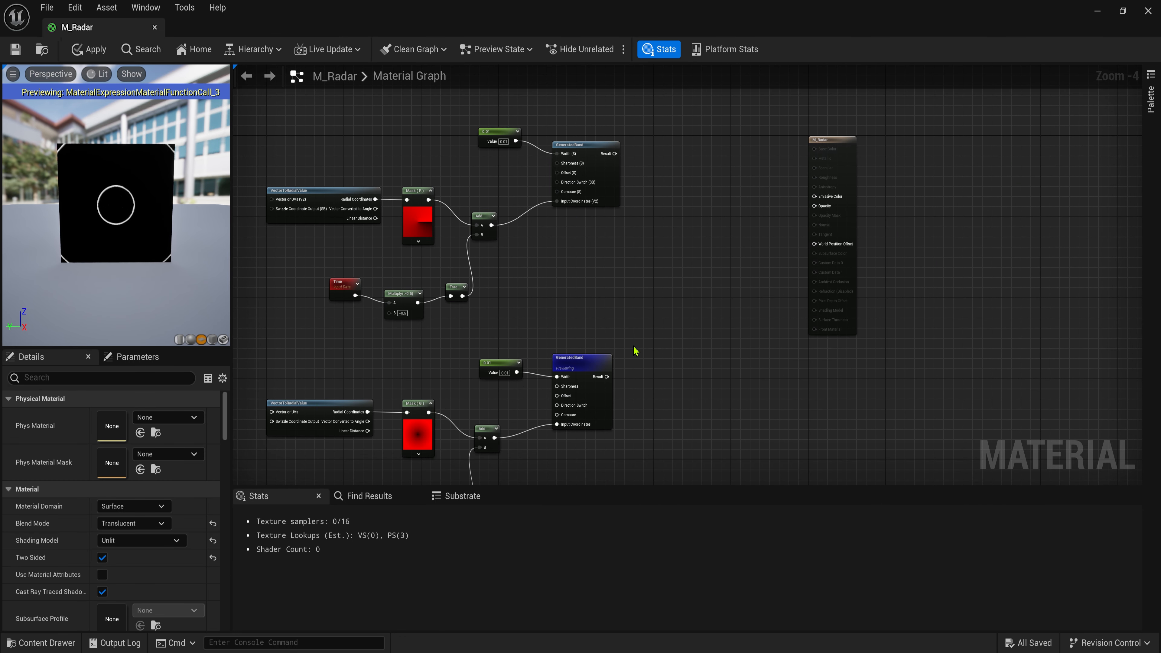
{"action": "left_click_drag", "start_coordinate": [607, 376], "coordinate": [656, 341]}
{"action": "type", "text": "max"}
{"action": "left_click", "coordinate": [681, 379]}
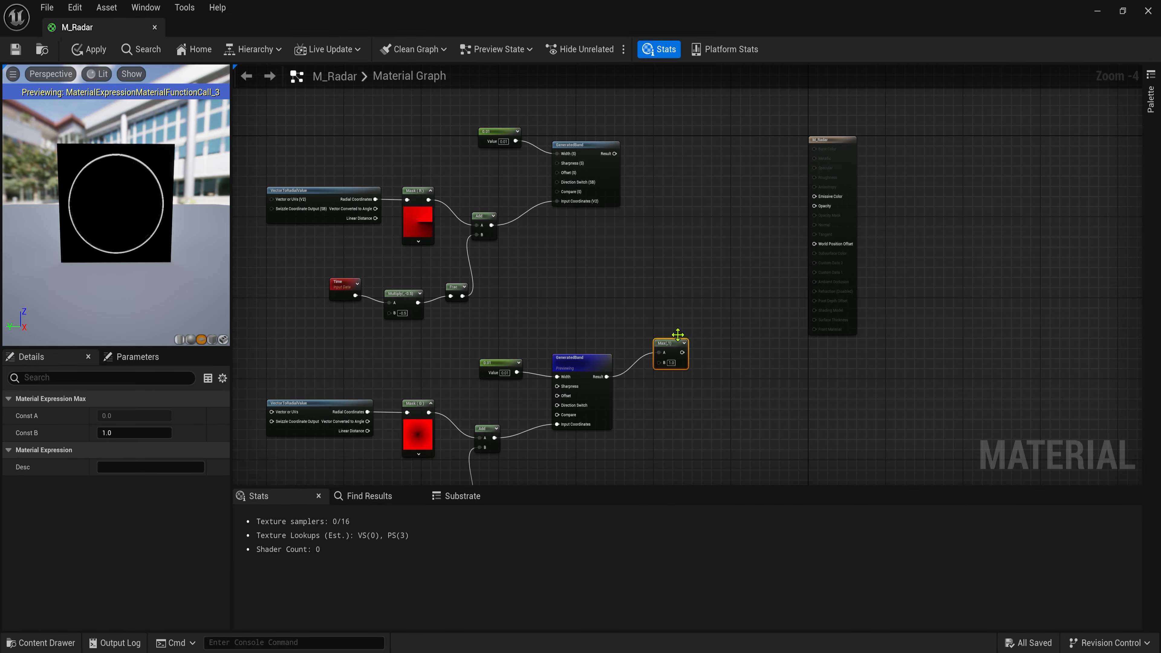
{"action": "left_click_drag", "start_coordinate": [607, 376], "coordinate": [659, 363]}
{"action": "left_click_drag", "start_coordinate": [659, 352], "coordinate": [614, 153]}
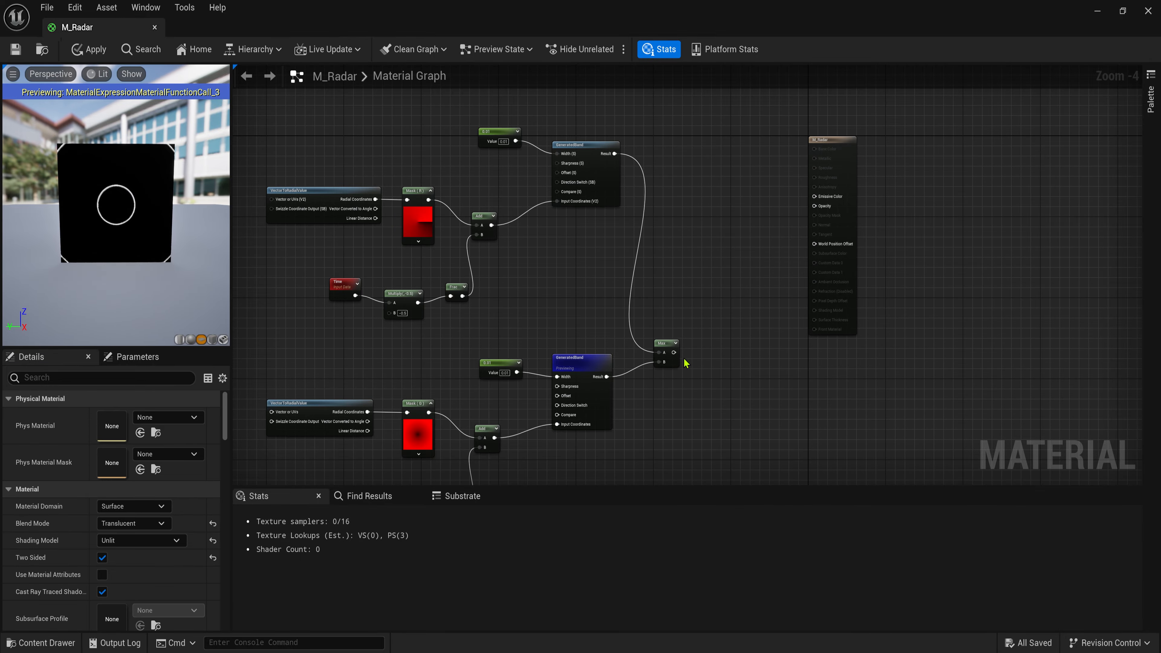
Step: Move the Max node slightly higher and preview the combined scan line and ring
{"action": "left_click", "coordinate": [683, 343]}
{"action": "left_click_drag", "start_coordinate": [675, 344], "coordinate": [684, 313]}
{"action": "right_click", "coordinate": [685, 311]}
{"action": "left_click", "coordinate": [711, 339]}
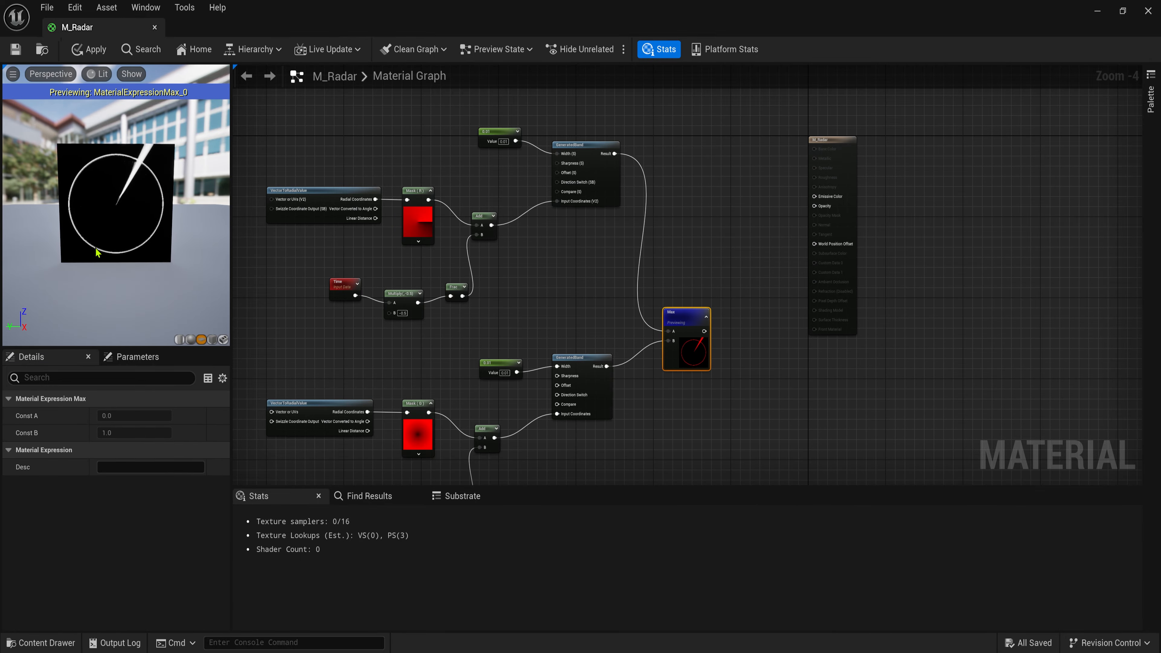
Step: Move both networks together with the Max node farther from the M_Radar output node to make room
{"action": "scroll", "coordinate": [428, 232], "scroll_direction": "down", "scroll_amount": 1}
{"action": "right_click_drag", "start_coordinate": [427, 232], "coordinate": [545, 161]}
{"action": "right_click_drag", "start_coordinate": [381, 109], "coordinate": [387, 139]}
{"action": "left_click_drag", "start_coordinate": [352, 103], "coordinate": [768, 421]}
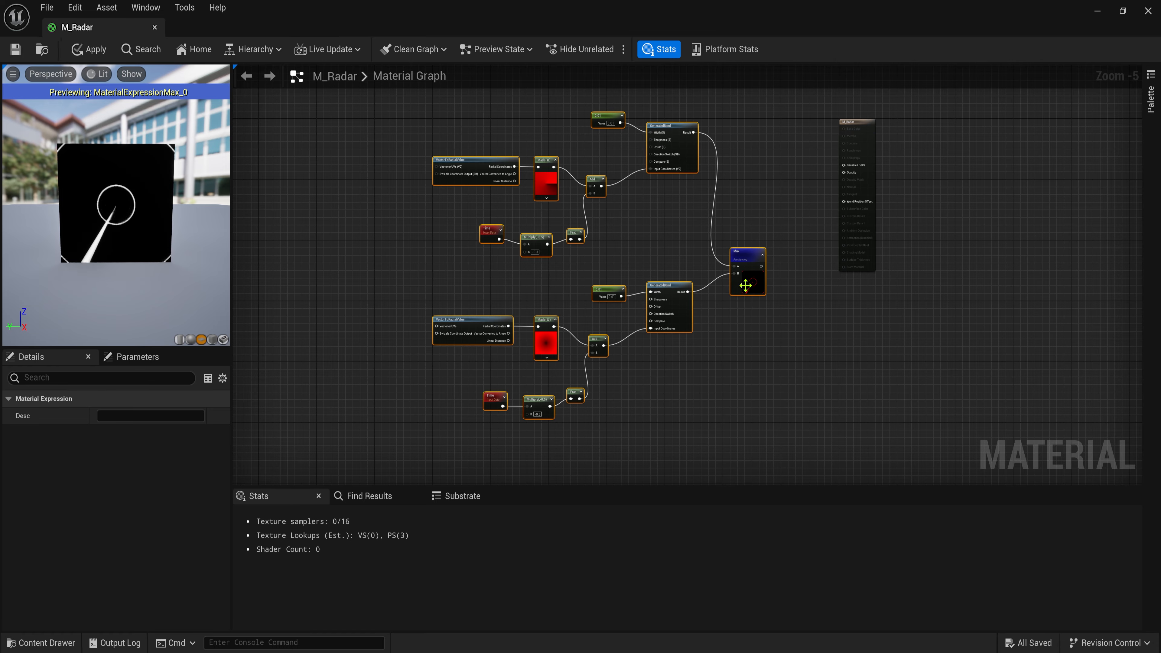
{"action": "left_click_drag", "start_coordinate": [746, 285], "coordinate": [571, 304]}
{"action": "left_click", "coordinate": [699, 302]}
{"action": "scroll", "coordinate": [664, 288], "scroll_direction": "up", "scroll_amount": 1}
{"action": "right_click_drag", "start_coordinate": [707, 314], "coordinate": [663, 277]}
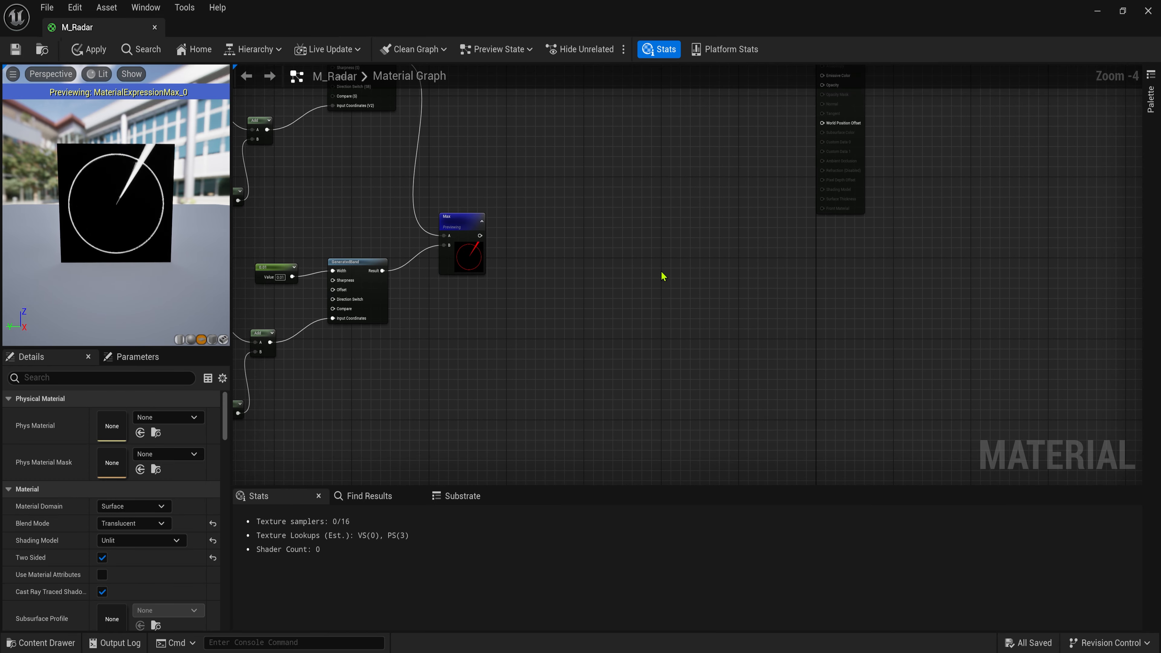
Step: Add a Multiply node before the M_Radar output node and connect the Max output to its A input
{"action": "key", "text": "m"}
{"action": "left_click", "coordinate": [694, 246]}
{"action": "left_click_drag", "start_coordinate": [479, 235], "coordinate": [700, 262]}
Step: Add a SphereMask node below the Max-to-Multiply wire and connect a new TexCoord node to its A input
{"action": "right_click", "coordinate": [595, 323]}
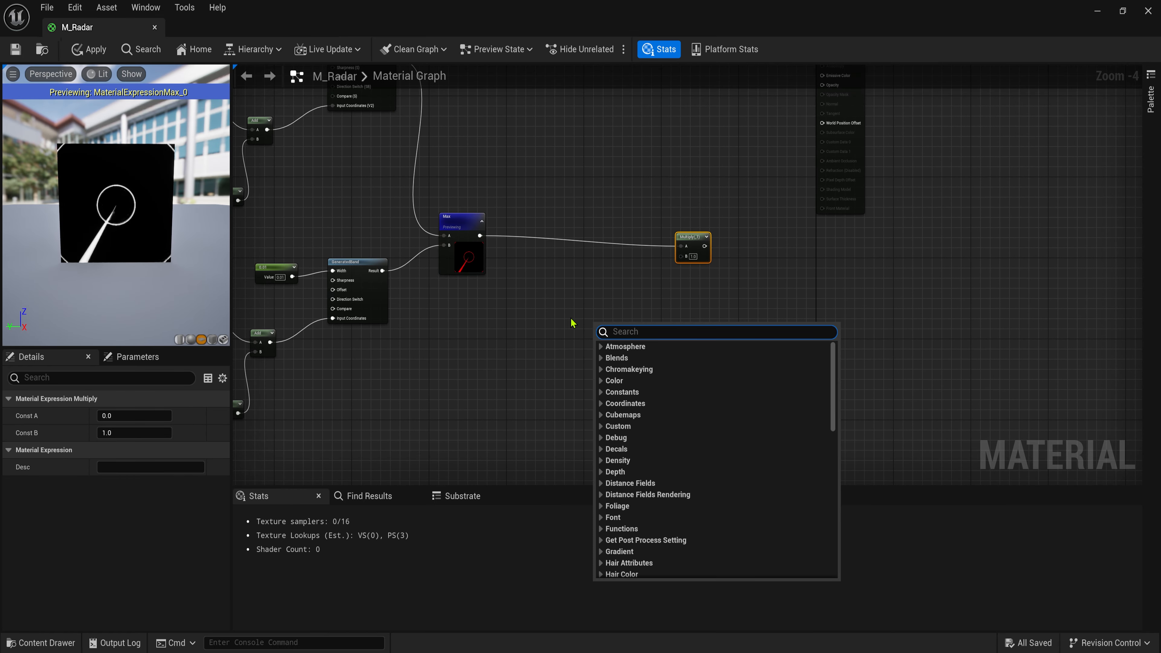
{"action": "type", "text": "spher"}
{"action": "key", "text": "Return"}
{"action": "scroll", "coordinate": [572, 322], "scroll_direction": "up", "scroll_amount": 3}
{"action": "left_click", "coordinate": [500, 298]}
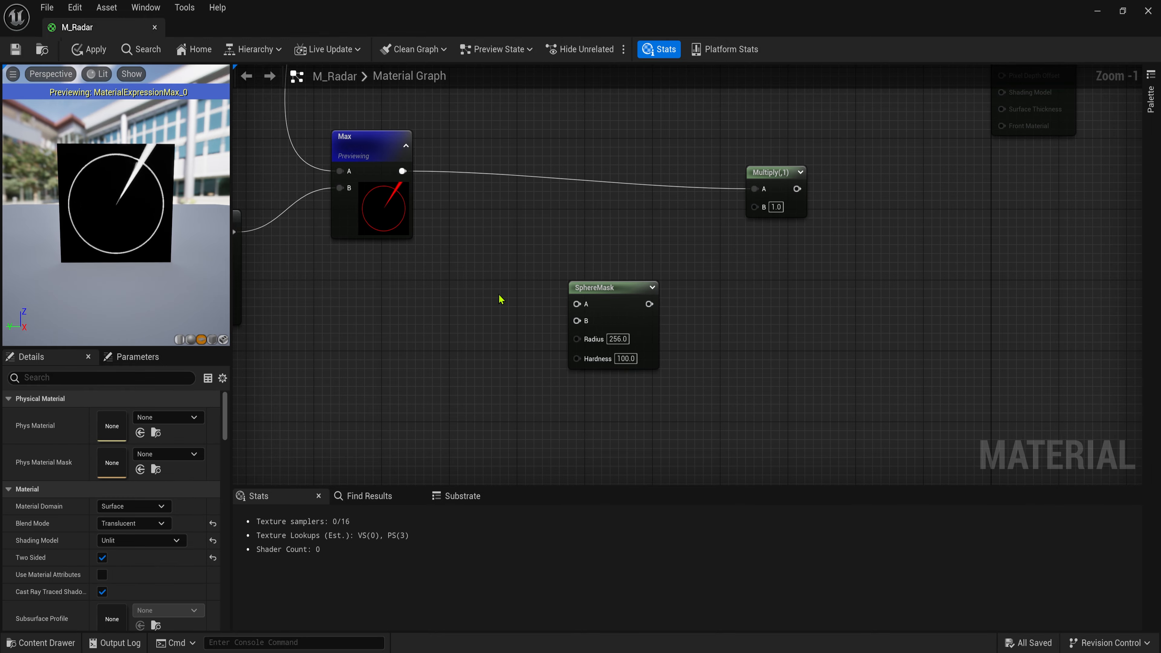
{"action": "key", "text": "u"}
{"action": "left_click", "coordinate": [460, 281]}
{"action": "left_click_drag", "start_coordinate": [547, 302], "coordinate": [577, 304]}
Step: Add a Constant node set to 0.5 and connect it to SphereMask's B and Radius inputs
{"action": "key", "text": "1"}
{"action": "left_click", "coordinate": [452, 341]}
{"action": "left_click_drag", "start_coordinate": [514, 364], "coordinate": [577, 320]}
{"action": "left_click_drag", "start_coordinate": [577, 339], "coordinate": [513, 364]}
{"action": "left_click", "coordinate": [494, 366]}
{"action": "type", "text": "0.5"}
{"action": "key", "text": "Return"}
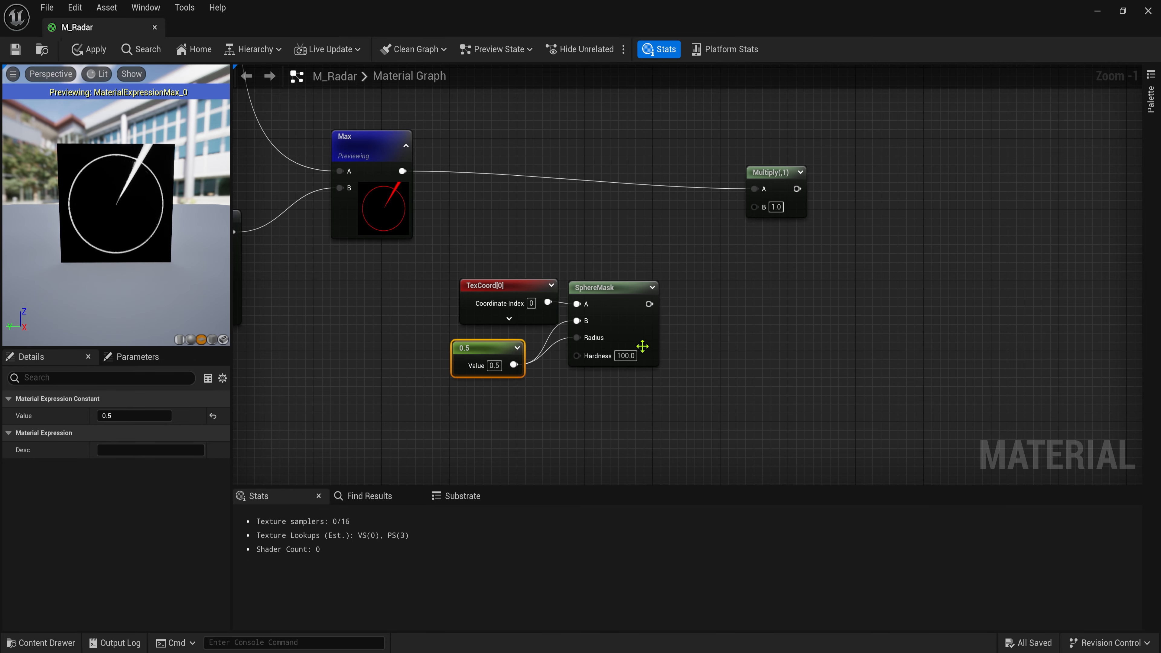
Step: Preview the SphereMask node and set its Hardness to 0
{"action": "right_click", "coordinate": [640, 305]}
{"action": "left_click", "coordinate": [676, 316]}
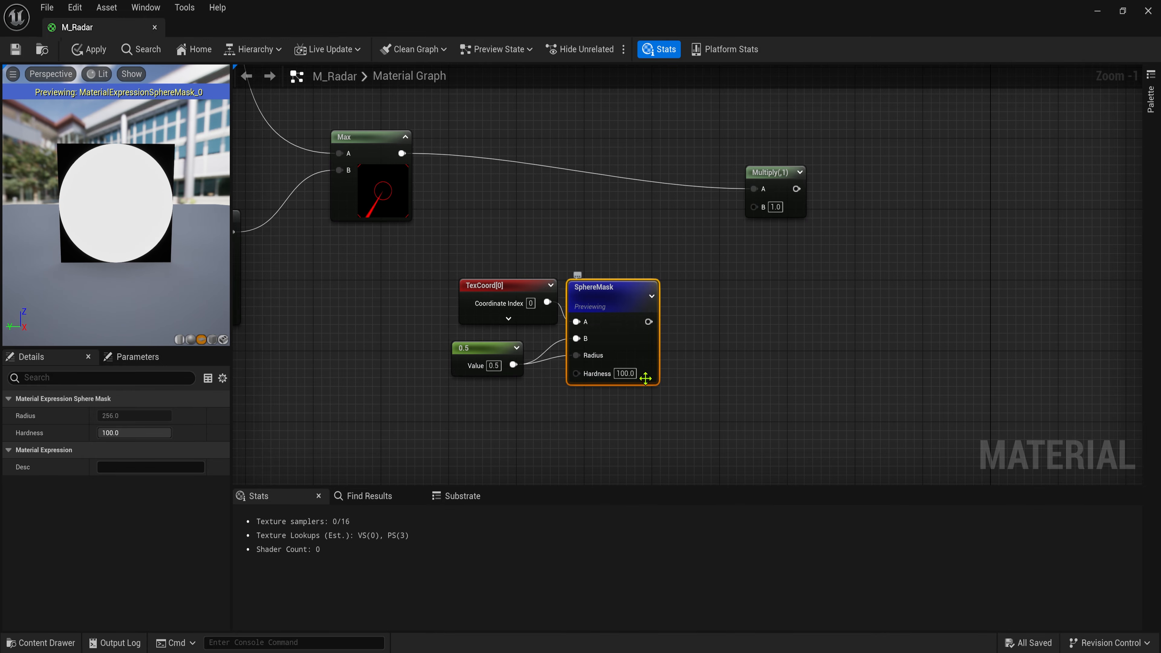
{"action": "left_click", "coordinate": [625, 373]}
{"action": "type", "text": "0"}
{"action": "left_click", "coordinate": [273, 224]}
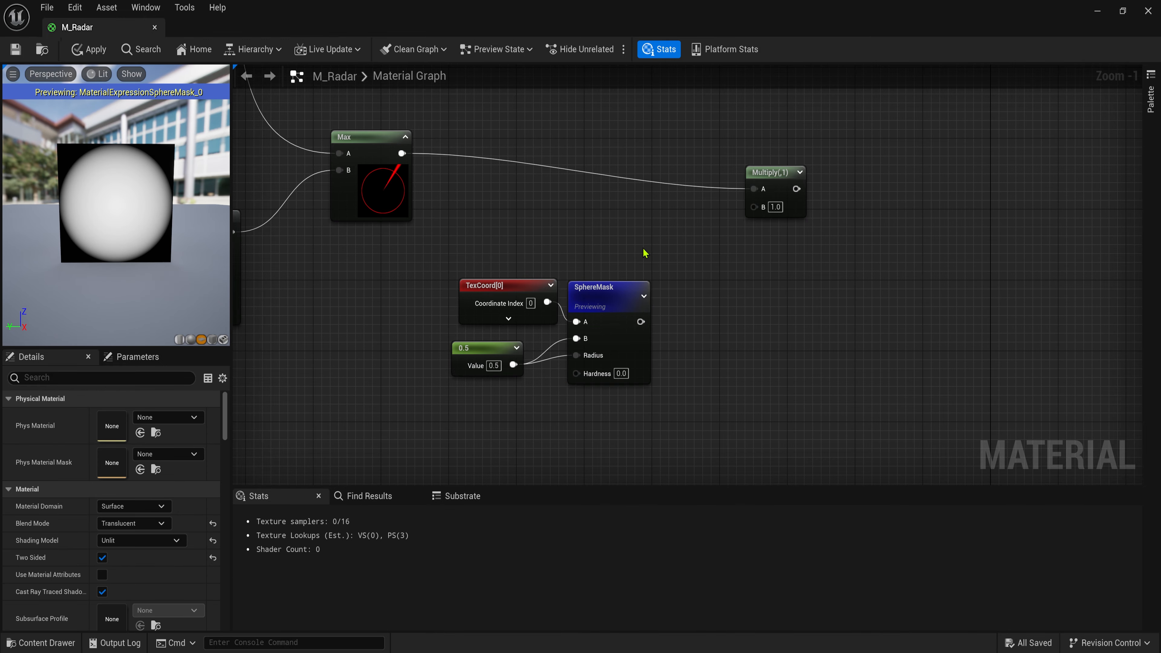
{"action": "right_click_drag", "start_coordinate": [629, 259], "coordinate": [619, 295]}
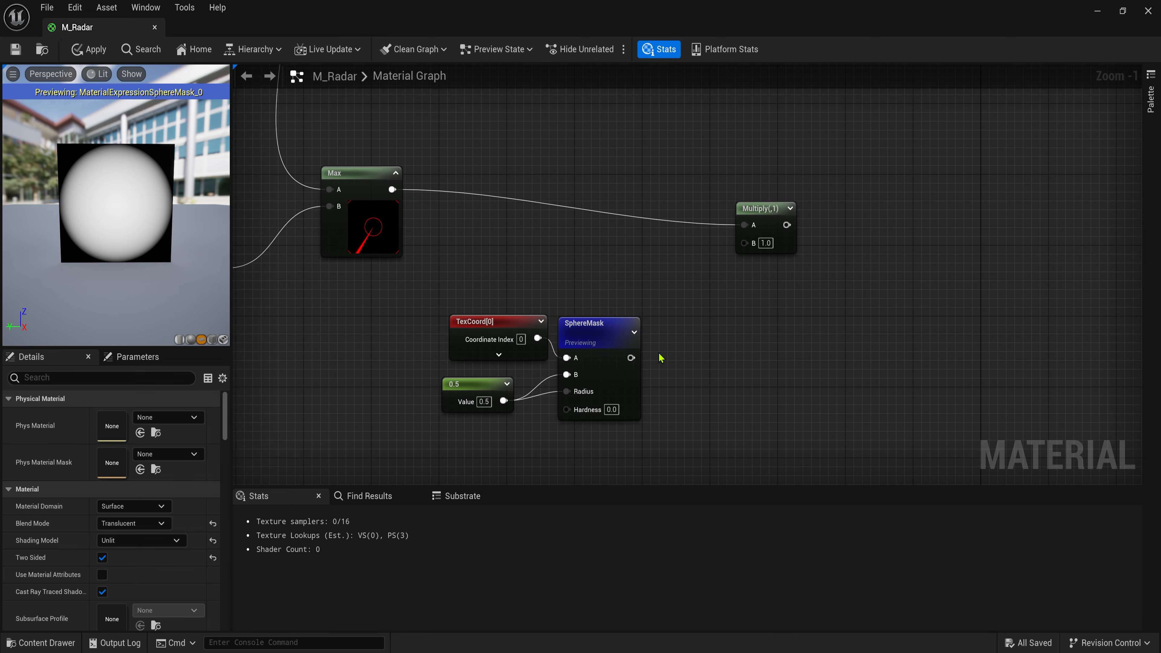
Step: Connect the SphereMask output to input B of the Multiply node and preview the Multiply
{"action": "left_click_drag", "start_coordinate": [631, 357], "coordinate": [744, 243]}
{"action": "right_click", "coordinate": [759, 209]}
{"action": "left_click", "coordinate": [825, 228]}
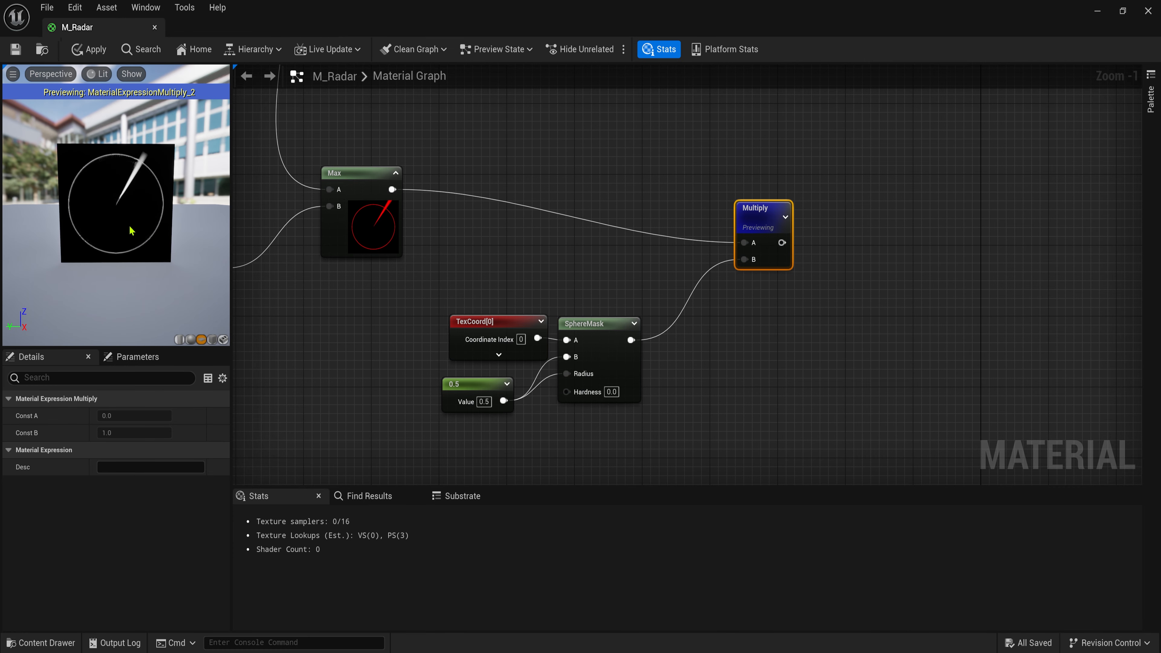
{"action": "scroll", "coordinate": [617, 161], "scroll_direction": "down", "scroll_amount": 2}
Step: Connect the Multiply output to M_Radar's Opacity input and stop previewing the Multiply node
{"action": "right_click_drag", "start_coordinate": [617, 161], "coordinate": [602, 323]}
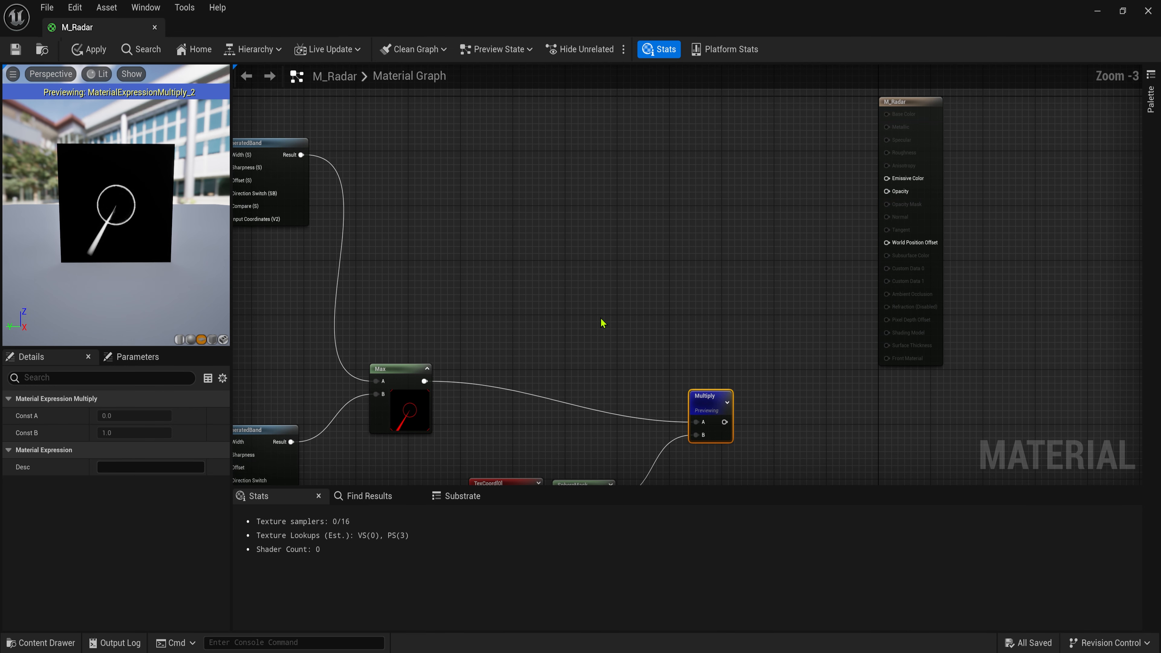
{"action": "left_click", "coordinate": [736, 355]}
{"action": "left_click_drag", "start_coordinate": [724, 422], "coordinate": [887, 192]}
{"action": "right_click", "coordinate": [708, 401]}
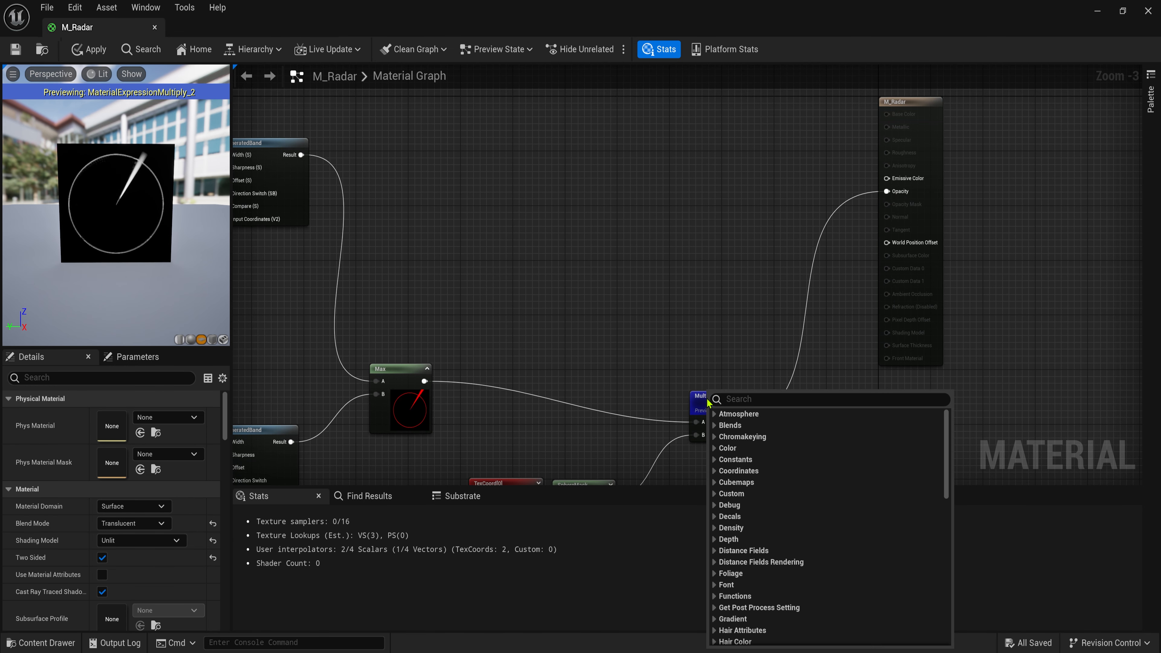
{"action": "right_click", "coordinate": [699, 402]}
{"action": "left_click", "coordinate": [731, 165]}
{"action": "right_click_drag", "start_coordinate": [736, 94], "coordinate": [700, 187]}
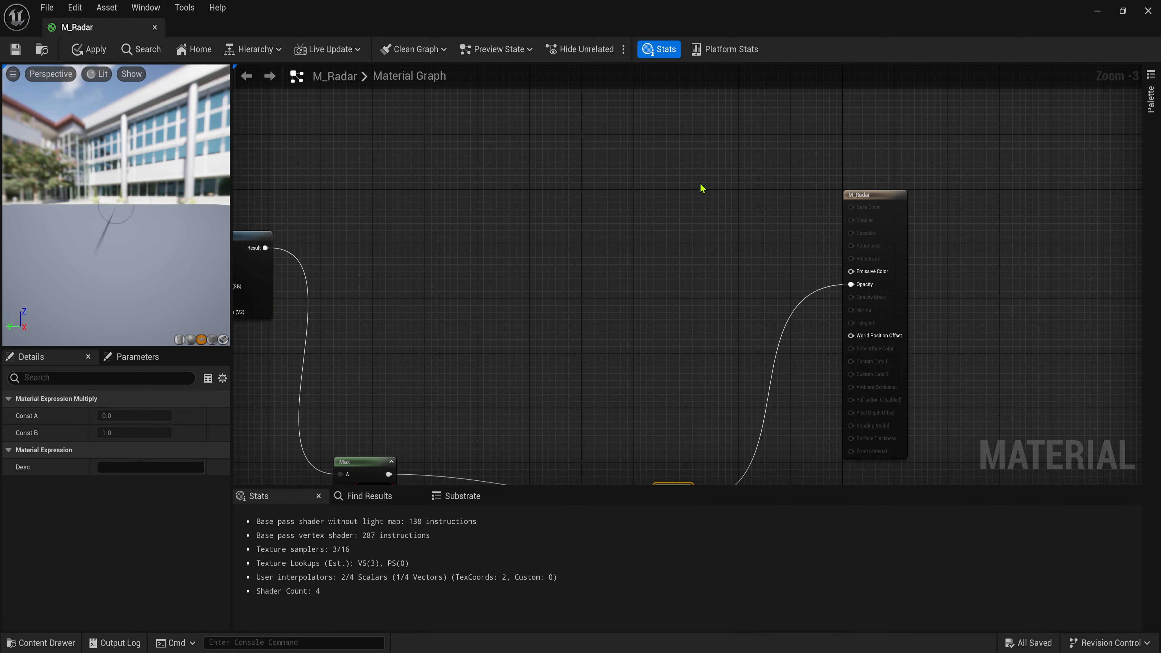
{"action": "key", "text": "1"}
{"action": "left_click", "coordinate": [647, 132]}
{"action": "key", "text": "Delete"}
Step: Add a Constant3Vector node and connect its output to M_Radar's Emissive Color input
{"action": "key", "text": "3"}
{"action": "left_click", "coordinate": [656, 135]}
{"action": "left_click_drag", "start_coordinate": [736, 152], "coordinate": [851, 271]}
Step: Set the Constant3Vector color to a hot pink with R 1.0, G 0.0 and B 0.365752
{"action": "left_click", "coordinate": [133, 416]}
{"action": "left_click", "coordinate": [257, 403]}
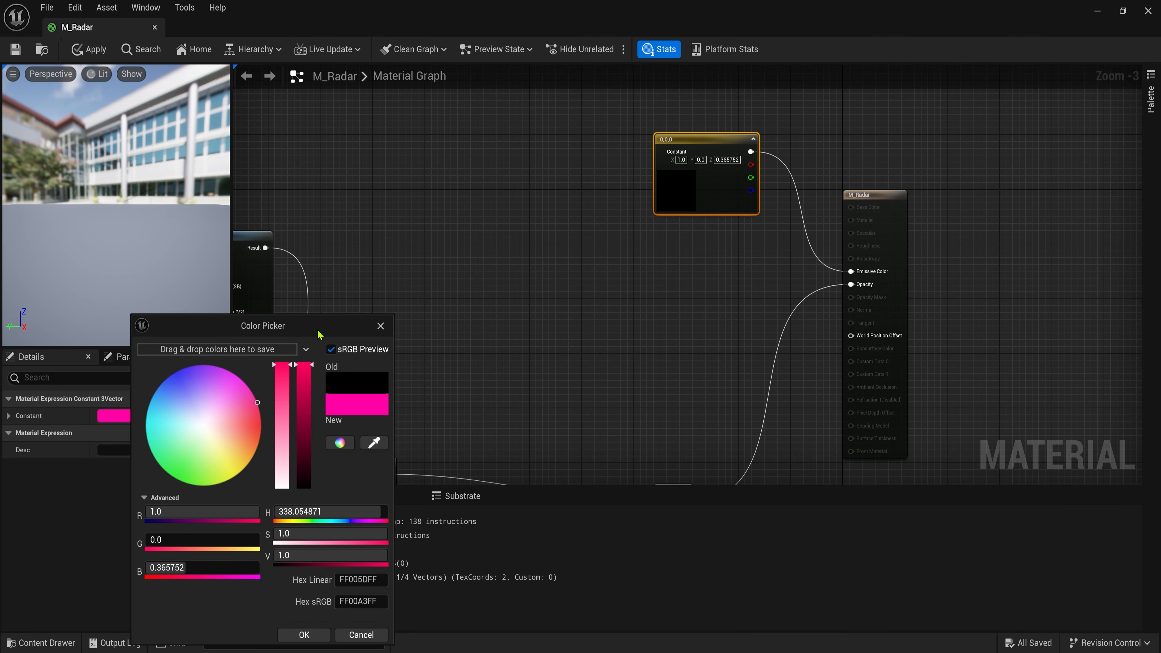
{"action": "left_click", "coordinate": [304, 635]}
{"action": "left_click_drag", "start_coordinate": [127, 194], "coordinate": [136, 213]}
{"action": "right_click_drag", "start_coordinate": [520, 247], "coordinate": [734, 274]}
{"action": "scroll", "coordinate": [585, 321], "scroll_direction": "down", "scroll_amount": 2}
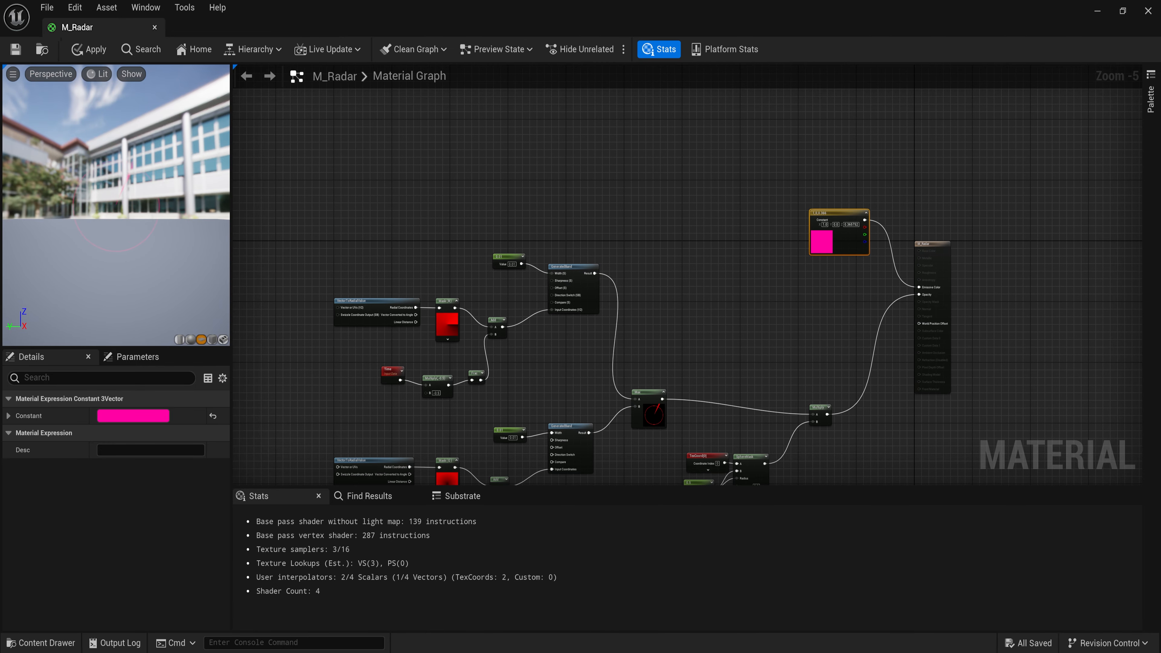
Step: Copy the scan line network's VectorToRadialValue node and paste it into the empty area above that network
{"action": "right_click_drag", "start_coordinate": [366, 254], "coordinate": [631, 209]}
{"action": "scroll", "coordinate": [631, 209], "scroll_direction": "up", "scroll_amount": 1}
{"action": "left_click_drag", "start_coordinate": [563, 223], "coordinate": [699, 320]}
{"action": "key", "text": "ctrl+c"}
{"action": "right_click_drag", "start_coordinate": [503, 123], "coordinate": [519, 288]}
{"action": "scroll", "coordinate": [519, 288], "scroll_direction": "up", "scroll_amount": 3}
{"action": "left_click", "coordinate": [453, 212]}
{"action": "key", "text": "ctrl+v"}
Step: Add a Multiply node with the pasted VectorToRadialValue's Radial Coordinates connected to its A input
{"action": "left_click", "coordinate": [618, 195]}
{"action": "left_click_drag", "start_coordinate": [542, 233], "coordinate": [648, 201]}
{"action": "key", "text": "m"}
{"action": "left_click", "coordinate": [623, 208]}
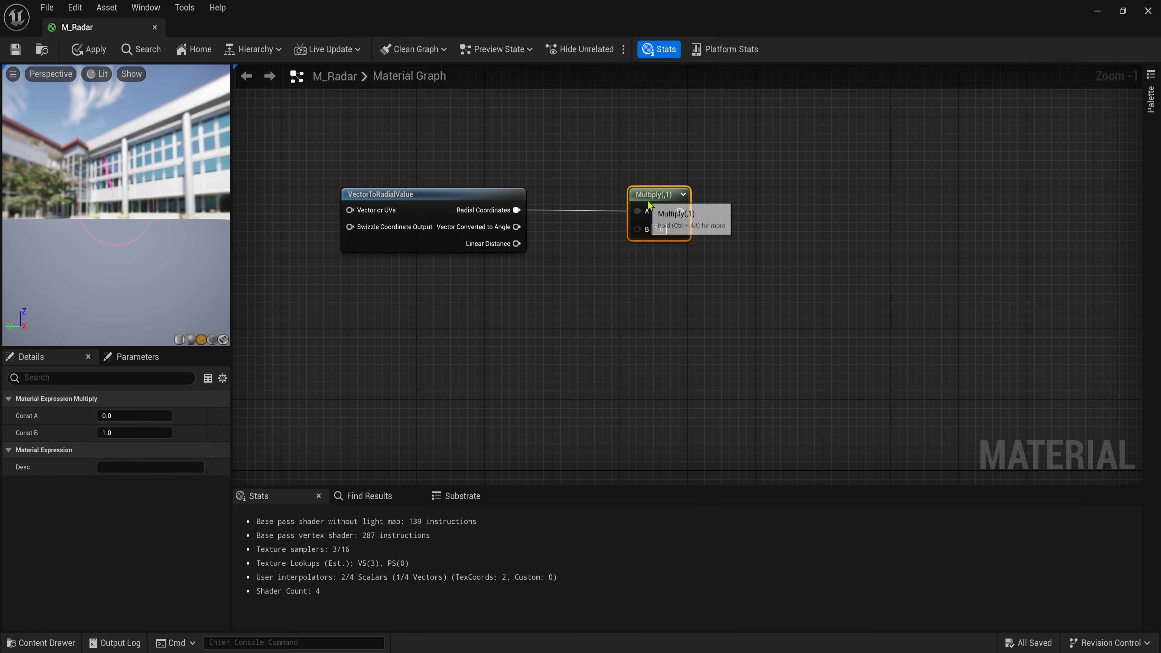
Step: Add a Constant2Vector with X and Y set to 10.0, connect it to the new Multiply's B input, and preview that Multiply
{"action": "key", "text": "2"}
{"action": "left_click", "coordinate": [528, 289]}
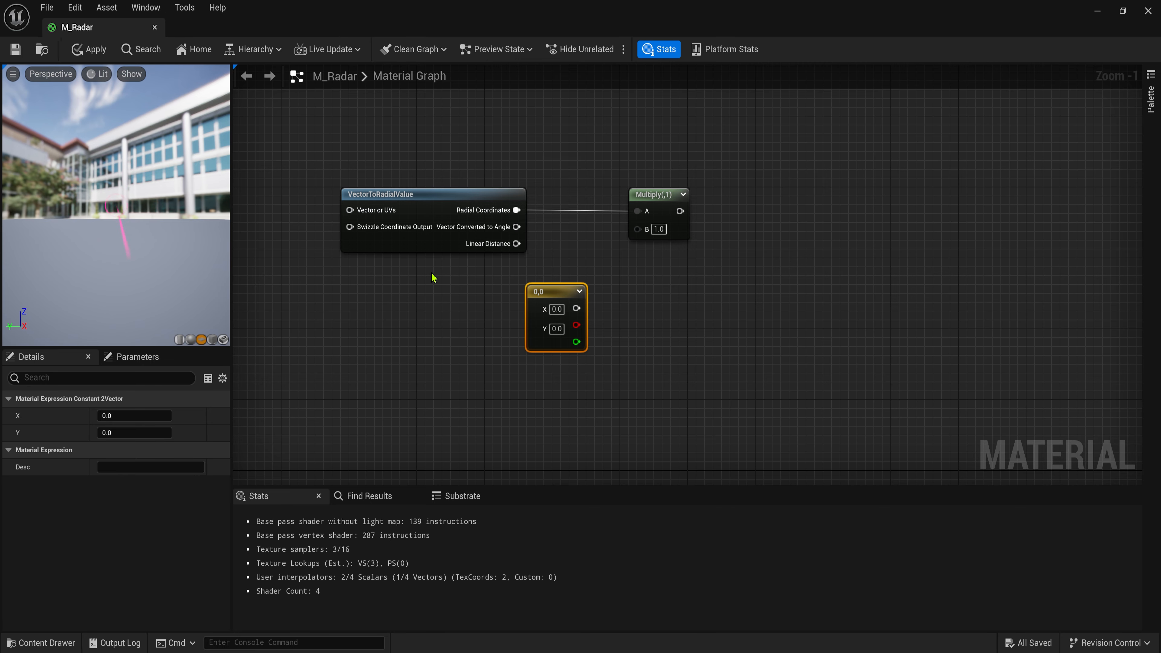
{"action": "left_click", "coordinate": [595, 291]}
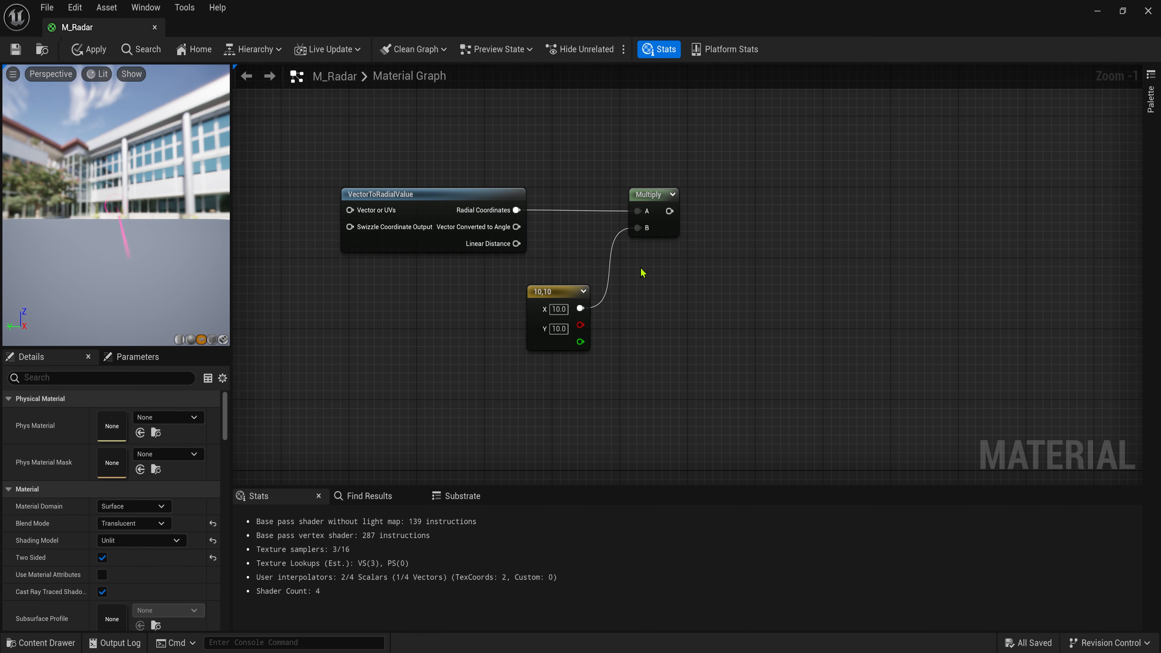
{"action": "right_click", "coordinate": [640, 187]}
{"action": "right_click", "coordinate": [640, 194]}
{"action": "left_click", "coordinate": [675, 224]}
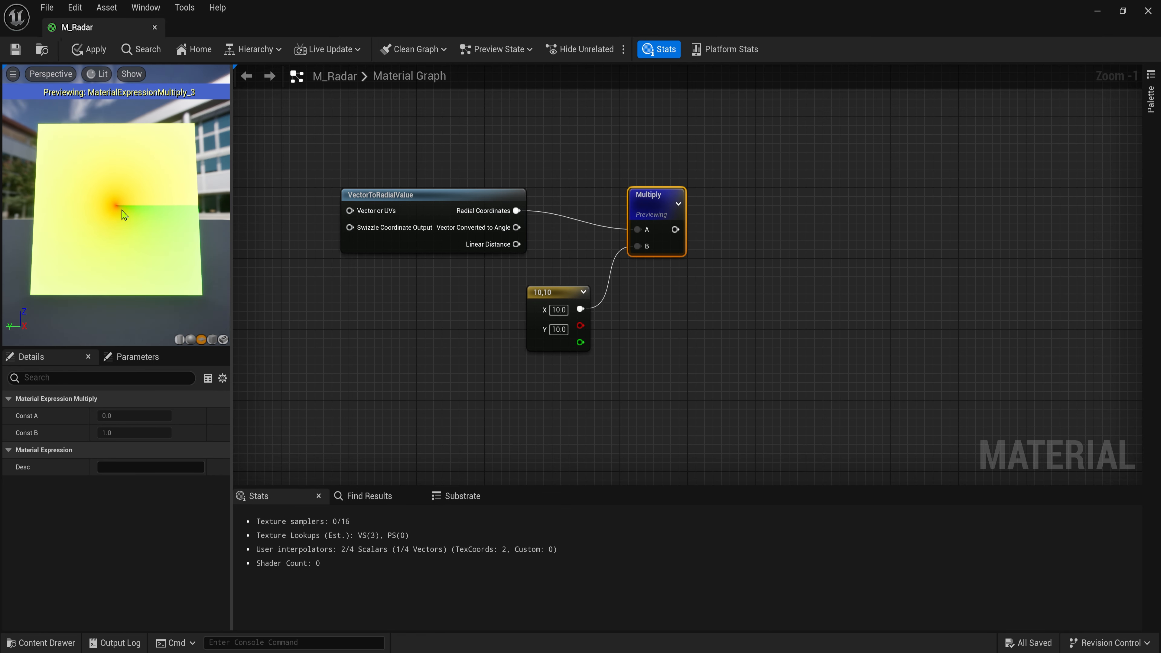
Step: Insert a ComponentMask limited to the R channel between VectorToRadialValue's Radial Coordinates and the Multiply's A input
{"action": "left_click_drag", "start_coordinate": [389, 194], "coordinate": [253, 203]}
{"action": "left_click_drag", "start_coordinate": [381, 219], "coordinate": [466, 215]}
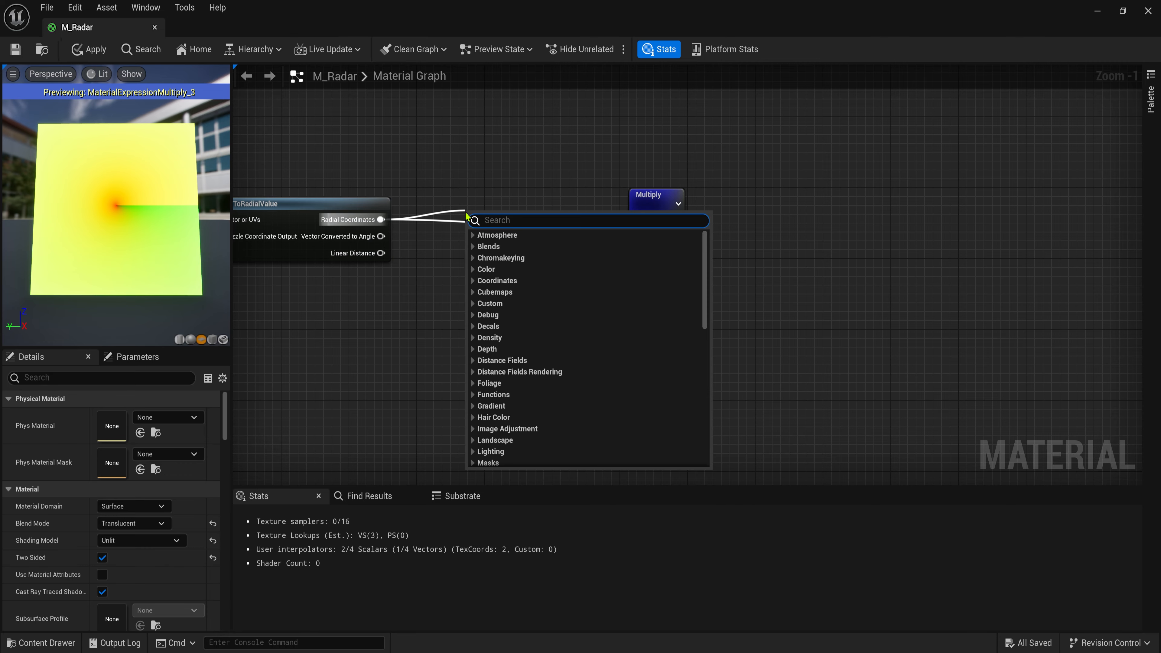
{"action": "type", "text": "com"}
{"action": "left_click_drag", "start_coordinate": [494, 222], "coordinate": [638, 229]}
{"action": "left_click_drag", "start_coordinate": [466, 208], "coordinate": [467, 216]}
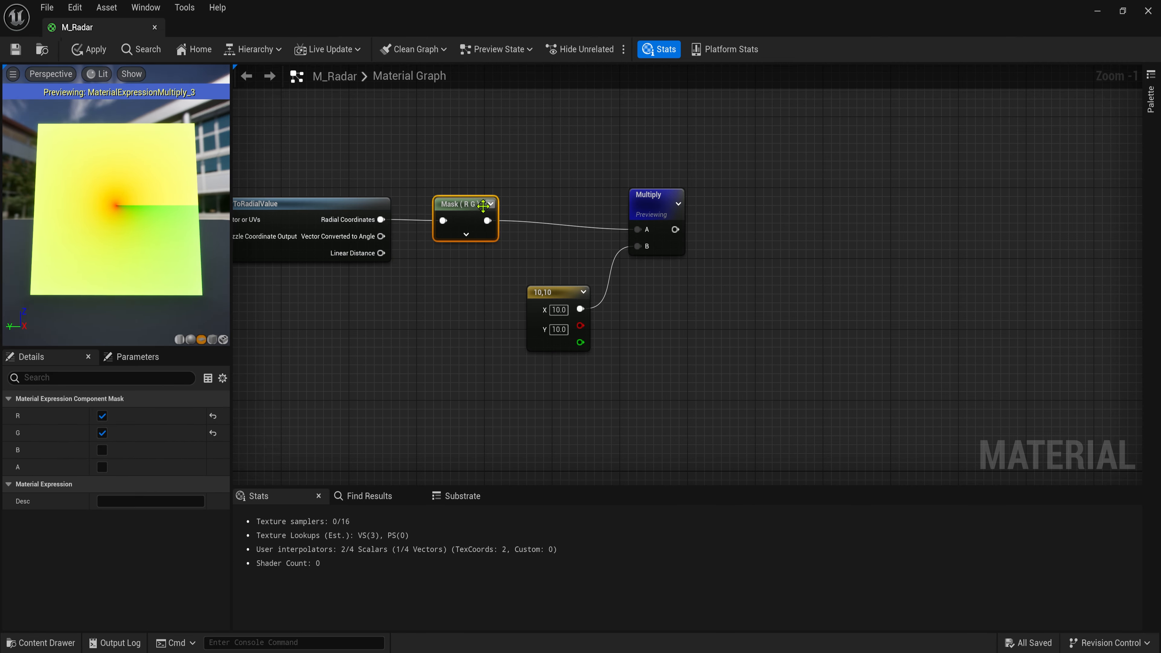
{"action": "left_click", "coordinate": [104, 433]}
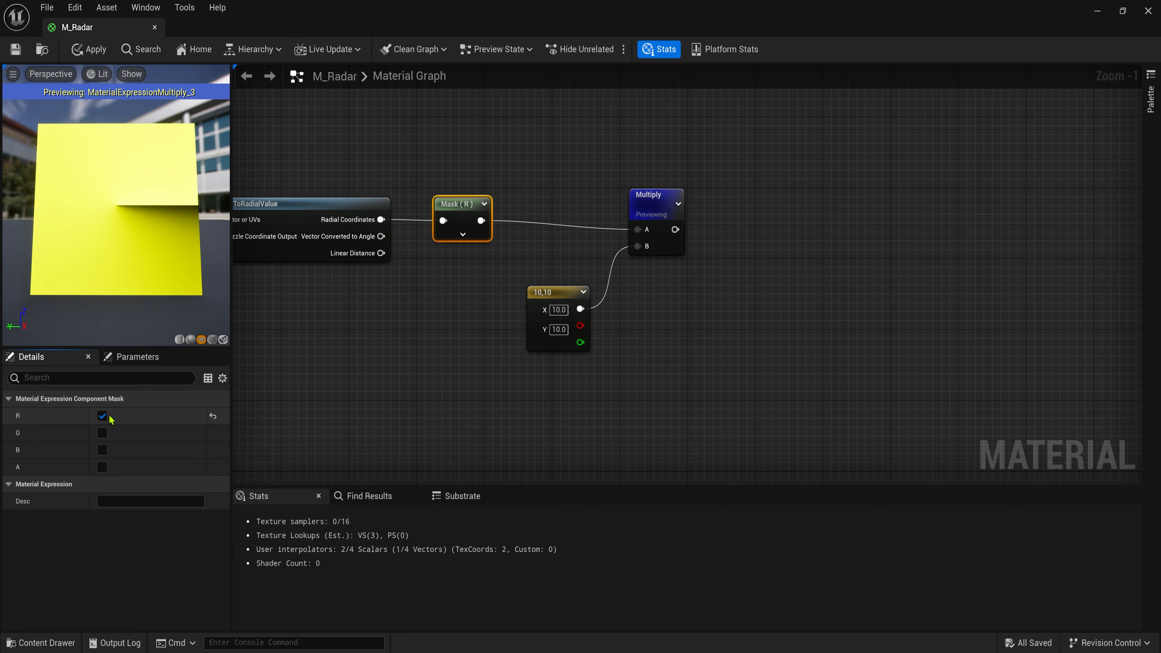
{"action": "right_click_drag", "start_coordinate": [609, 170], "coordinate": [498, 177]}
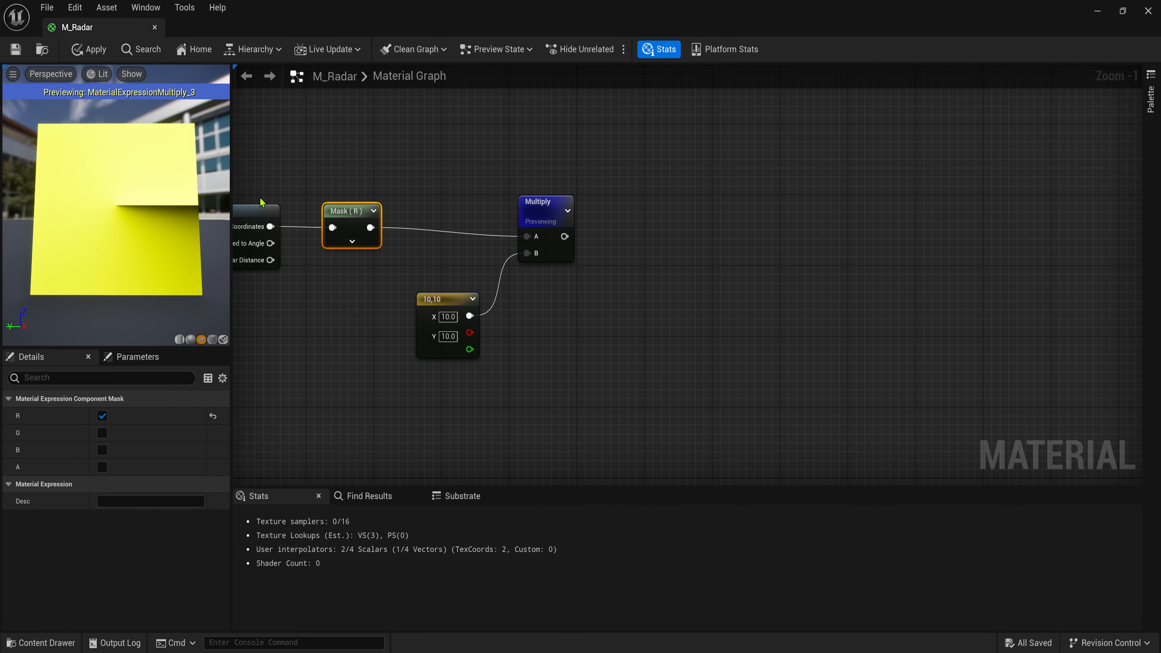
{"action": "left_click_drag", "start_coordinate": [544, 202], "coordinate": [544, 193]}
Step: Add a Floor node fed by the Multiply output and preview it
{"action": "right_click_drag", "start_coordinate": [632, 192], "coordinate": [623, 208]}
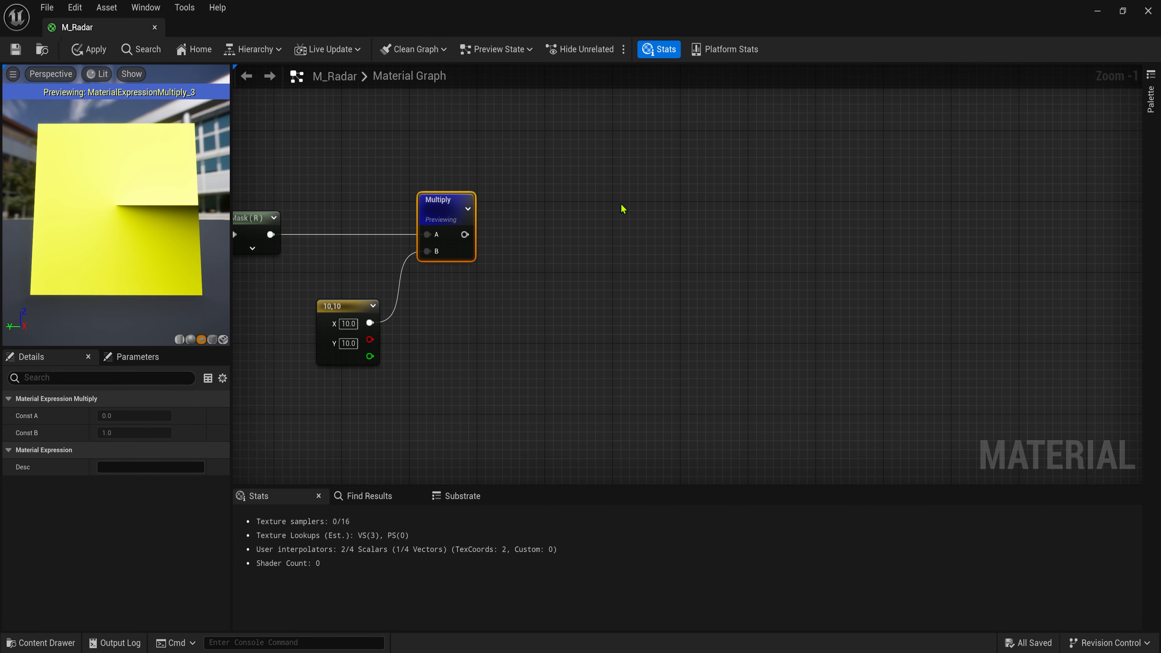
{"action": "left_click_drag", "start_coordinate": [463, 235], "coordinate": [532, 273]}
{"action": "type", "text": "fl"}
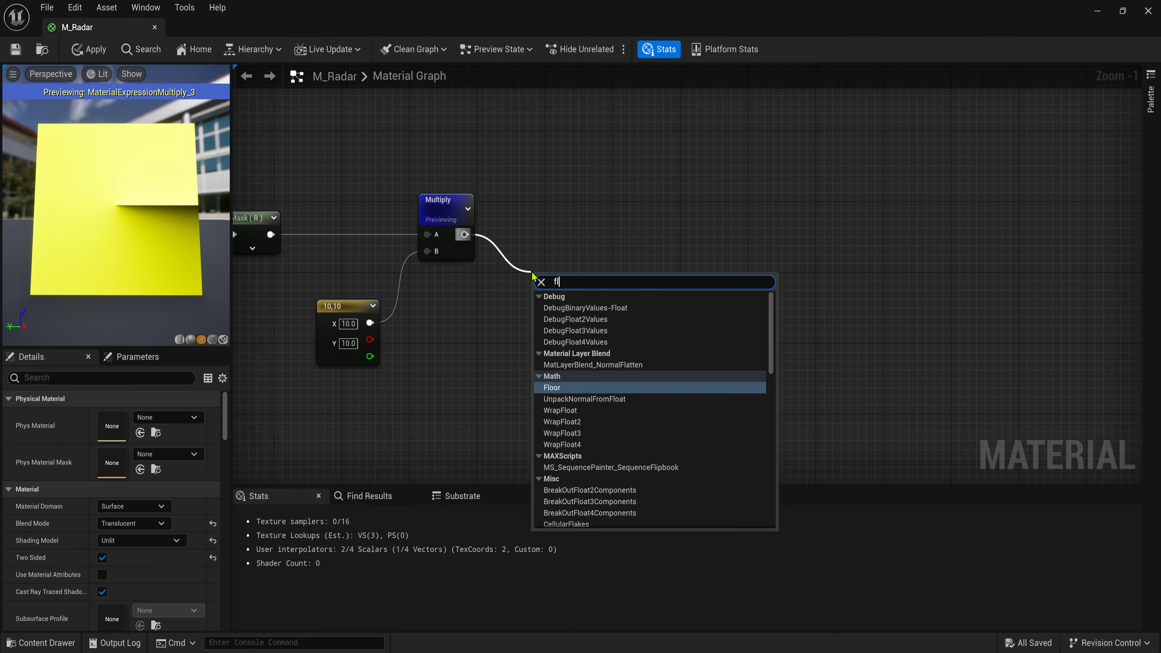
{"action": "left_click", "coordinate": [564, 387]}
{"action": "key", "text": "space"}
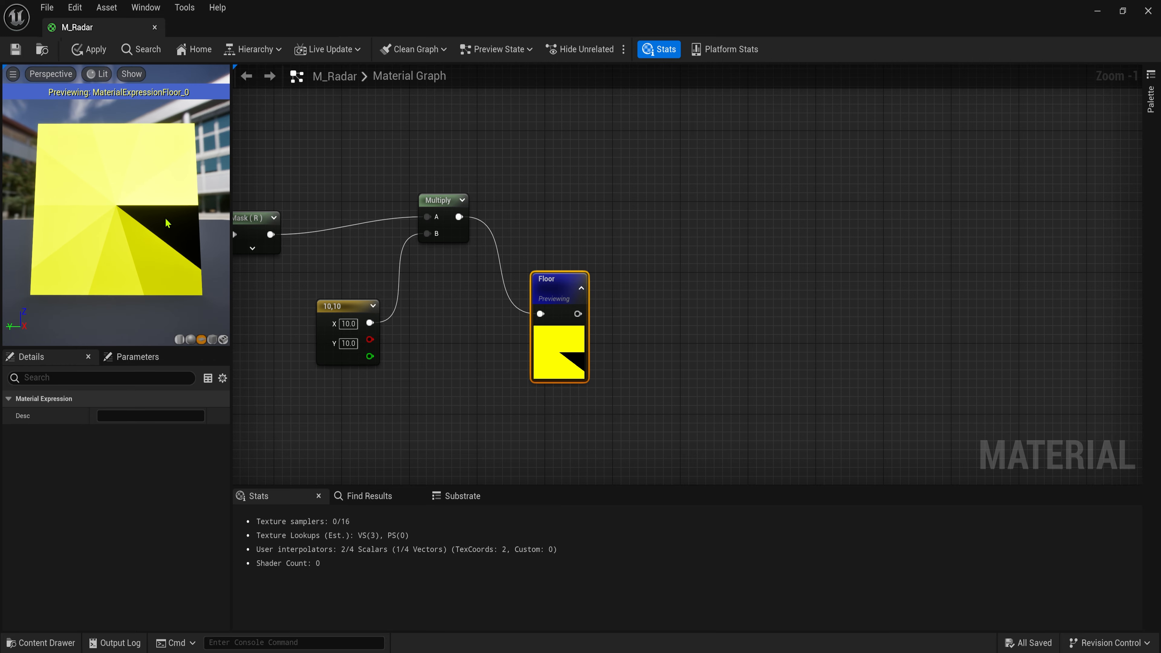
{"action": "left_click_drag", "start_coordinate": [165, 223], "coordinate": [157, 220]}
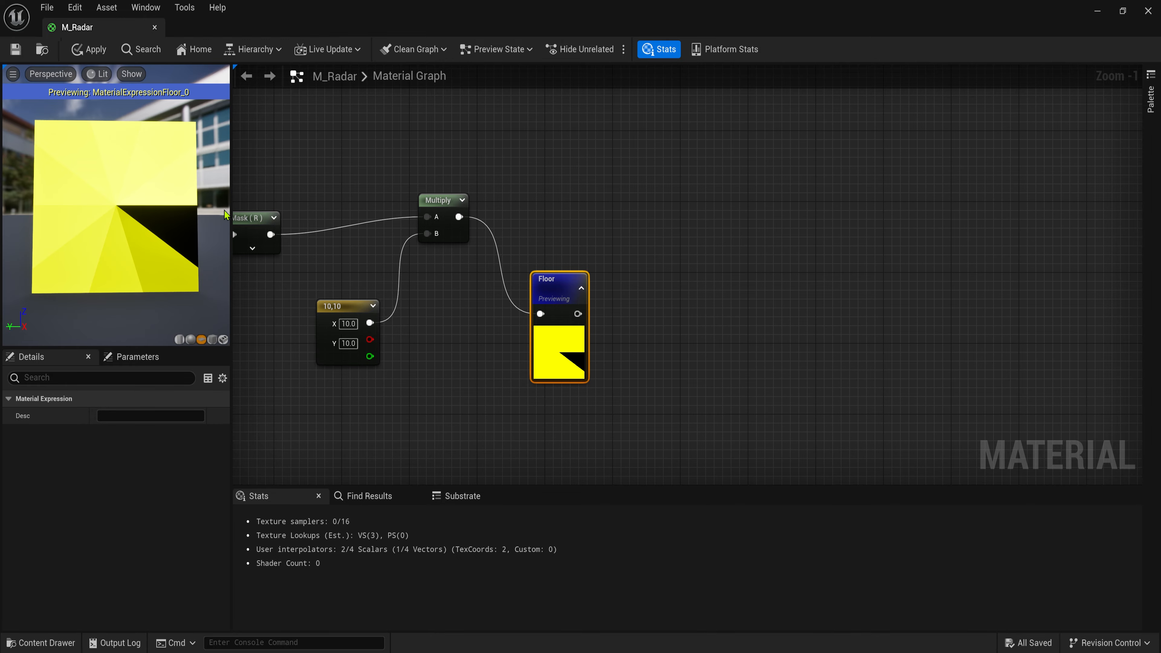
Step: Add a Subtract node with the Multiply output in A and the Floor output in B, and preview it
{"action": "left_click", "coordinate": [329, 206]}
{"action": "left_click_drag", "start_coordinate": [458, 217], "coordinate": [671, 215]}
{"action": "type", "text": "sub"}
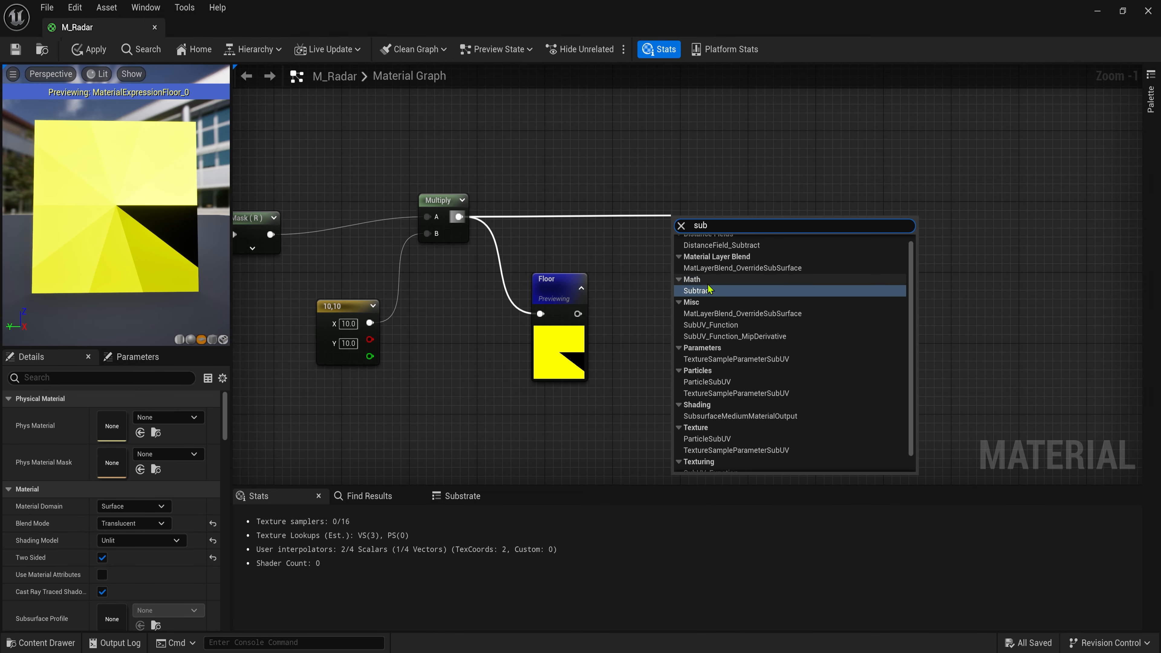
{"action": "left_click", "coordinate": [699, 291]}
{"action": "left_click", "coordinate": [438, 204]}
{"action": "key", "text": "space"}
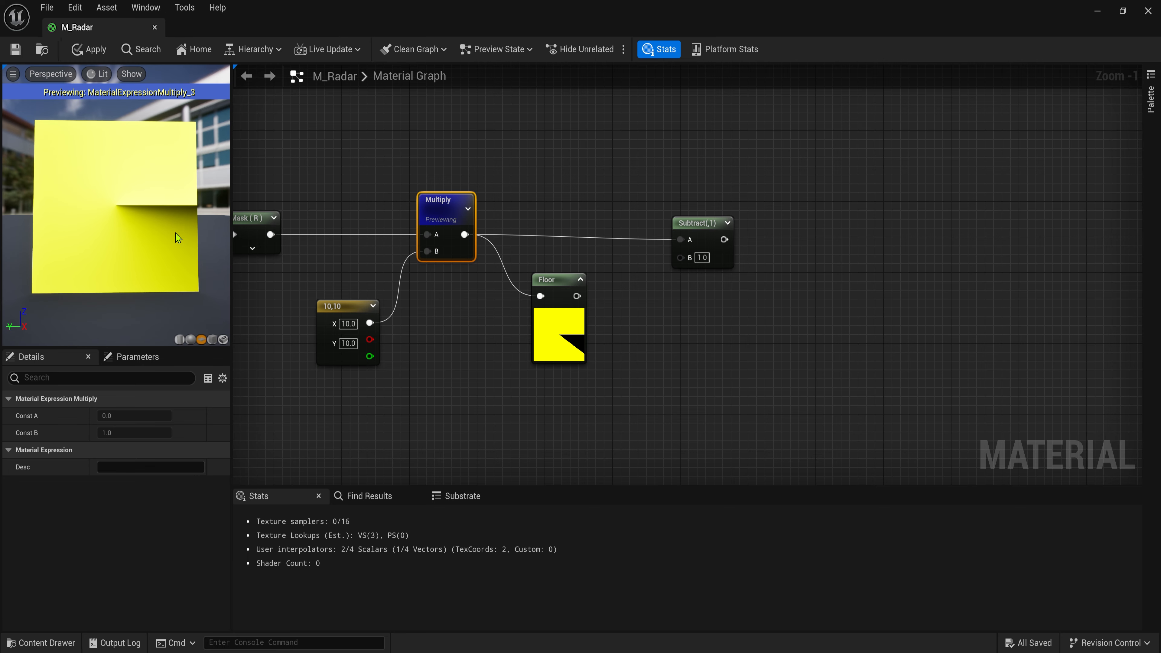
{"action": "left_click", "coordinate": [547, 315]}
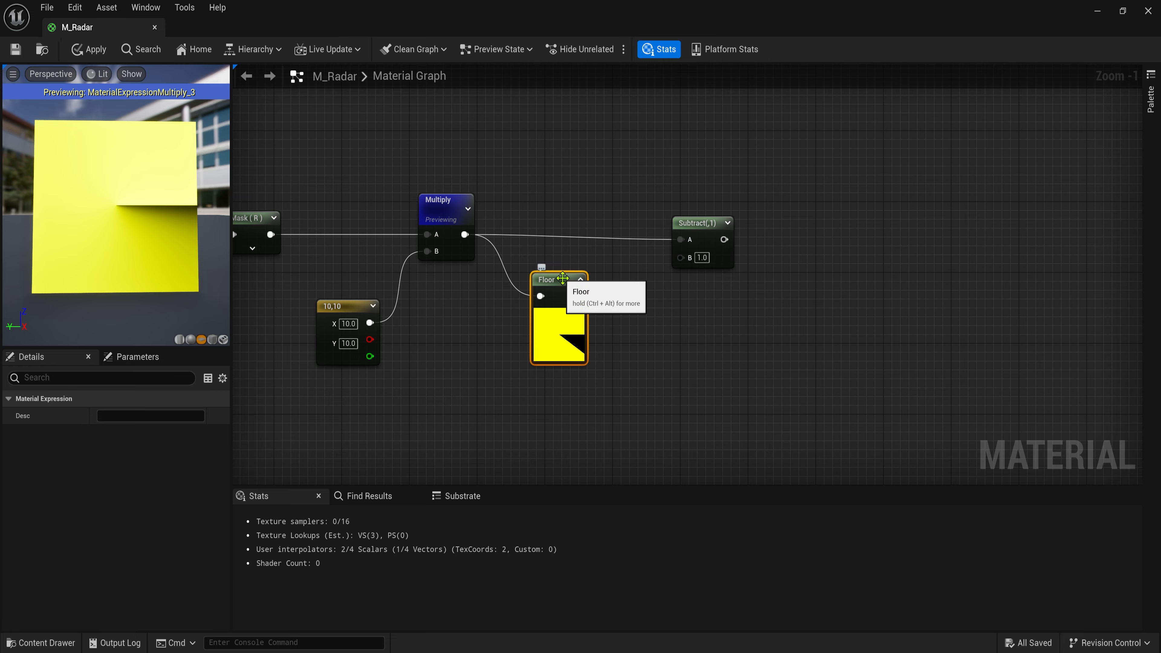
{"action": "left_click", "coordinate": [700, 224]}
{"action": "left_click_drag", "start_coordinate": [577, 296], "coordinate": [680, 258]}
{"action": "key", "text": "space"}
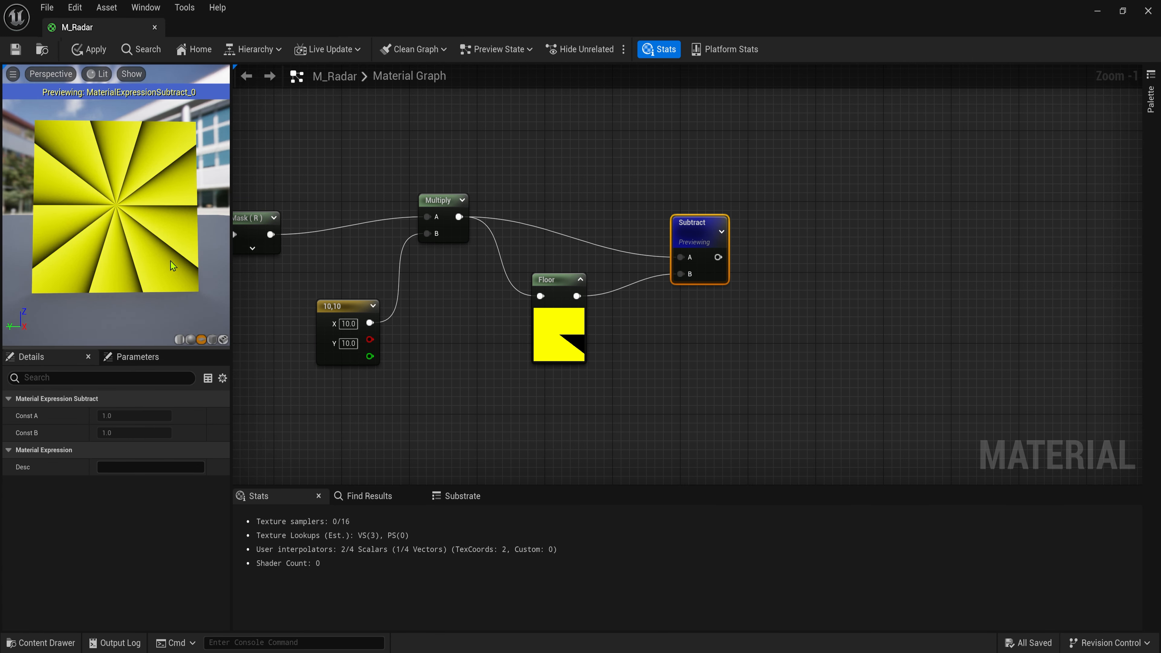
{"action": "left_click_drag", "start_coordinate": [122, 166], "coordinate": [179, 176]}
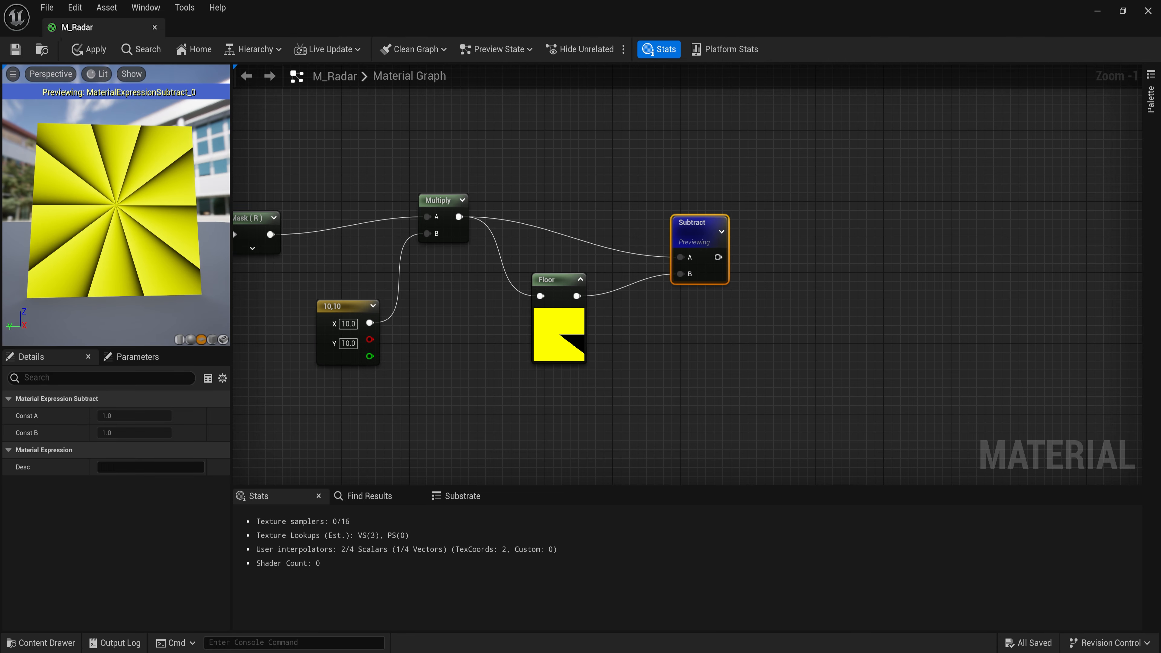
{"action": "left_click", "coordinate": [784, 214]}
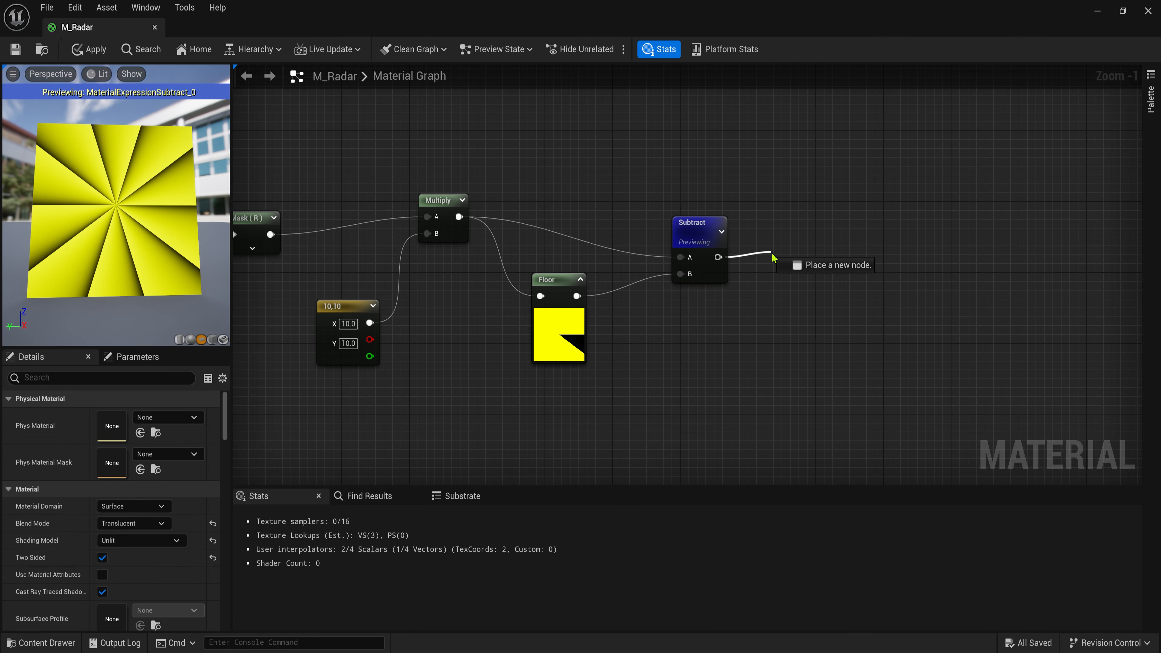
Step: Add a OneMinus (1-x) node fed by the Subtract output
{"action": "left_click_drag", "start_coordinate": [771, 253], "coordinate": [832, 266]}
{"action": "type", "text": "10"}
{"action": "key", "text": "Return"}
{"action": "key", "text": "ctrl+z"}
{"action": "type", "text": "1-"}
{"action": "left_click", "coordinate": [807, 298]}
Step: Add a Min node with the Subtract output in A and the 1-x output in B, and preview it
{"action": "type", "text": "m,i"}
{"action": "key", "text": "BackSpace"}
{"action": "key", "text": "BackSpace"}
{"action": "type", "text": "ik"}
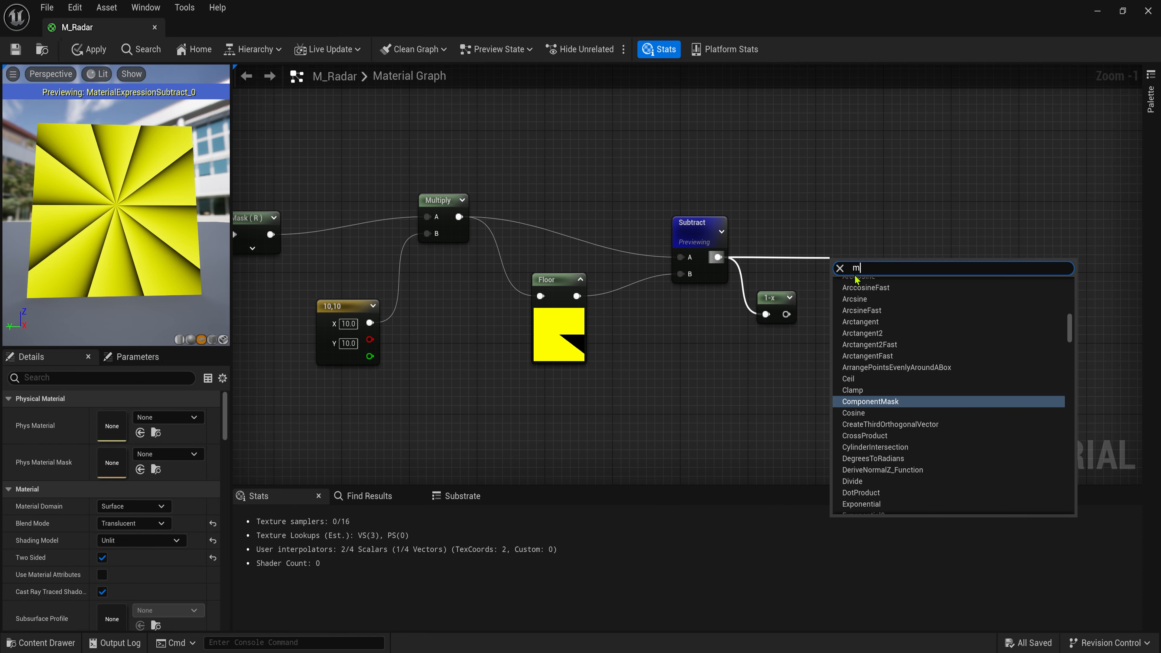
{"action": "key", "text": "BackSpace"}
{"action": "left_click", "coordinate": [851, 370]}
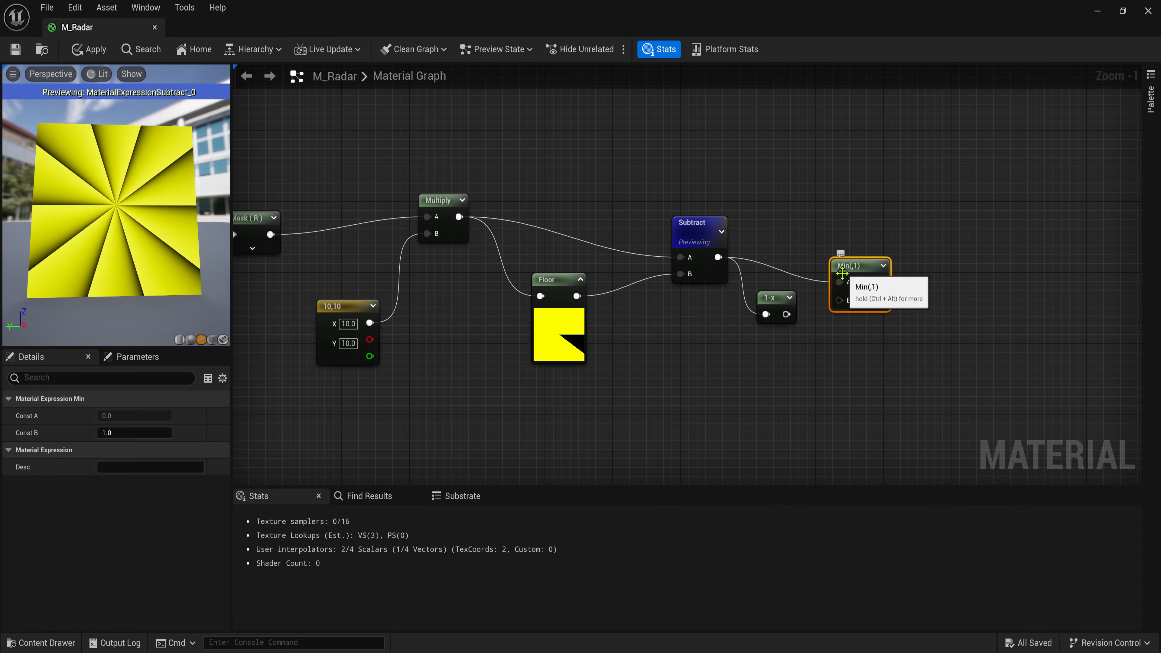
{"action": "left_click_drag", "start_coordinate": [786, 314], "coordinate": [886, 230]}
{"action": "right_click", "coordinate": [882, 228]}
{"action": "left_click", "coordinate": [907, 254]}
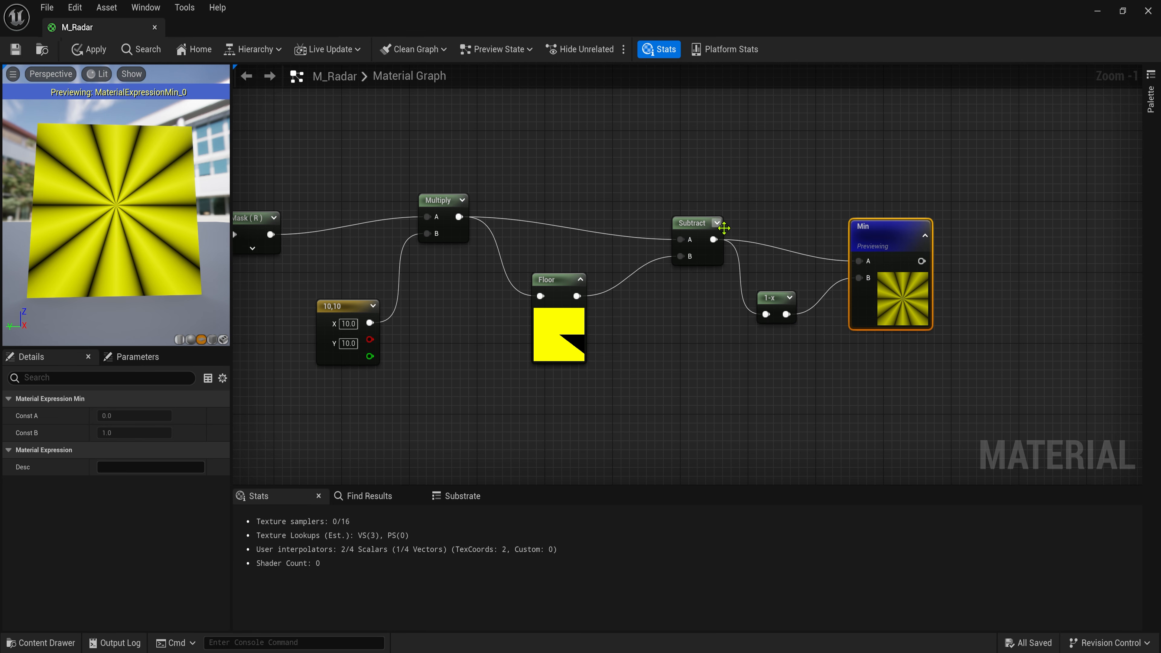
Step: Switch the ComponentMask before the 10,10 Multiply from the R channel to the G channel
{"action": "right_click_drag", "start_coordinate": [634, 195], "coordinate": [752, 197]}
{"action": "scroll", "coordinate": [752, 197], "scroll_direction": "down", "scroll_amount": 1}
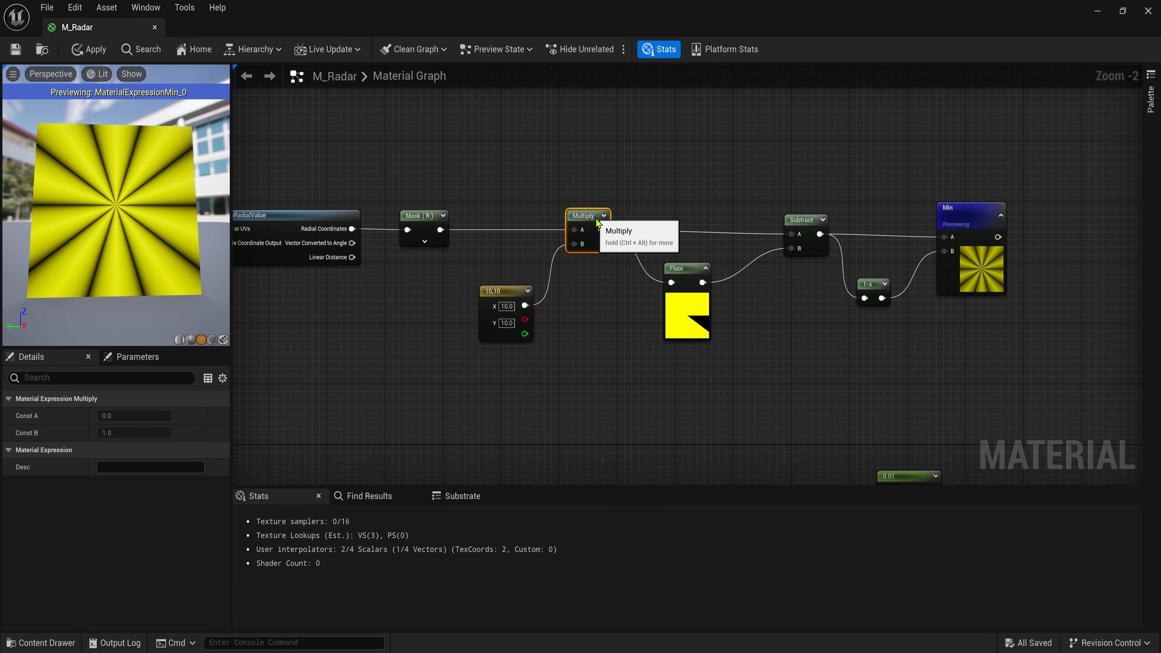
{"action": "left_click", "coordinate": [583, 215]}
{"action": "left_click", "coordinate": [432, 216]}
{"action": "left_click", "coordinate": [102, 416]}
{"action": "left_click", "coordinate": [102, 433]}
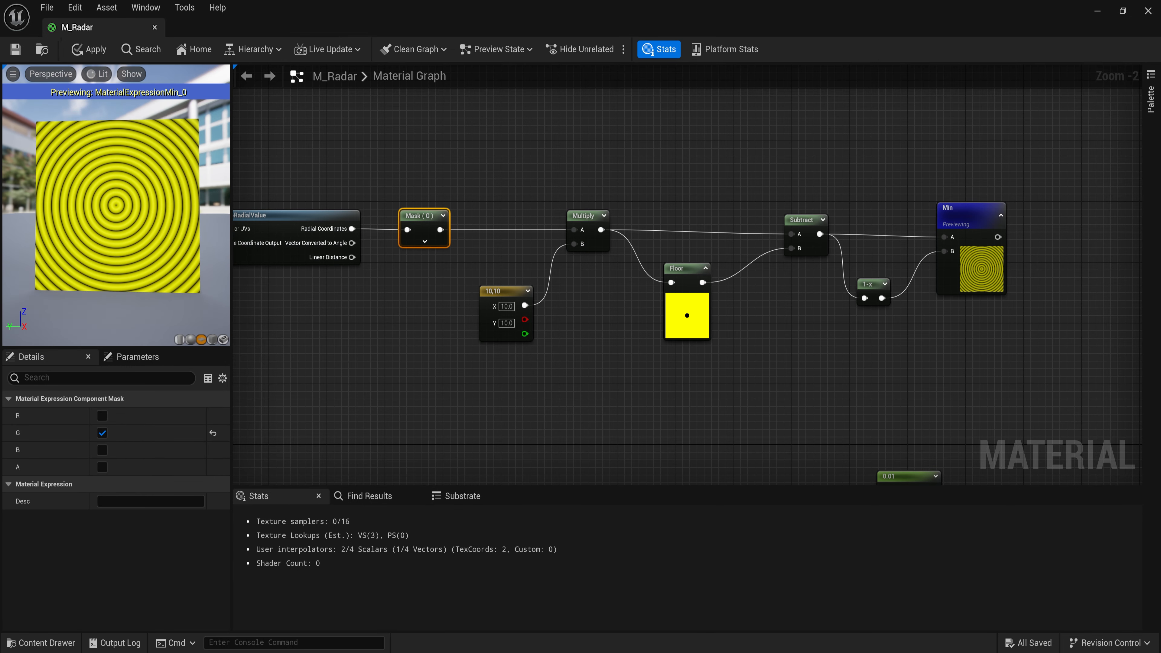
Step: Preview the Multiply, Floor, Subtract and Min nodes in turn to examine how each one shapes the pattern
{"action": "scroll", "coordinate": [732, 257], "scroll_direction": "up", "scroll_amount": 2}
{"action": "right_click", "coordinate": [538, 226]}
{"action": "left_click", "coordinate": [567, 249]}
{"action": "right_click", "coordinate": [669, 283]}
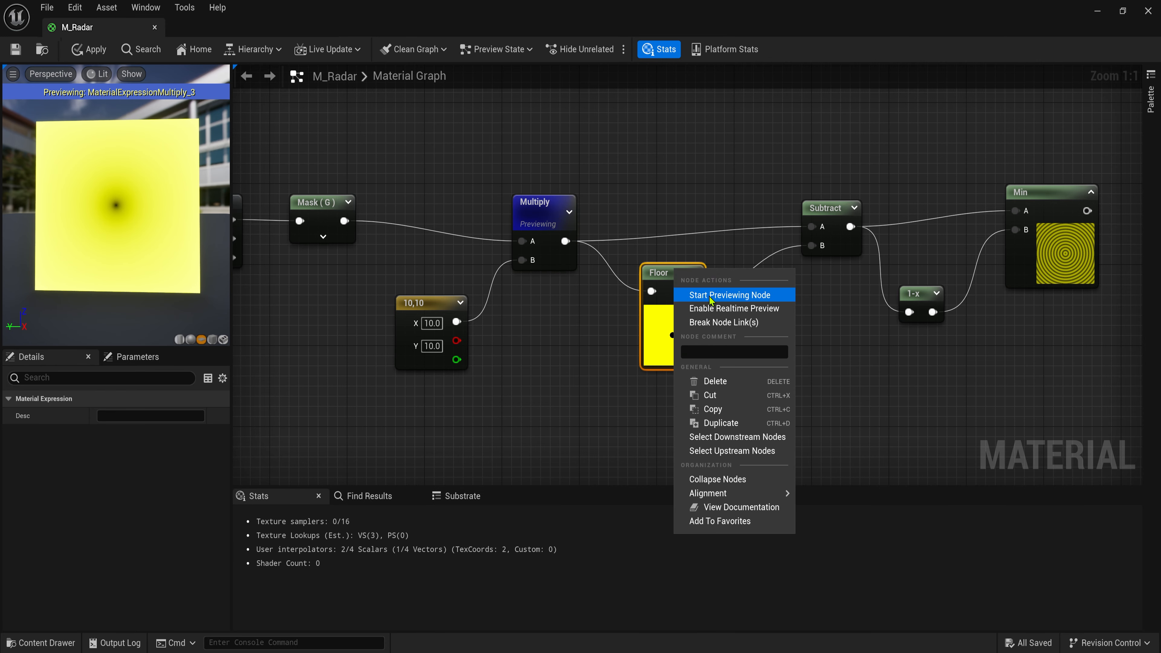
{"action": "left_click", "coordinate": [713, 295]}
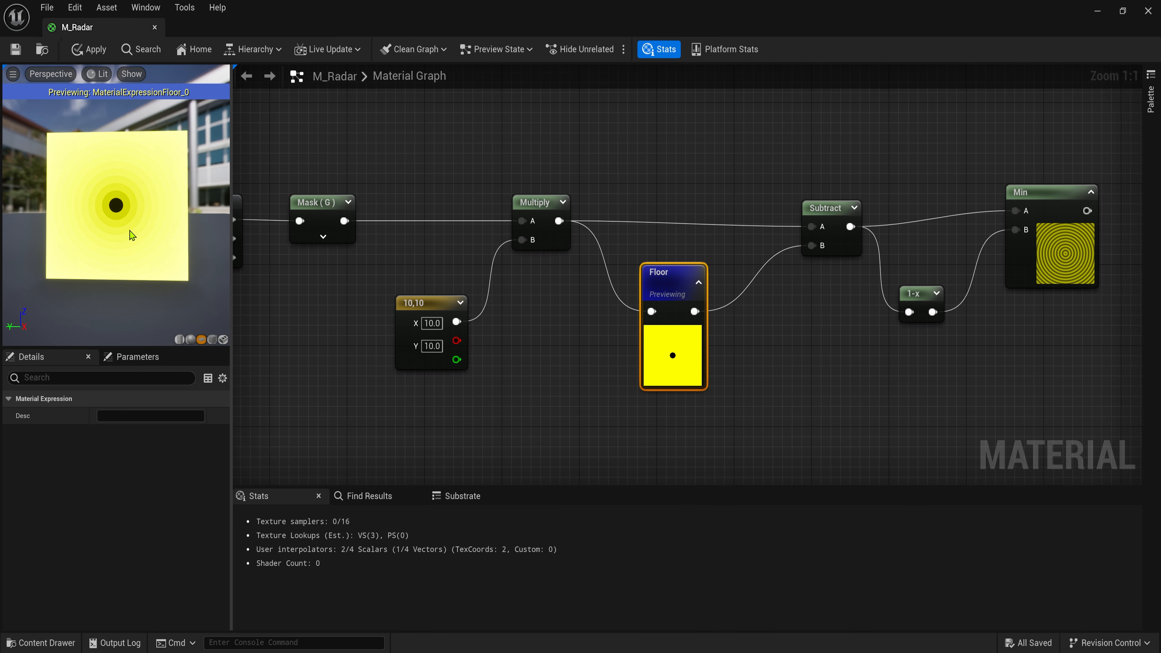
{"action": "right_click", "coordinate": [811, 204]}
{"action": "left_click", "coordinate": [855, 217]}
{"action": "right_click_drag", "start_coordinate": [905, 227], "coordinate": [791, 249]}
{"action": "left_click_drag", "start_coordinate": [932, 230], "coordinate": [931, 251]}
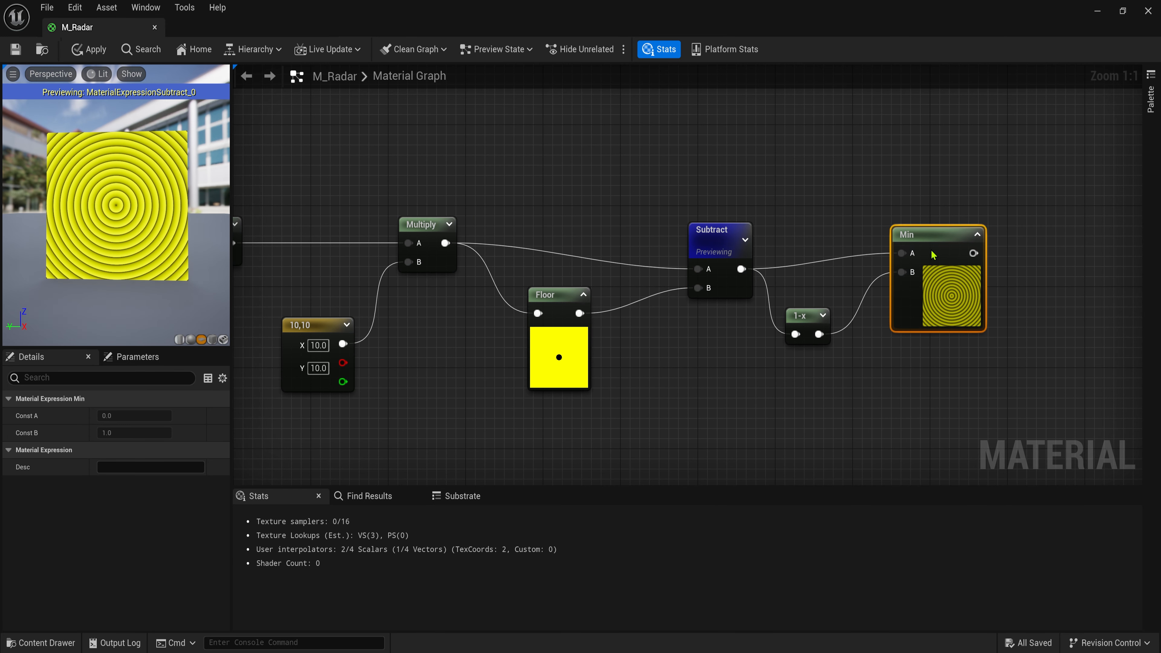
{"action": "right_click", "coordinate": [783, 240]}
{"action": "right_click_drag", "start_coordinate": [933, 254], "coordinate": [778, 211]}
{"action": "left_click", "coordinate": [809, 251]}
{"action": "mouse_move", "coordinate": [778, 212]}
{"action": "left_mouse_down"}
{"action": "mouse_move", "coordinate": [768, 190]}
{"action": "mouse_move", "coordinate": [768, 200]}
{"action": "left_mouse_up"}
Step: Add a Multiply node after the Min node with the Min output connected to its A input
{"action": "right_click_drag", "start_coordinate": [931, 196], "coordinate": [647, 199]}
{"action": "left_click", "coordinate": [647, 198]}
{"action": "left_click_drag", "start_coordinate": [464, 197], "coordinate": [617, 228]}
{"action": "left_click", "coordinate": [599, 209]}
{"action": "key", "text": "m"}
{"action": "left_click_drag", "start_coordinate": [626, 208], "coordinate": [642, 194]}
Step: Add a Constant2Vector with X and Y set to 2.0 and connect it to the new Multiply's B input
{"action": "key", "text": "2"}
{"action": "left_click", "coordinate": [517, 329]}
{"action": "left_click_drag", "start_coordinate": [572, 353], "coordinate": [633, 238]}
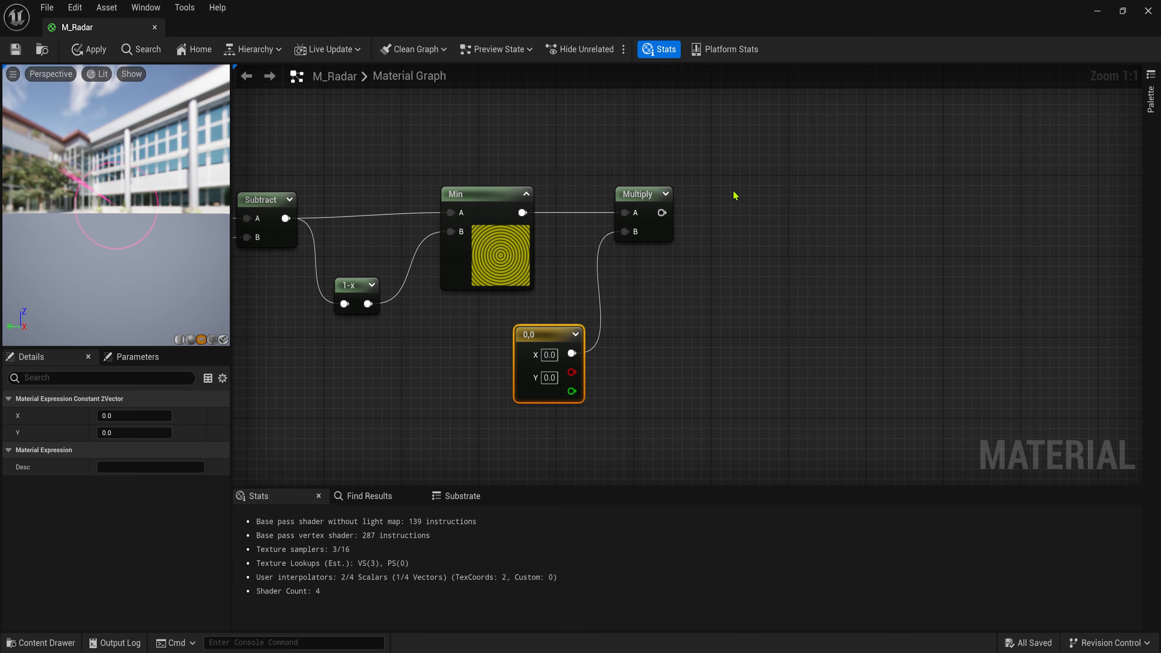
{"action": "left_click", "coordinate": [549, 355]}
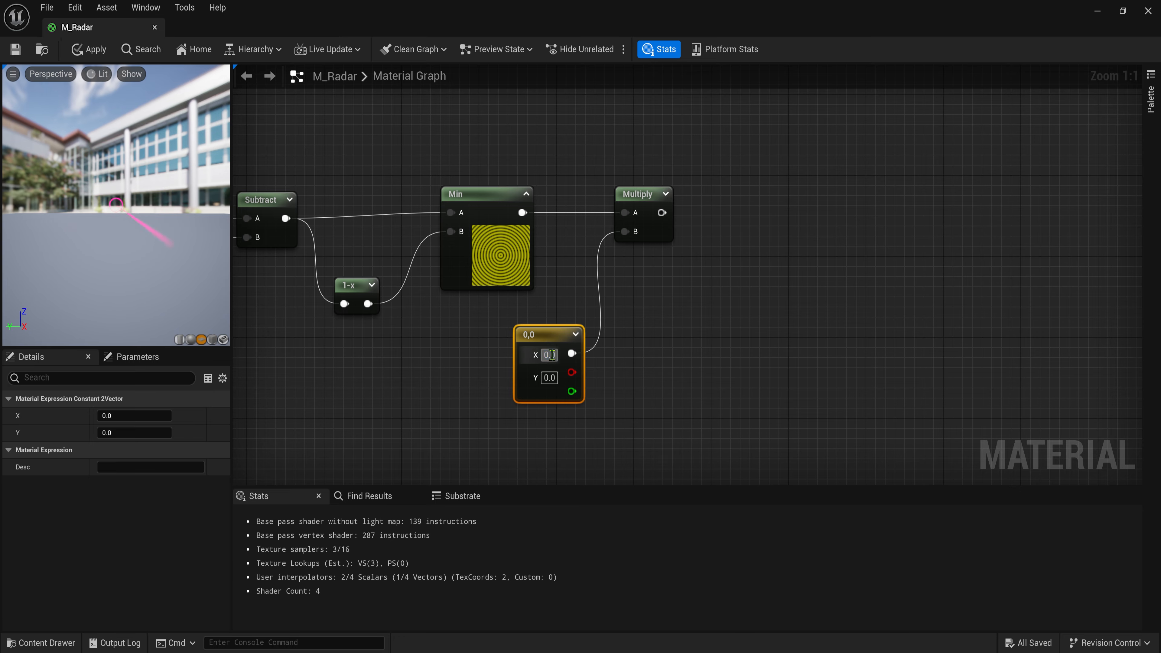
{"action": "type", "text": "2"}
{"action": "key", "text": "Tab"}
{"action": "type", "text": "2"}
{"action": "left_click", "coordinate": [639, 334]}
Step: Add a SmoothStep with Min 0.8, connect the last Multiply's output to its Value input, and preview it
{"action": "right_click_drag", "start_coordinate": [726, 222], "coordinate": [622, 303]}
{"action": "type", "text": "sm"}
{"action": "left_click_drag", "start_coordinate": [558, 293], "coordinate": [692, 216]}
{"action": "key", "text": "Return"}
{"action": "key", "text": "space"}
{"action": "type", "text": "0.8"}
{"action": "key", "text": "Tab"}
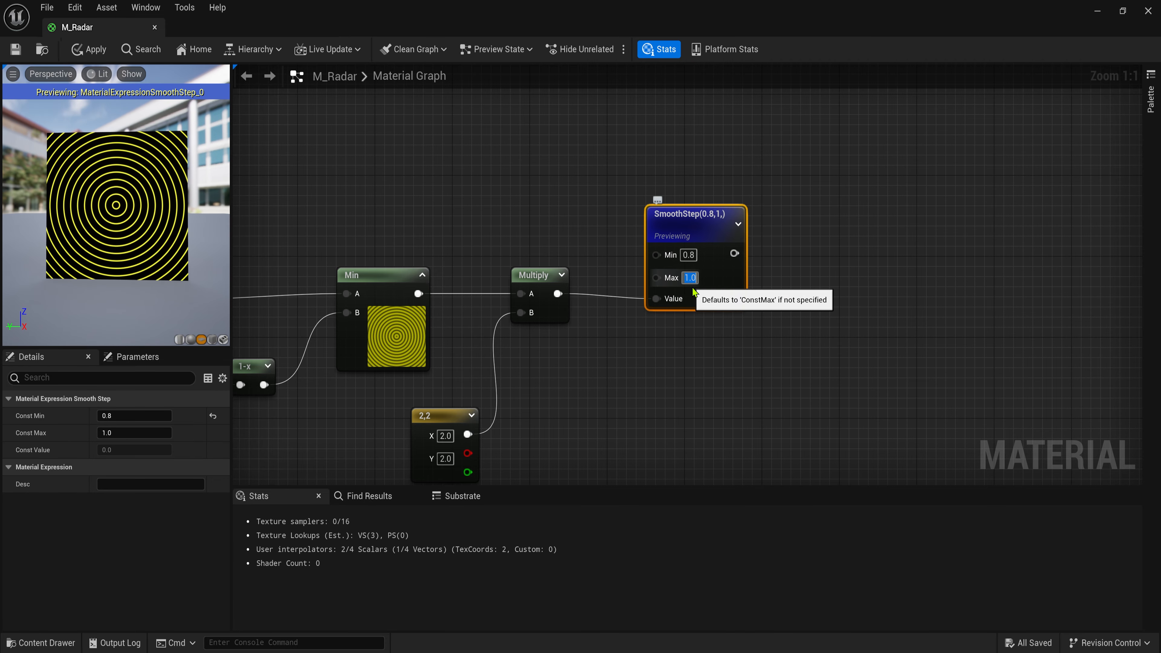
{"action": "left_click", "coordinate": [574, 375]}
{"action": "right_click_drag", "start_coordinate": [474, 405], "coordinate": [514, 317]}
{"action": "scroll", "coordinate": [183, 206], "scroll_direction": "up", "scroll_amount": 5}
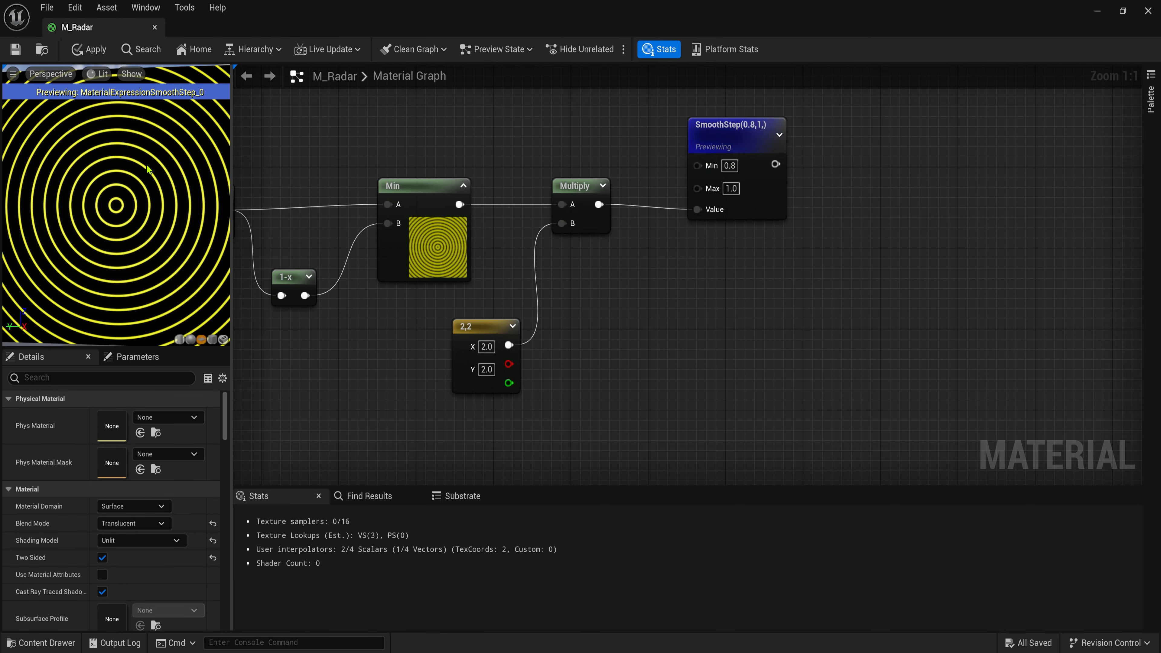
{"action": "scroll", "coordinate": [183, 206], "scroll_direction": "down", "scroll_amount": 5}
Step: Enable both the R and G channels on the ComponentMask after VectorToRadialValue
{"action": "right_click_drag", "start_coordinate": [351, 256], "coordinate": [703, 188]}
{"action": "left_click", "coordinate": [486, 206]}
{"action": "left_click", "coordinate": [102, 433]}
{"action": "right_click_drag", "start_coordinate": [1138, 161], "coordinate": [363, 173]}
{"action": "scroll", "coordinate": [116, 204], "scroll_direction": "up", "scroll_amount": 5}
{"action": "left_click_drag", "start_coordinate": [116, 204], "coordinate": [84, 169]}
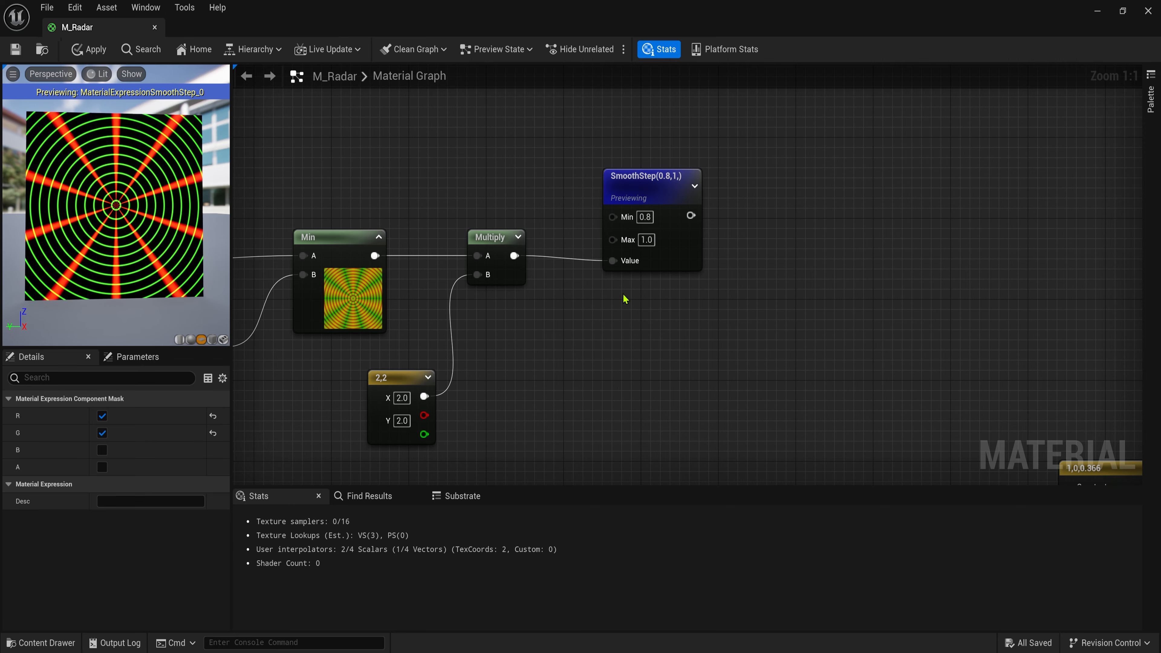
Step: Try a Y value of 3.0 on the Constant2Vector feeding the last Multiply and restore it to 2.0
{"action": "type", "text": "3"}
{"action": "key", "text": "Return"}
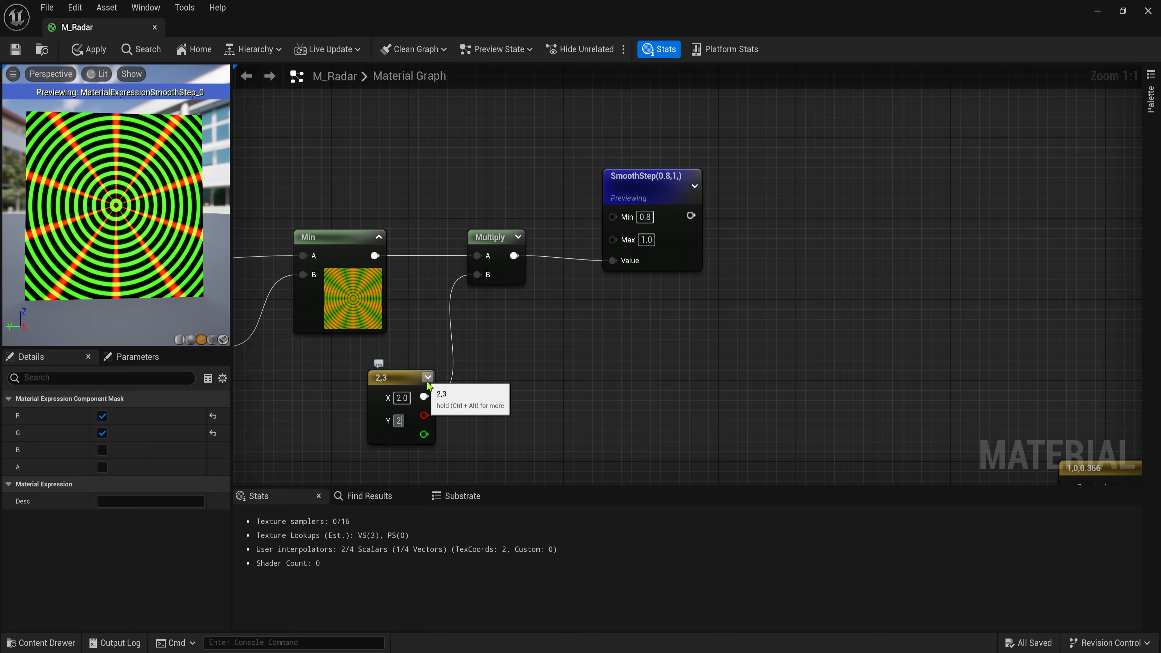
{"action": "type", "text": "2"}
{"action": "key", "text": "Return"}
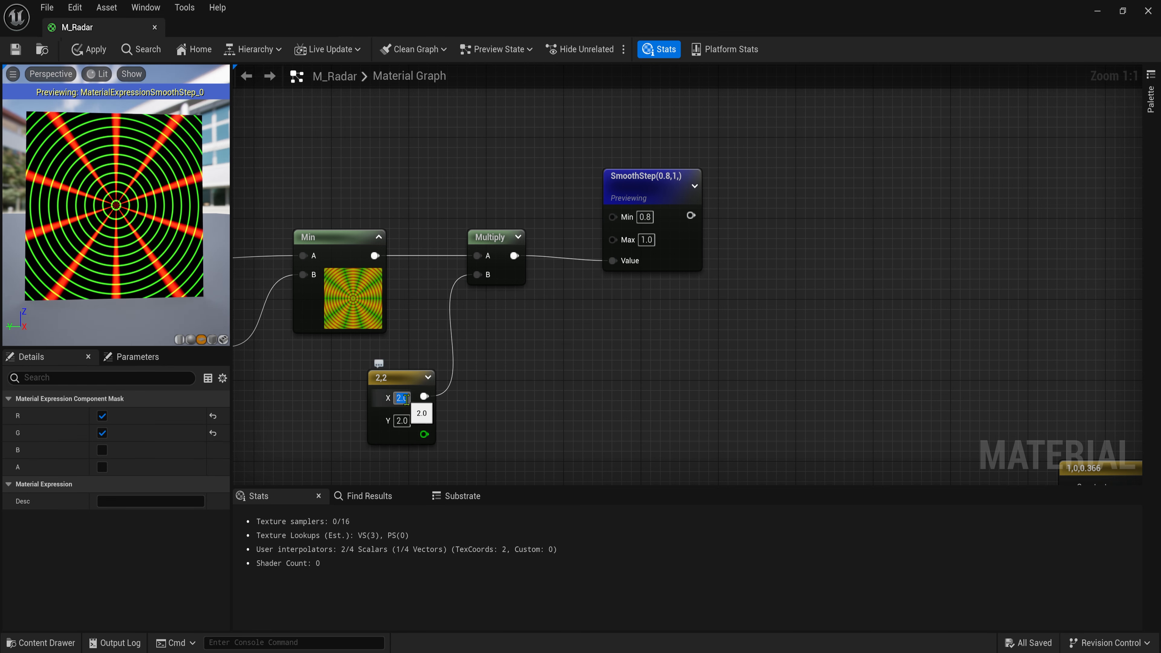
Step: Try an X value of 3.0 on the Constant2Vector feeding the last Multiply and undo it
{"action": "type", "text": "3"}
{"action": "key", "text": "Tab"}
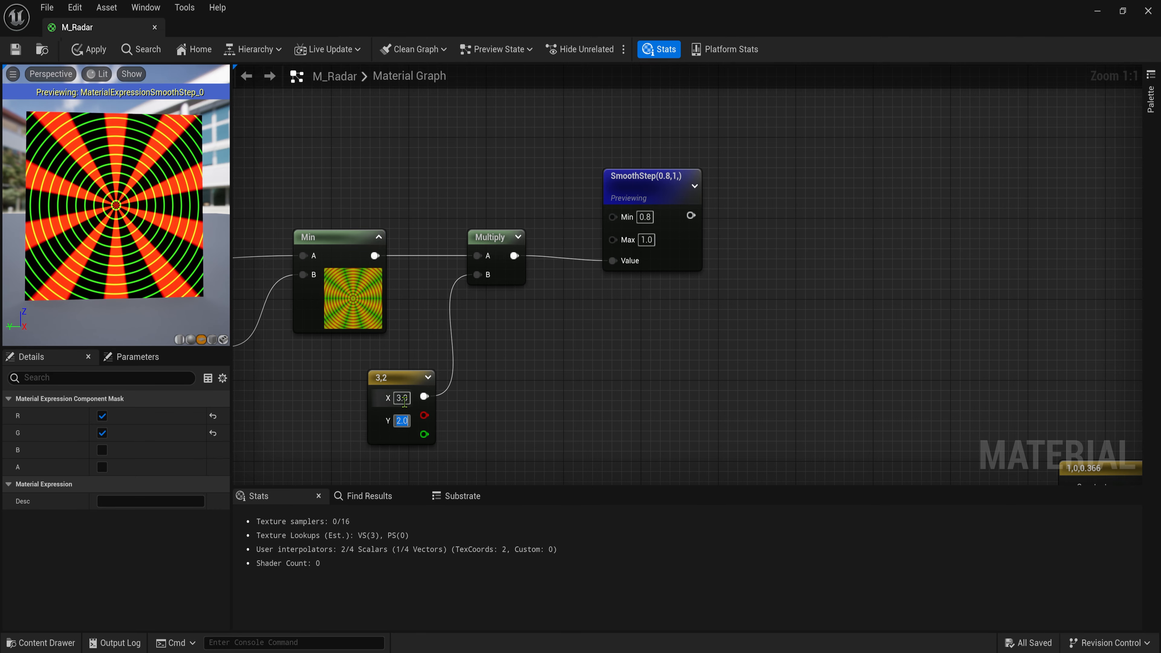
{"action": "key", "text": "ctrl+z"}
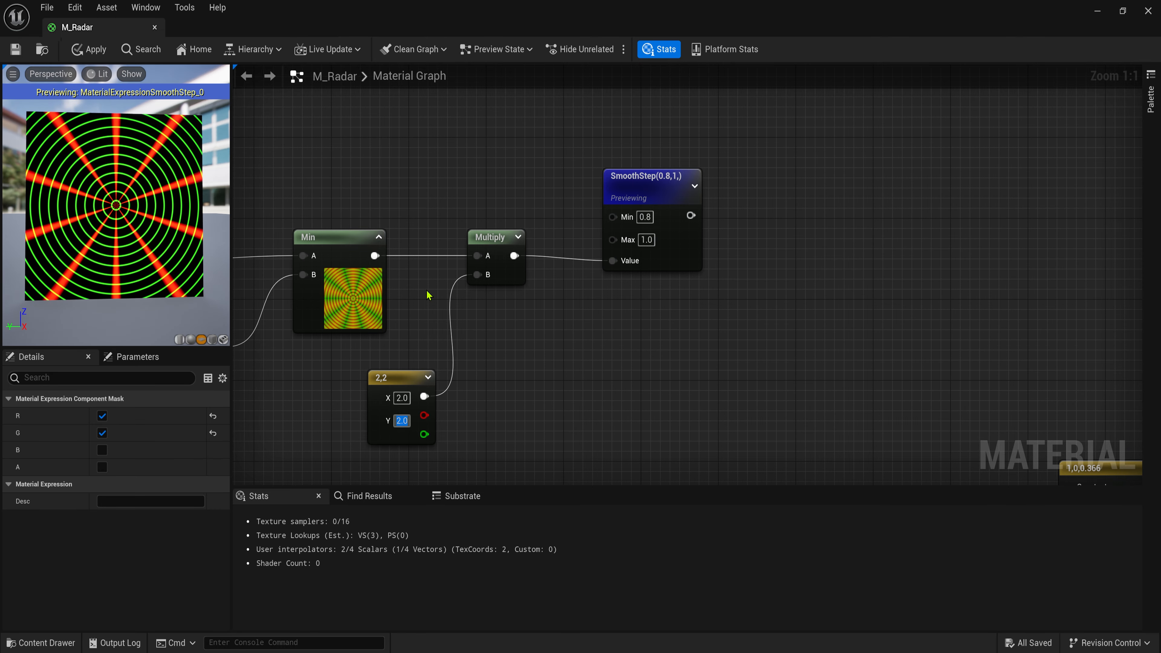
{"action": "left_click", "coordinate": [662, 298]}
Step: Add a ComponentMask after the SmoothStep, duplicate it, and feed both masks from the SmoothStep output
{"action": "right_click_drag", "start_coordinate": [771, 285], "coordinate": [624, 298]}
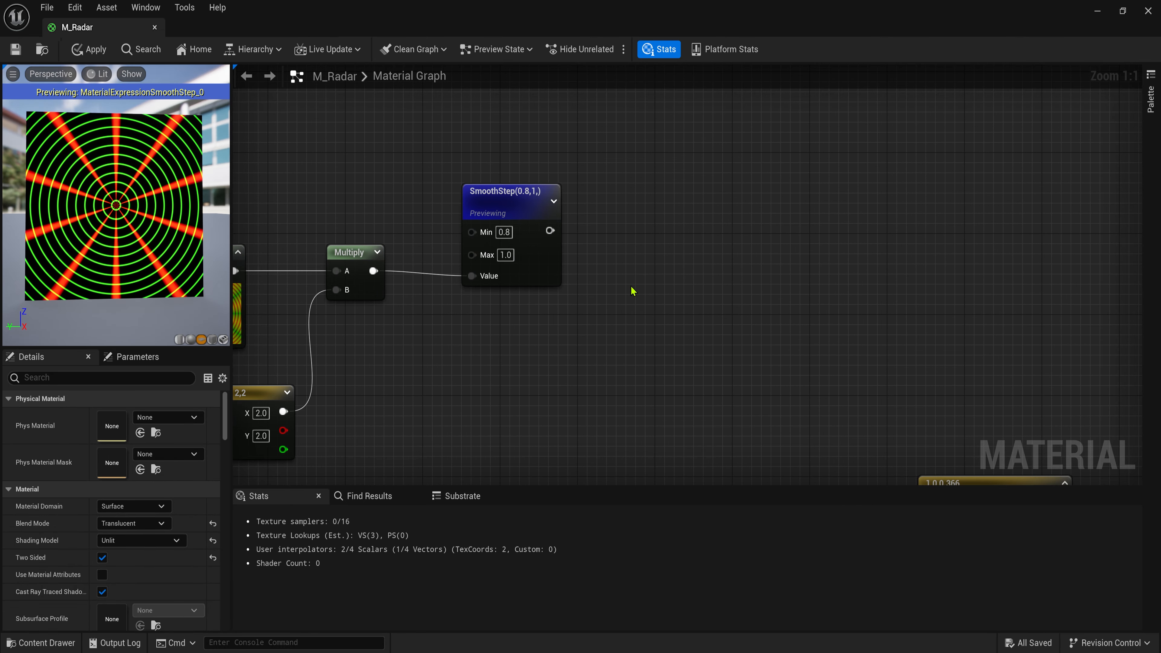
{"action": "right_click_drag", "start_coordinate": [715, 232], "coordinate": [546, 215]}
{"action": "right_click_drag", "start_coordinate": [441, 171], "coordinate": [501, 153]}
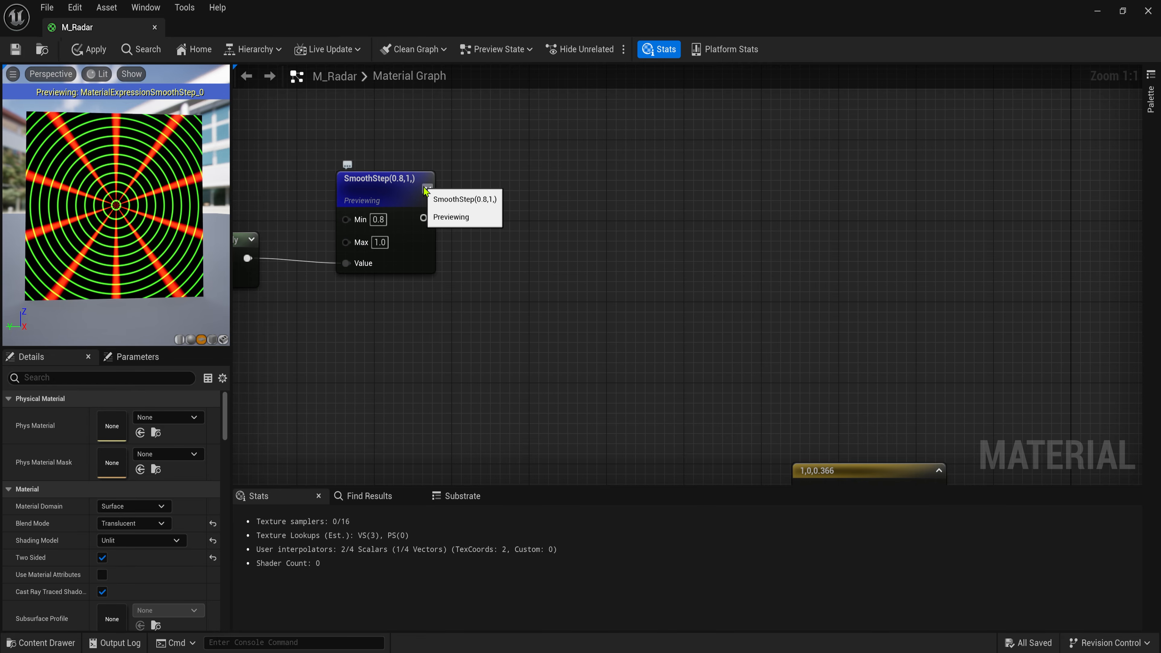
{"action": "right_click_drag", "start_coordinate": [580, 176], "coordinate": [564, 212]}
{"action": "left_click_drag", "start_coordinate": [405, 252], "coordinate": [561, 304]}
{"action": "type", "text": "comp"}
{"action": "key", "text": "Return"}
{"action": "key", "text": "ctrl+d"}
{"action": "left_click", "coordinate": [575, 240]}
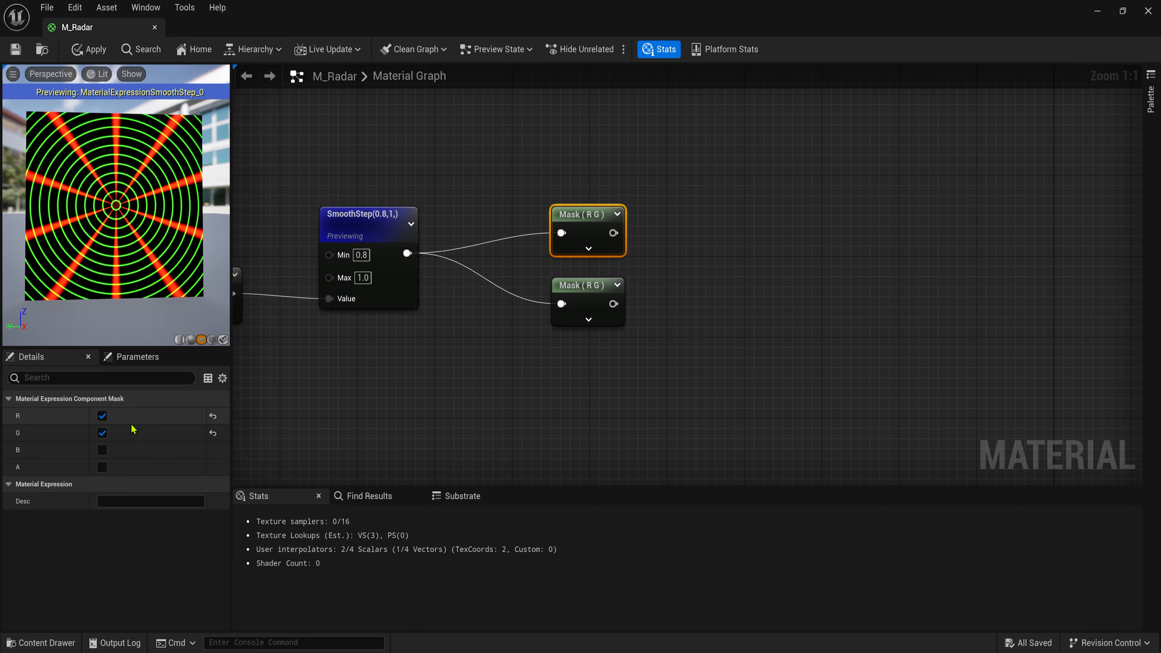
Step: Limit the upper of the two new ComponentMasks to the R channel and place it higher with its node preview expanded
{"action": "left_click", "coordinate": [101, 433]}
{"action": "left_click", "coordinate": [610, 214]}
{"action": "left_click_drag", "start_coordinate": [596, 221], "coordinate": [606, 140]}
{"action": "left_click", "coordinate": [640, 160]}
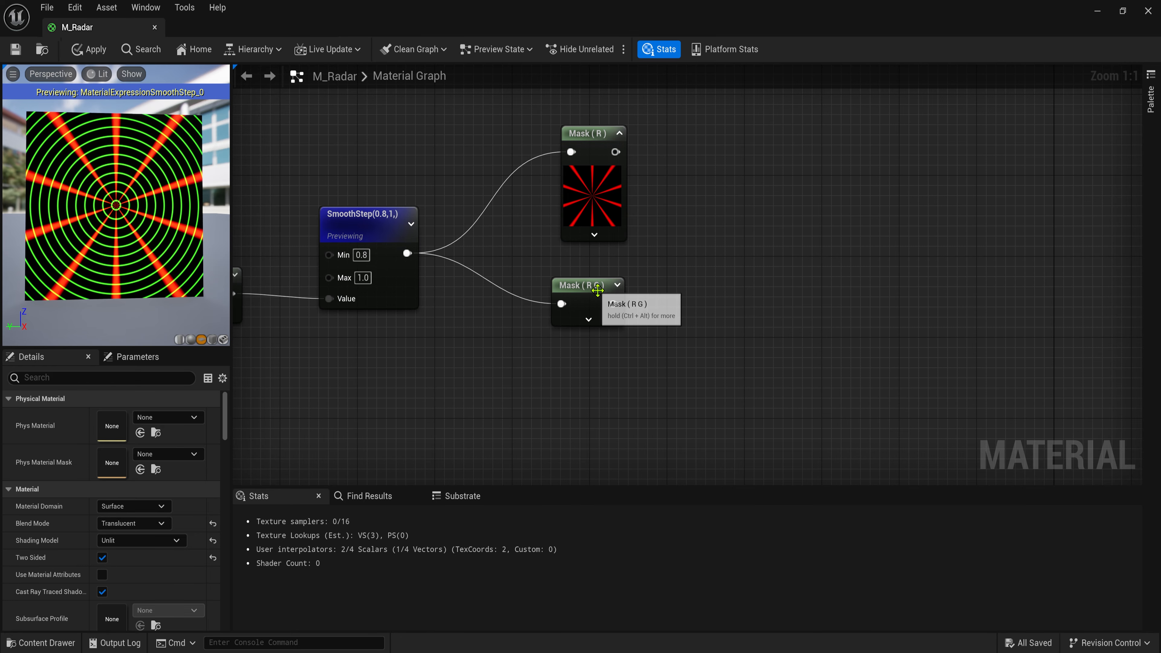
Step: Limit the lower ComponentMask to the G channel and expand its node preview
{"action": "left_click", "coordinate": [593, 287]}
{"action": "left_click", "coordinate": [102, 416]}
{"action": "left_click", "coordinate": [589, 319]}
{"action": "left_click", "coordinate": [692, 221]}
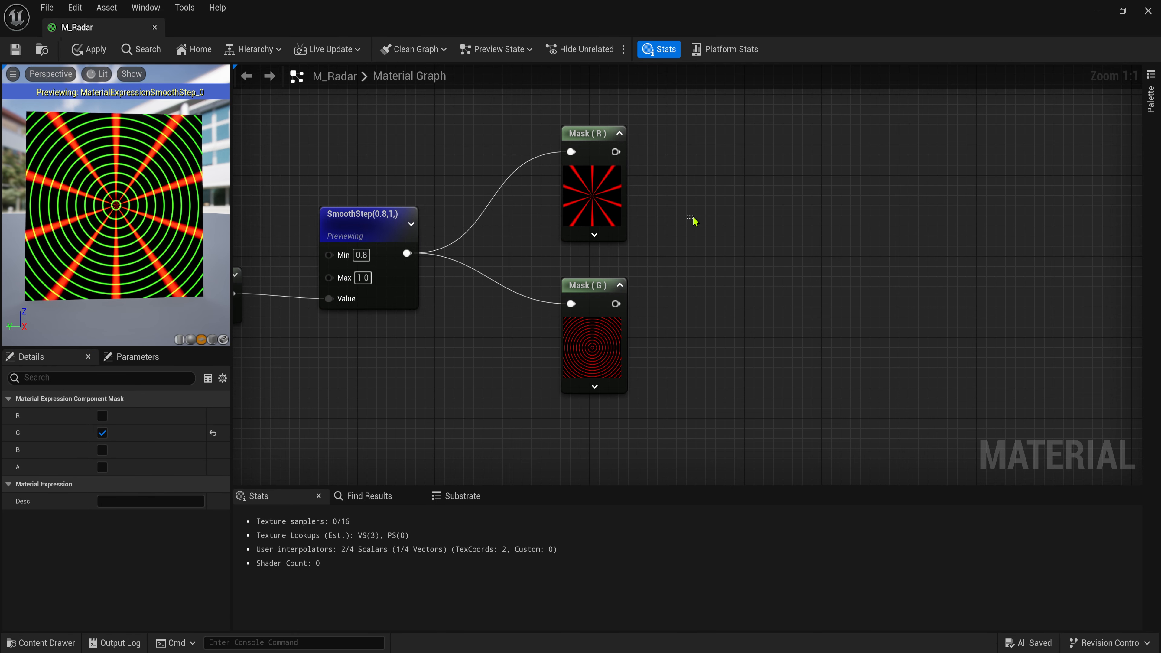
Step: Add a Max node with the R mask in A and the G mask in B, and preview it
{"action": "right_click_drag", "start_coordinate": [692, 221], "coordinate": [593, 233]}
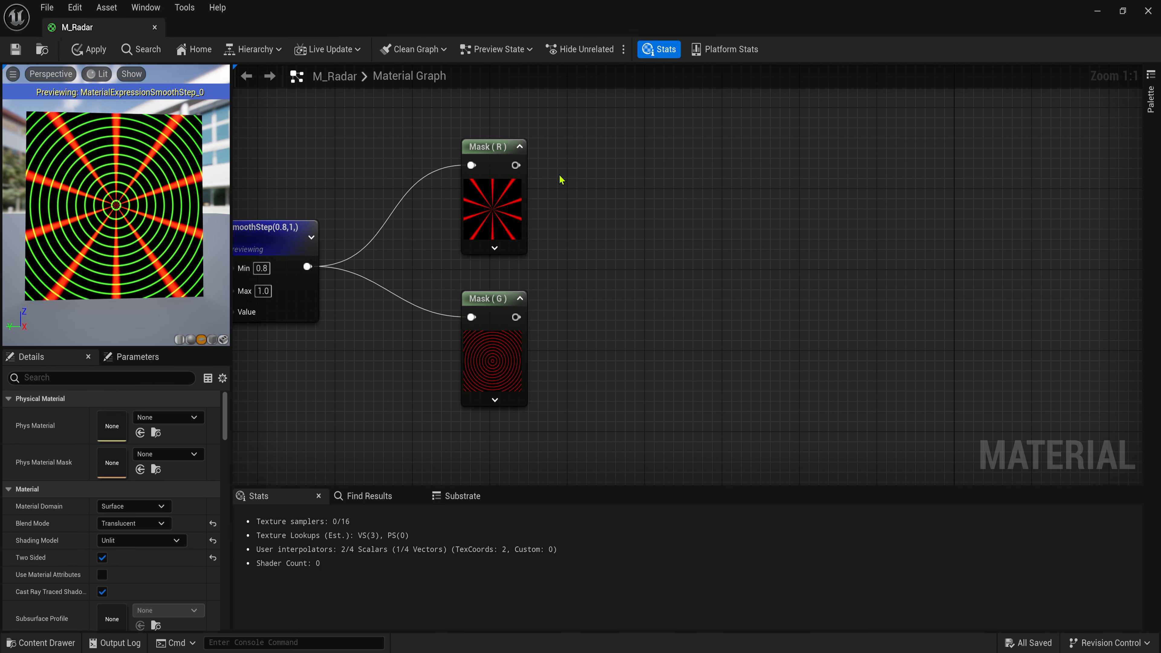
{"action": "left_click_drag", "start_coordinate": [516, 165], "coordinate": [608, 214]}
{"action": "type", "text": "max"}
{"action": "left_click", "coordinate": [629, 247]}
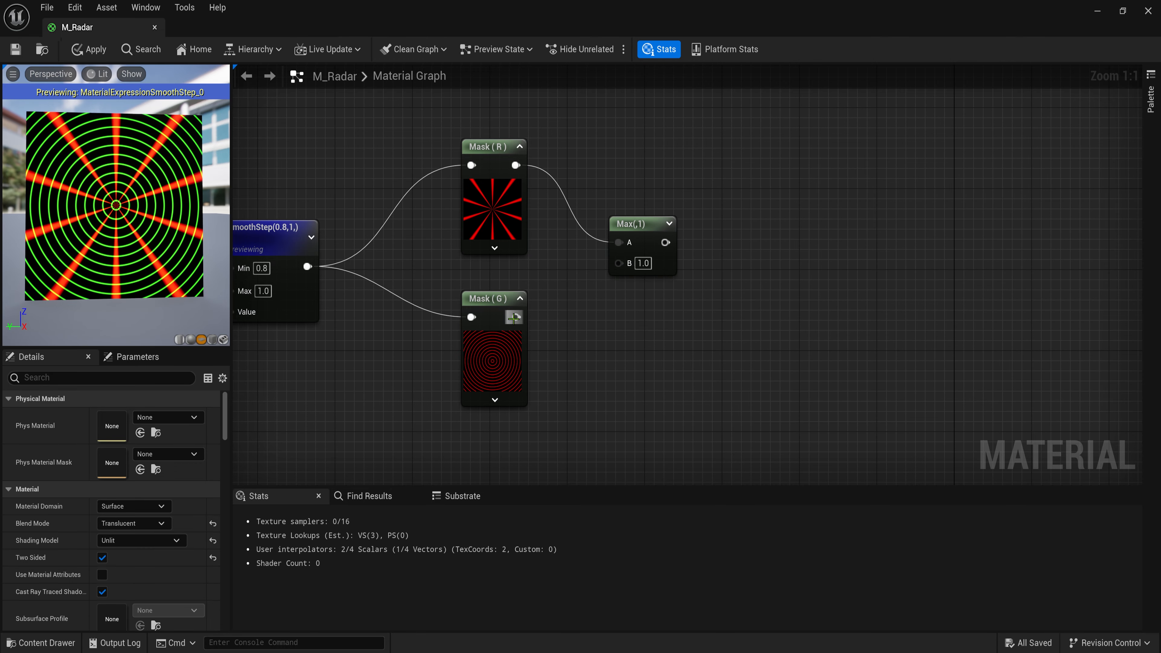
{"action": "left_click_drag", "start_coordinate": [515, 317], "coordinate": [619, 261]}
{"action": "right_click", "coordinate": [648, 223]}
{"action": "left_click", "coordinate": [686, 234]}
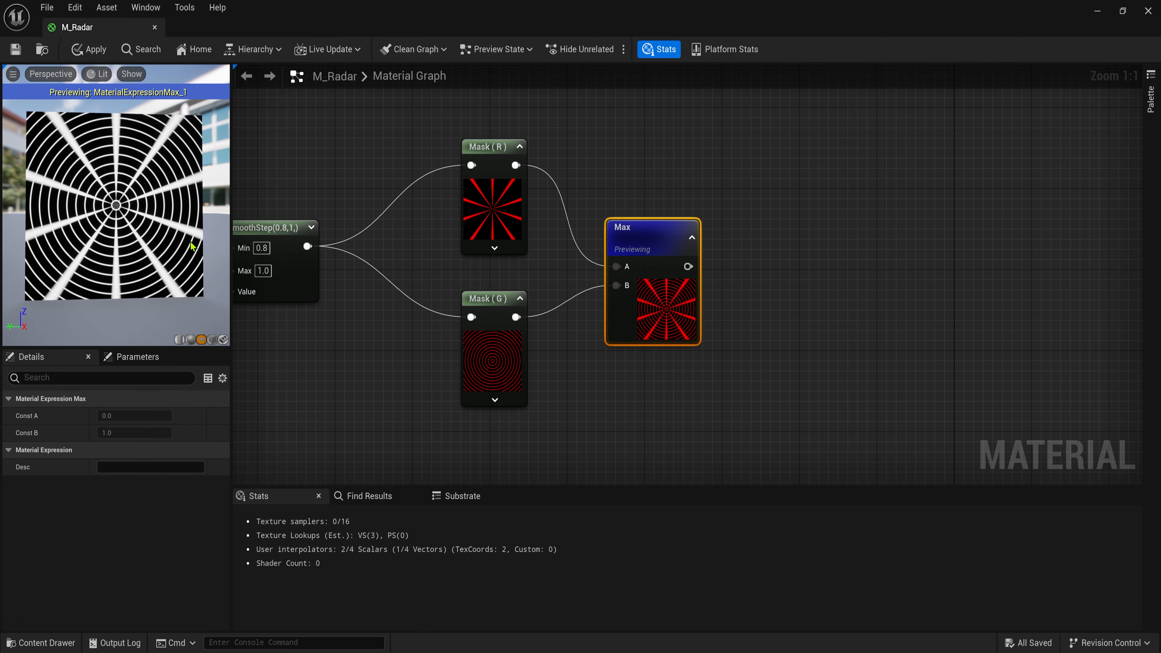
{"action": "left_click_drag", "start_coordinate": [116, 205], "coordinate": [137, 219]}
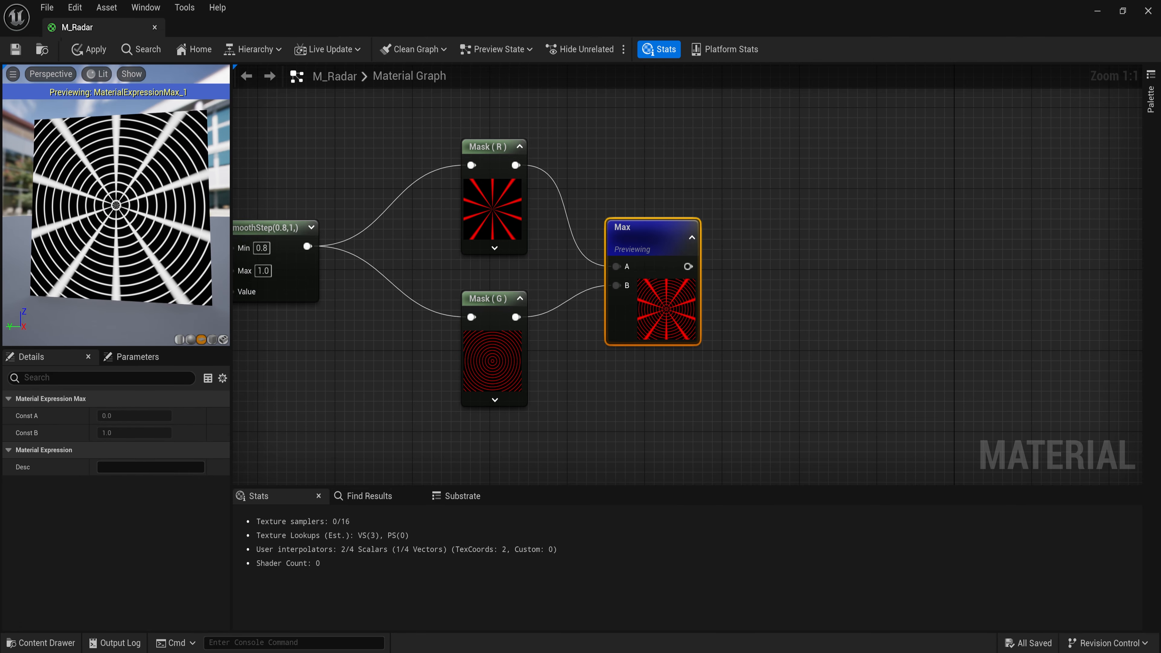
Step: Stop the node preview and add another Max taking the grid Max in A and the scan-line-and-ring Max in B
{"action": "right_click_drag", "start_coordinate": [883, 448], "coordinate": [735, 301]}
{"action": "scroll", "coordinate": [736, 301], "scroll_direction": "down", "scroll_amount": 2}
{"action": "right_click_drag", "start_coordinate": [668, 475], "coordinate": [645, 184]}
{"action": "scroll", "coordinate": [645, 184], "scroll_direction": "down", "scroll_amount": 1}
{"action": "scroll", "coordinate": [646, 184], "scroll_direction": "down", "scroll_amount": 1}
{"action": "right_click_drag", "start_coordinate": [352, 345], "coordinate": [387, 313]}
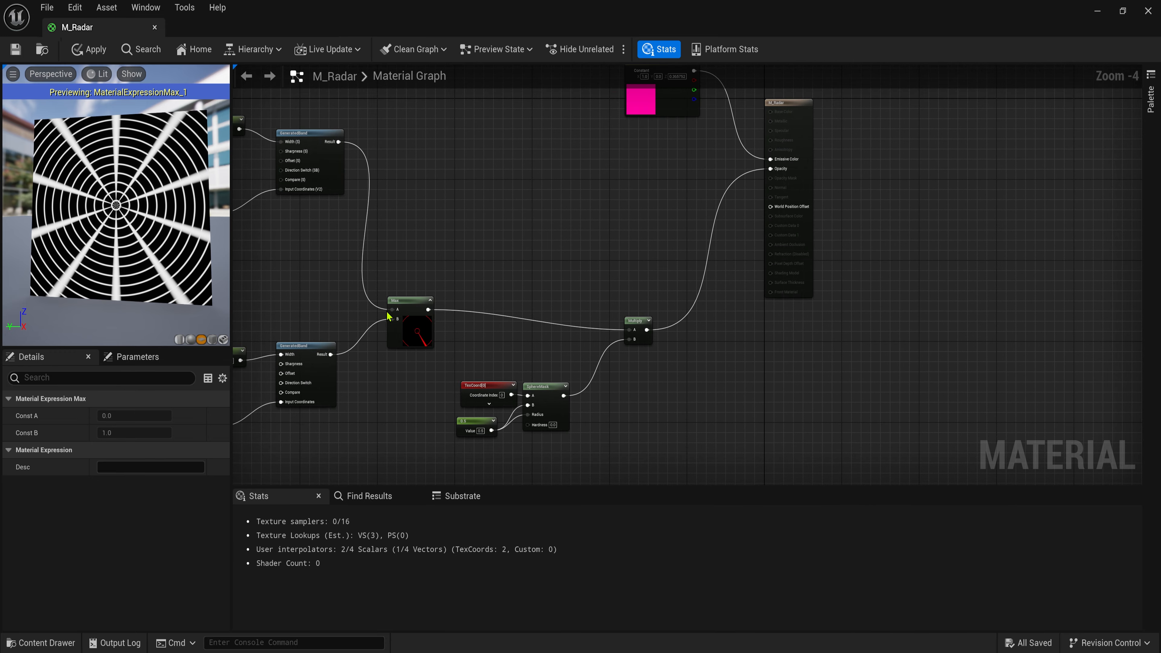
{"action": "right_click_drag", "start_coordinate": [536, 80], "coordinate": [513, 244]}
{"action": "left_click", "coordinate": [514, 243]}
{"action": "left_click_drag", "start_coordinate": [393, 417], "coordinate": [543, 302]}
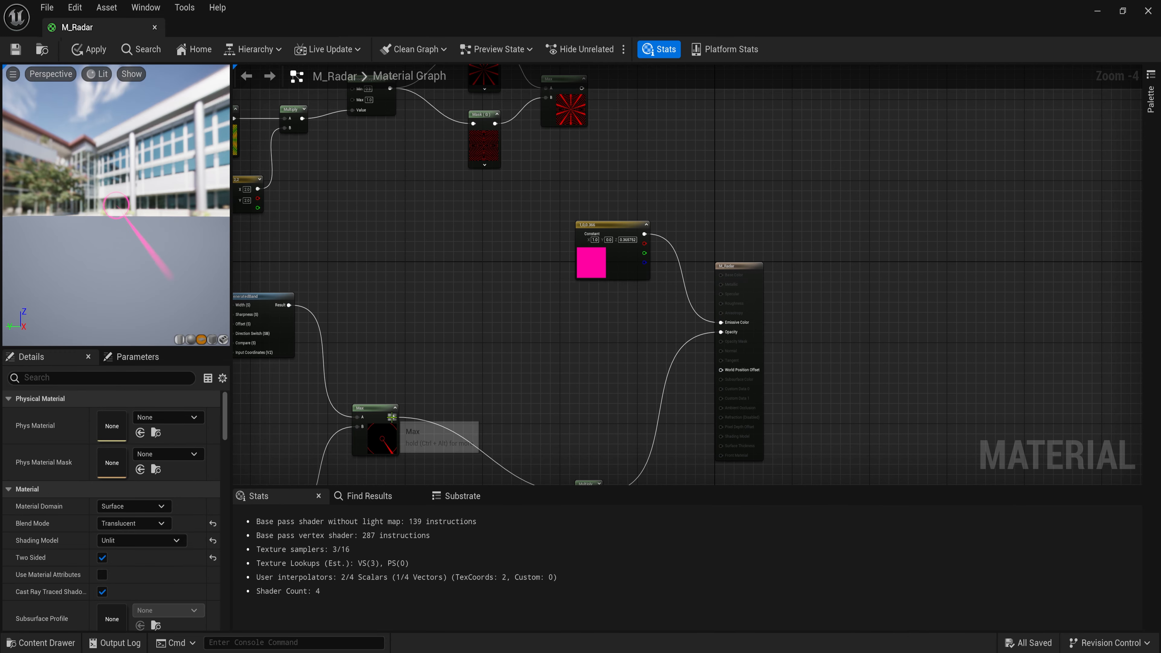
{"action": "type", "text": "max"}
{"action": "key", "text": "Return"}
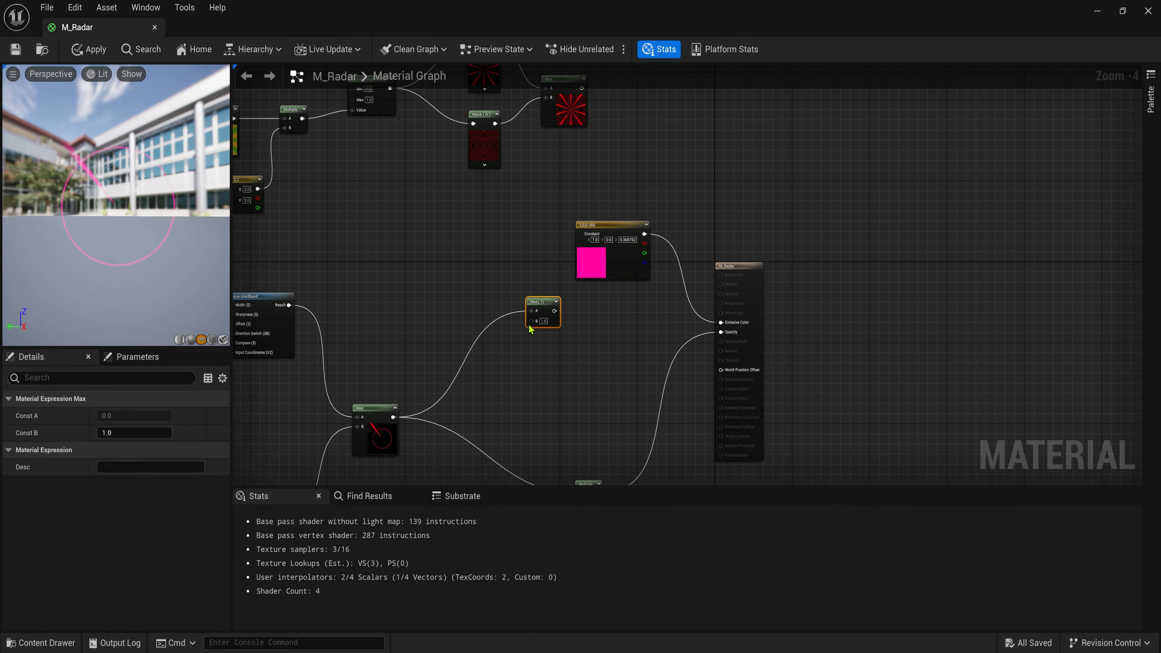
{"action": "left_click_drag", "start_coordinate": [393, 418], "coordinate": [393, 417]}
{"action": "left_click_drag", "start_coordinate": [531, 311], "coordinate": [582, 88]}
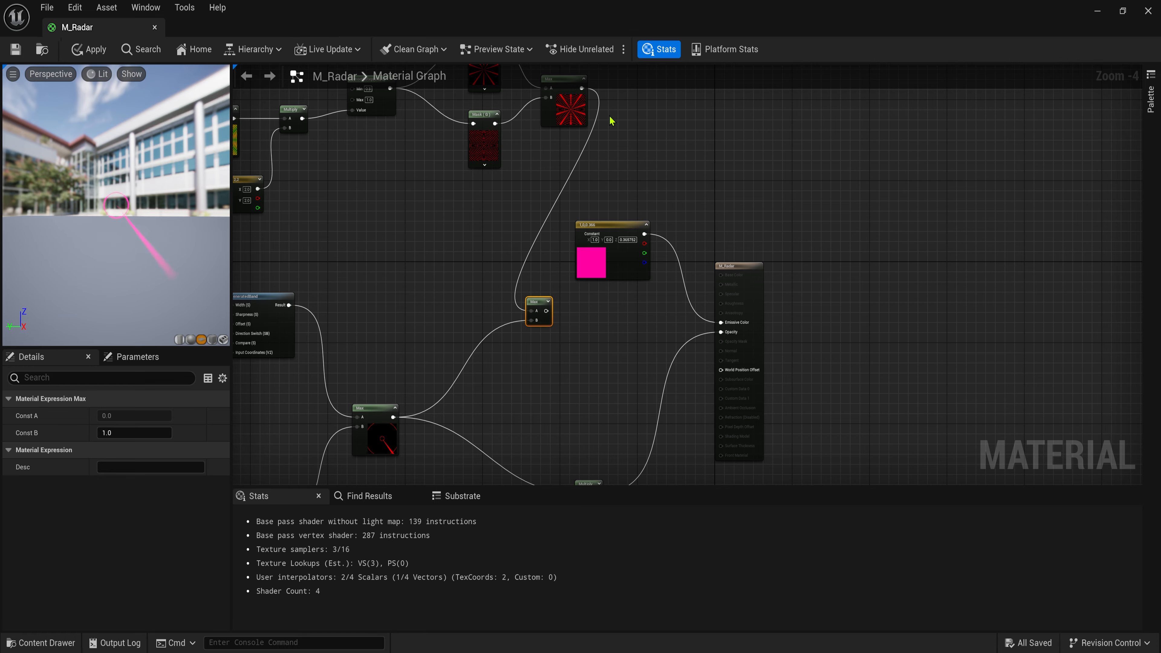
Step: Expand the new combined Max and preview its output in the viewport
{"action": "left_click", "coordinate": [548, 302]}
{"action": "right_click", "coordinate": [540, 303]}
{"action": "left_click", "coordinate": [563, 322]}
{"action": "scroll", "coordinate": [151, 215], "scroll_direction": "down", "scroll_amount": 3}
{"action": "left_click_drag", "start_coordinate": [151, 215], "coordinate": [117, 201]}
{"action": "left_click", "coordinate": [666, 345]}
{"action": "right_click_drag", "start_coordinate": [666, 345], "coordinate": [655, 251]}
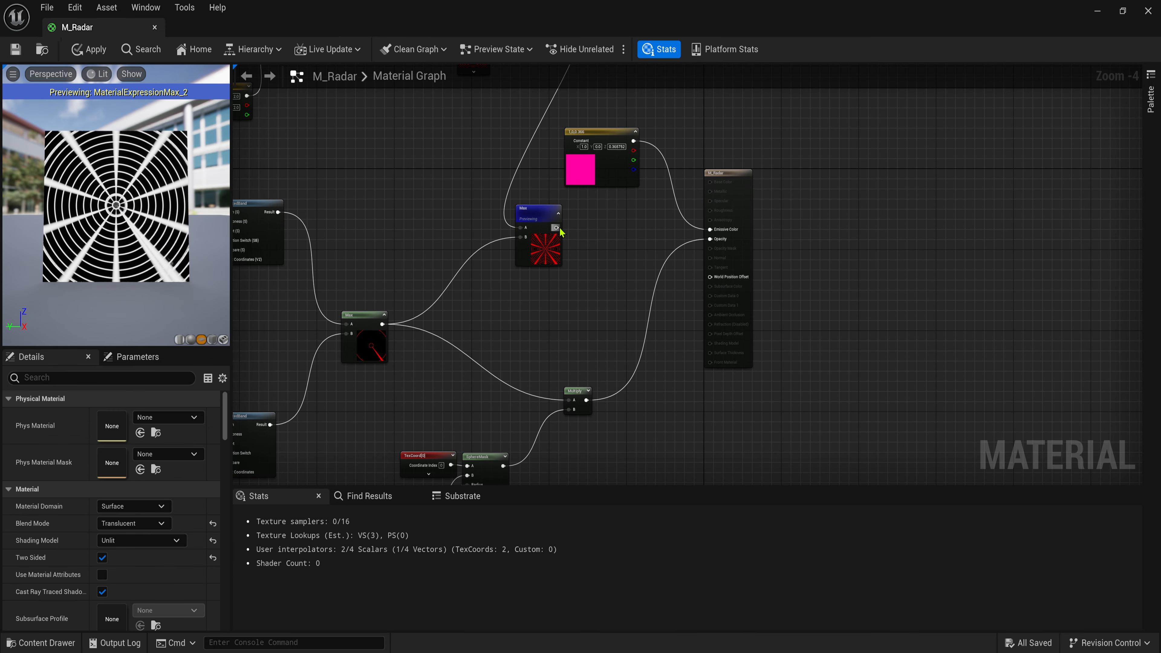
Step: Connect the combined Max to input A of the Multiply that feeds Opacity, and stop previewing the Max
{"action": "left_click_drag", "start_coordinate": [557, 227], "coordinate": [569, 400]}
{"action": "right_click", "coordinate": [555, 213]}
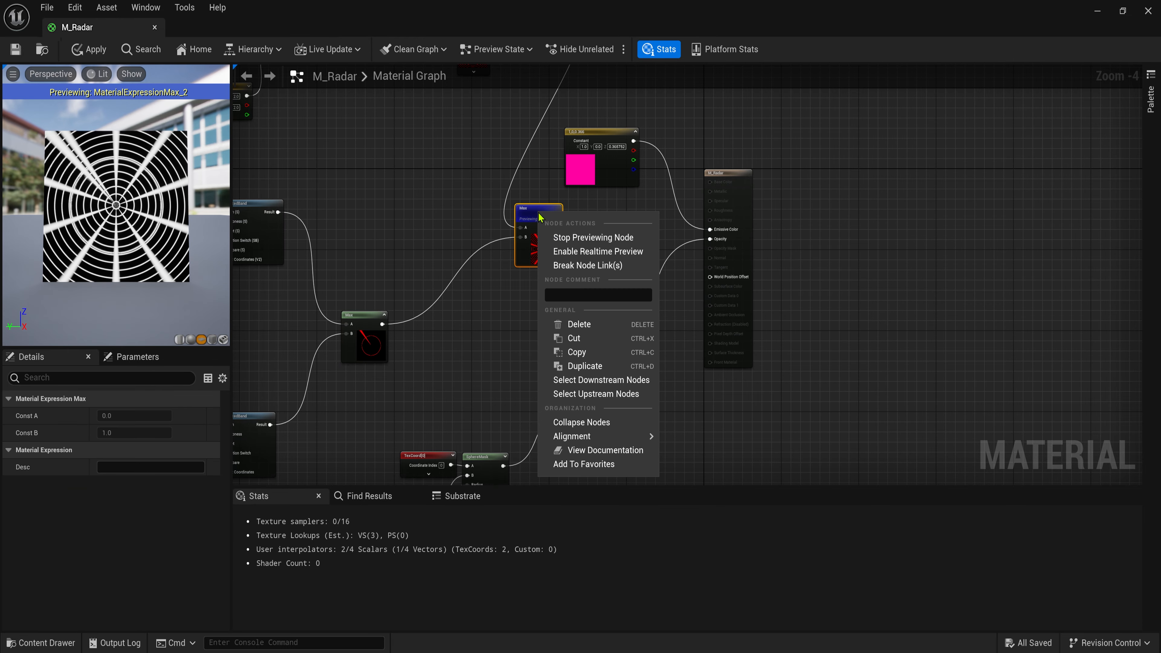
{"action": "left_click", "coordinate": [594, 231]}
{"action": "left_click_drag", "start_coordinate": [120, 197], "coordinate": [111, 187]}
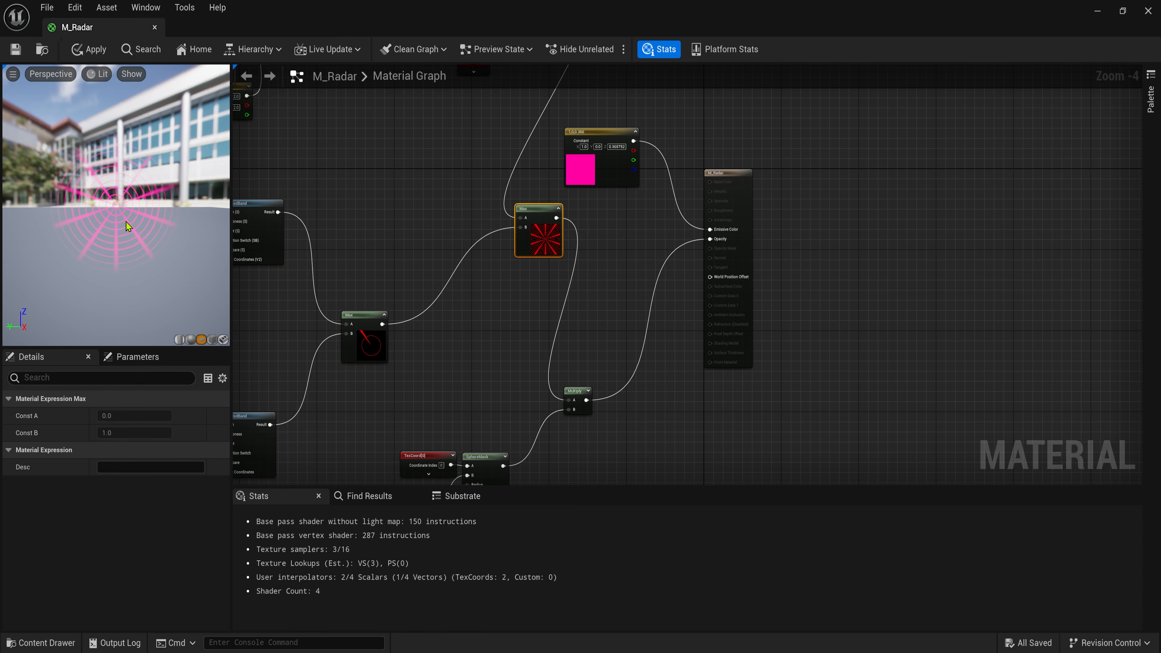
Step: Delete the pink Constant3Vector that feeds Emissive Color
{"action": "right_click_drag", "start_coordinate": [517, 179], "coordinate": [710, 175]}
{"action": "scroll", "coordinate": [522, 282], "scroll_direction": "down", "scroll_amount": 2}
{"action": "left_click", "coordinate": [552, 273]}
{"action": "scroll", "coordinate": [552, 274], "scroll_direction": "up", "scroll_amount": 2}
{"action": "key", "text": "Delete"}
Step: Add a Lerp beside the scan line's GeneratedBand, feed its Alpha from the band's Result, and place it higher
{"action": "right_click_drag", "start_coordinate": [397, 352], "coordinate": [554, 296]}
{"action": "scroll", "coordinate": [568, 285], "scroll_direction": "up", "scroll_amount": 1}
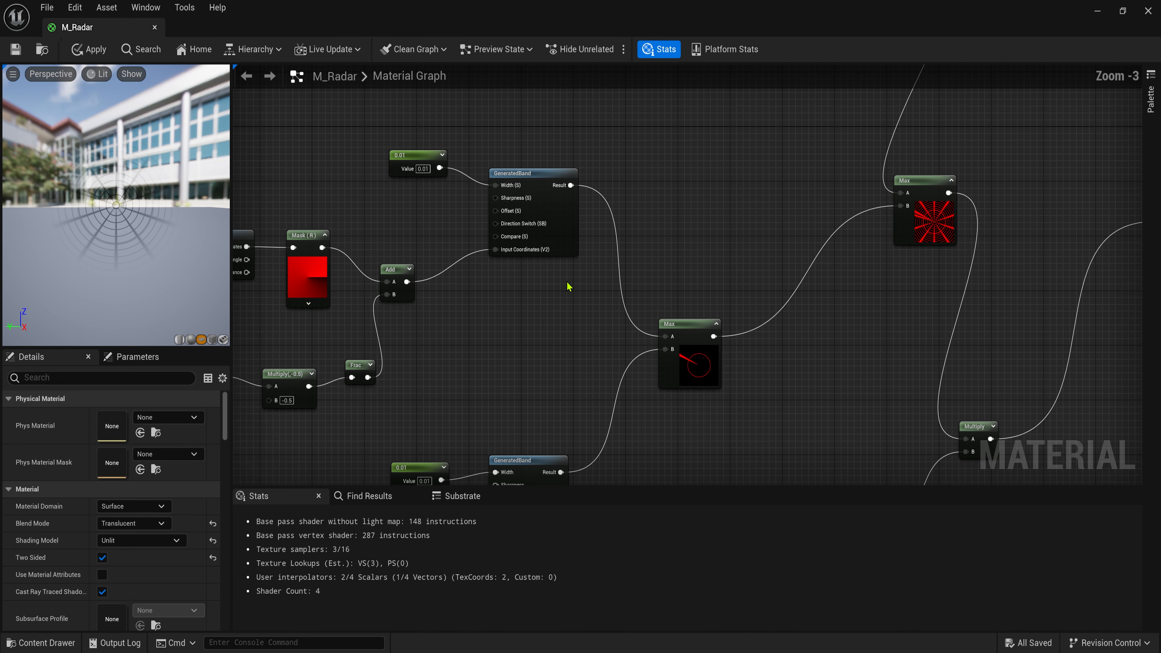
{"action": "right_click_drag", "start_coordinate": [358, 158], "coordinate": [462, 174]}
{"action": "scroll", "coordinate": [463, 174], "scroll_direction": "down", "scroll_amount": 1}
{"action": "left_click_drag", "start_coordinate": [323, 167], "coordinate": [594, 343]}
{"action": "right_click", "coordinate": [599, 187]}
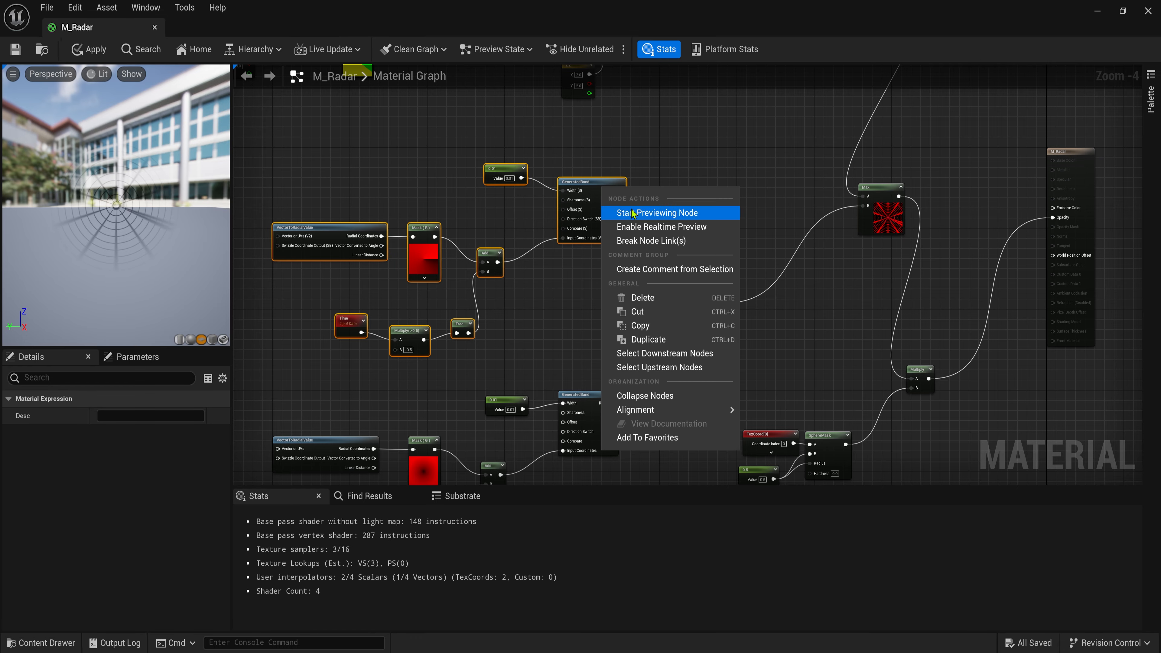
{"action": "left_click", "coordinate": [631, 208]}
{"action": "left_click", "coordinate": [660, 199]}
{"action": "right_click_drag", "start_coordinate": [690, 178], "coordinate": [670, 195]}
{"action": "left_click", "coordinate": [672, 199]}
{"action": "scroll", "coordinate": [676, 192], "scroll_direction": "up", "scroll_amount": 2}
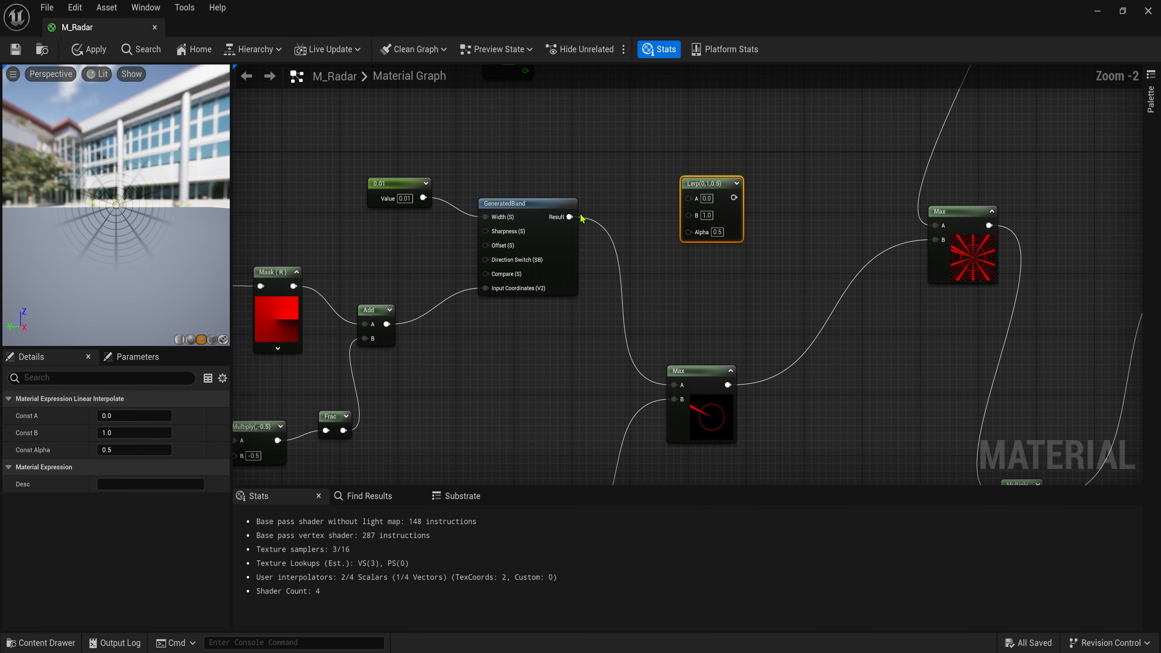
{"action": "left_click_drag", "start_coordinate": [570, 217], "coordinate": [704, 236]}
{"action": "left_click_drag", "start_coordinate": [699, 195], "coordinate": [700, 150]}
Step: Add a green Constant3Vector (0, 1, 0), connect it to the Lerp's A input, and expand the Lerp's preview
{"action": "right_click_drag", "start_coordinate": [631, 114], "coordinate": [603, 180]}
{"action": "left_click", "coordinate": [559, 159]}
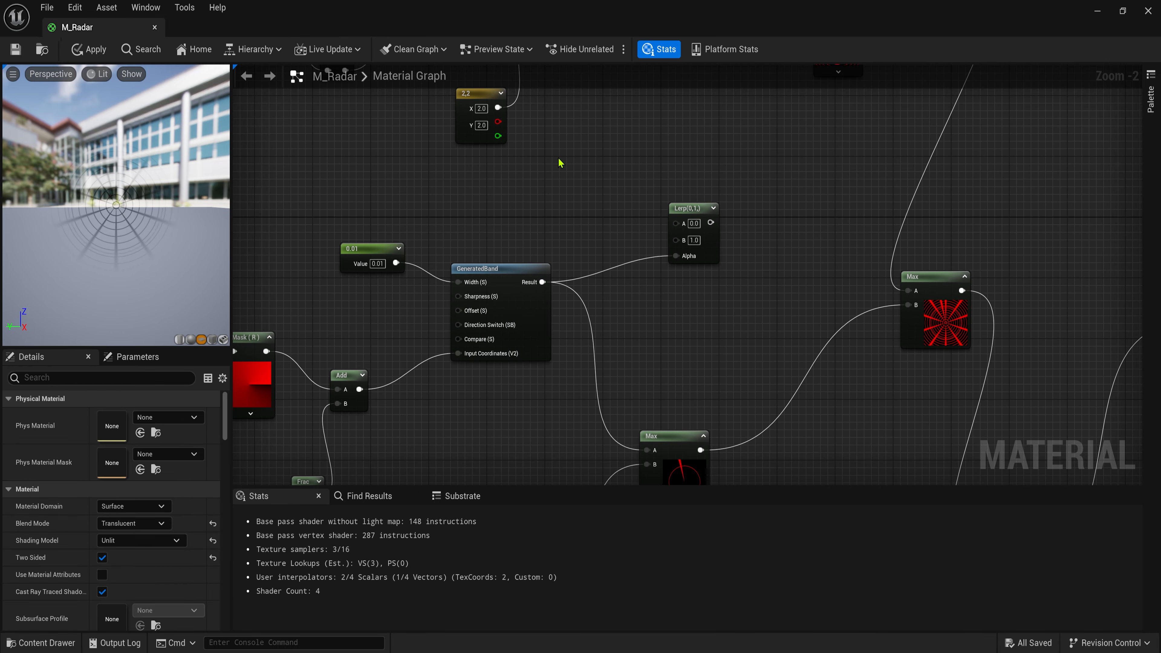
{"action": "key", "text": "3"}
{"action": "left_click", "coordinate": [560, 145]}
{"action": "left_click", "coordinate": [612, 175]}
{"action": "type", "text": "1"}
{"action": "key", "text": "Tab"}
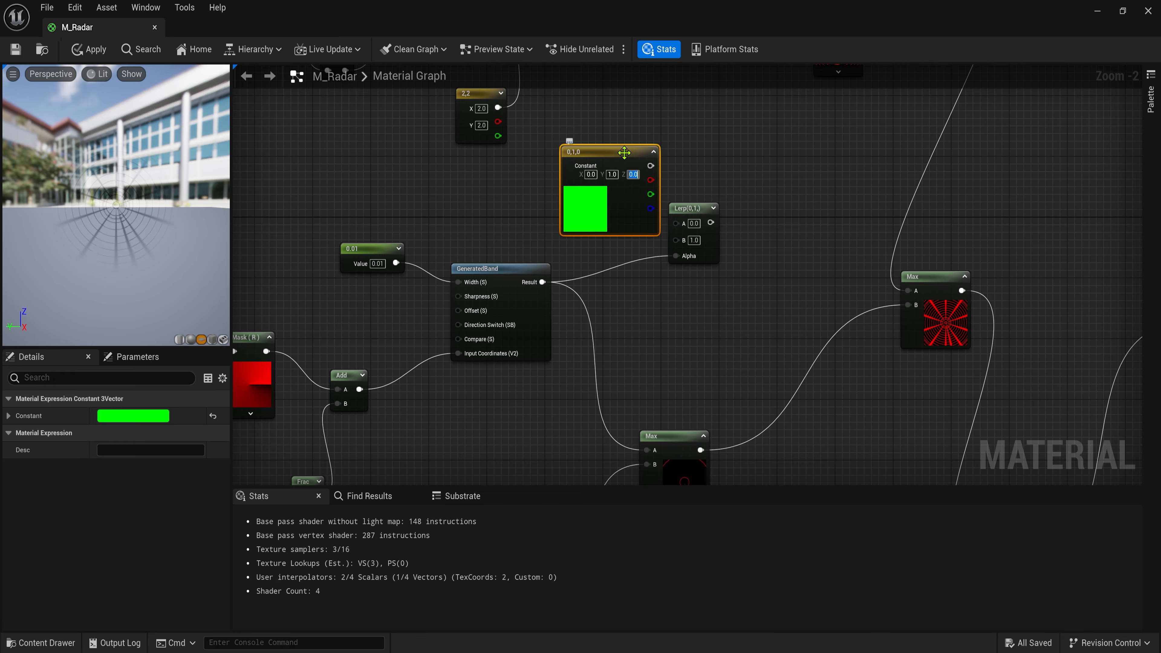
{"action": "left_click_drag", "start_coordinate": [623, 154], "coordinate": [608, 142]}
{"action": "left_click_drag", "start_coordinate": [634, 154], "coordinate": [704, 214]}
{"action": "left_click", "coordinate": [728, 208]}
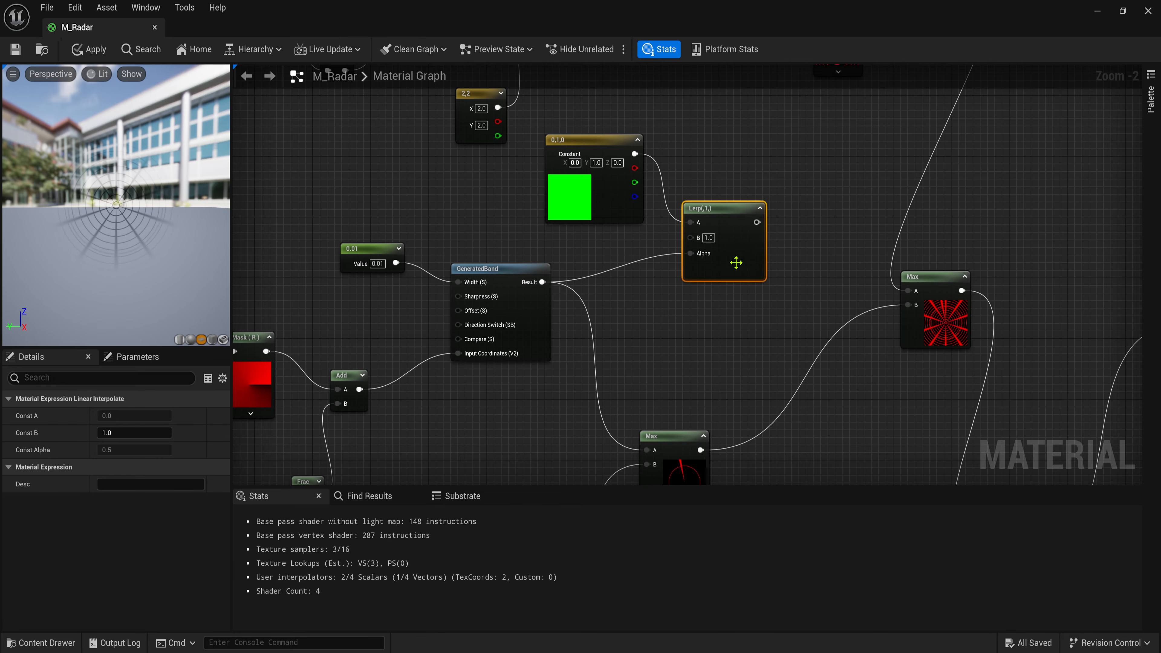
Step: Add a red Constant3Vector (1, 0, 0) below the green one and connect it to the Lerp's B input
{"action": "left_click", "coordinate": [623, 297]}
{"action": "left_click_drag", "start_coordinate": [581, 208], "coordinate": [581, 154]}
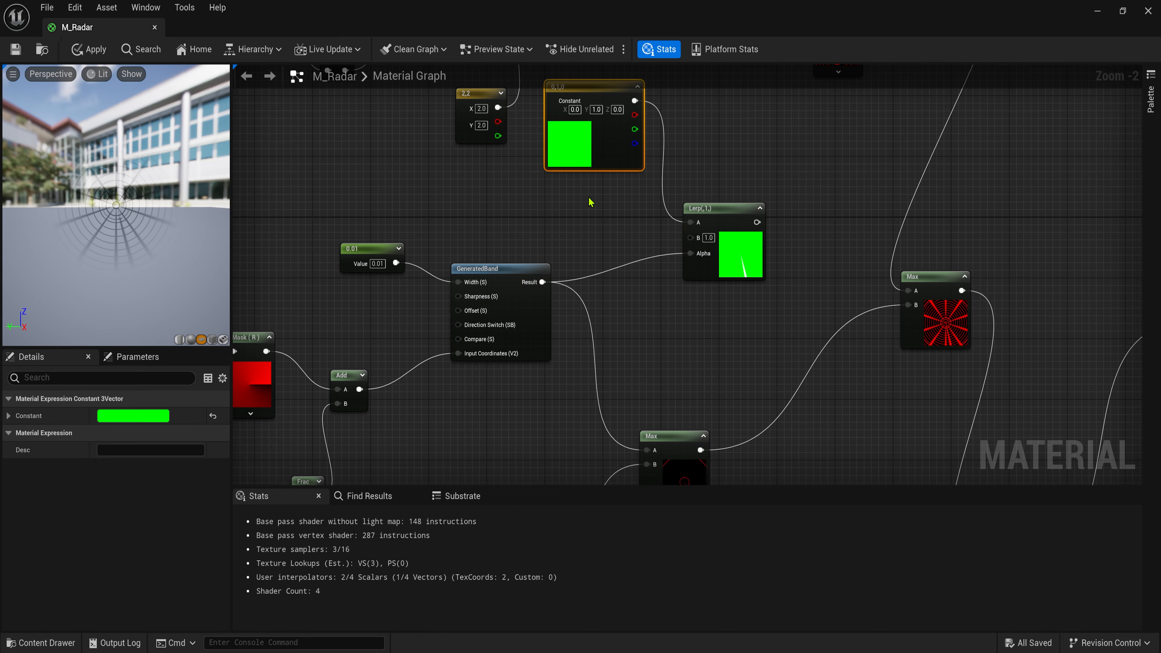
{"action": "left_click", "coordinate": [563, 190]}
{"action": "left_click", "coordinate": [591, 153]}
{"action": "key", "text": "3"}
{"action": "left_click", "coordinate": [564, 198]}
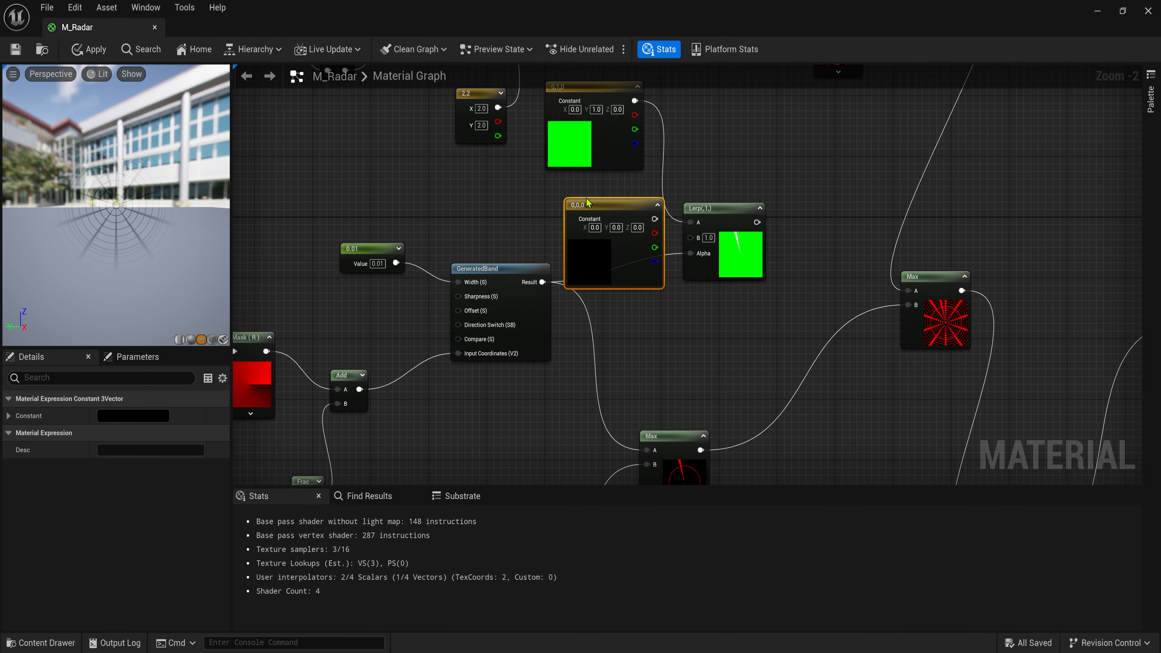
{"action": "left_click_drag", "start_coordinate": [586, 198], "coordinate": [573, 178]}
{"action": "left_click_drag", "start_coordinate": [642, 200], "coordinate": [619, 233]}
{"action": "left_click", "coordinate": [583, 209]}
{"action": "type", "text": "1"}
{"action": "key", "text": "Tab"}
{"action": "left_click", "coordinate": [729, 309]}
{"action": "left_click", "coordinate": [706, 265]}
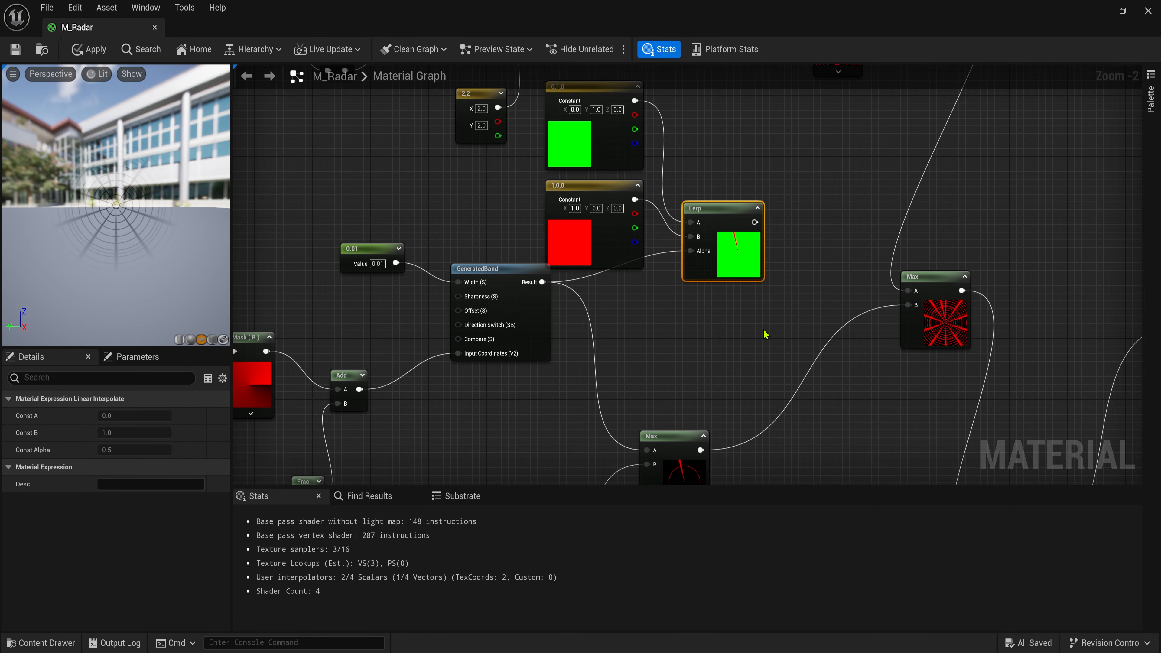
Step: Add a second Lerp with its Alpha fed by the ring's GeneratedBand Result, and place it near the first Lerp
{"action": "scroll", "coordinate": [764, 329], "scroll_direction": "down", "scroll_amount": 1}
{"action": "right_click_drag", "start_coordinate": [713, 369], "coordinate": [721, 195]}
{"action": "left_click", "coordinate": [630, 383]}
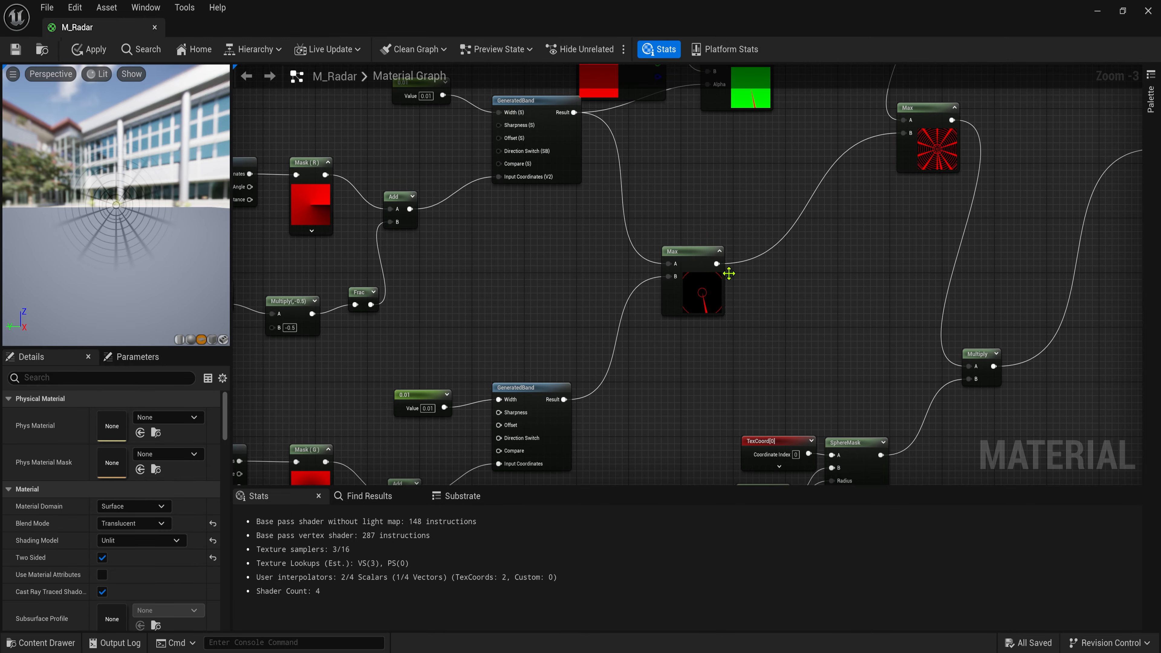
{"action": "key", "text": "l"}
{"action": "left_click", "coordinate": [788, 158]}
{"action": "right_click_drag", "start_coordinate": [651, 340], "coordinate": [642, 372]}
{"action": "left_click_drag", "start_coordinate": [554, 431], "coordinate": [784, 238]}
{"action": "right_click_drag", "start_coordinate": [779, 153], "coordinate": [713, 222]}
{"action": "left_click", "coordinate": [712, 222]}
{"action": "right_click_drag", "start_coordinate": [668, 376], "coordinate": [730, 244]}
{"action": "right_click_drag", "start_coordinate": [765, 66], "coordinate": [742, 145]}
{"action": "right_click_drag", "start_coordinate": [771, 224], "coordinate": [752, 237]}
{"action": "scroll", "coordinate": [751, 236], "scroll_direction": "up", "scroll_amount": 1}
{"action": "left_click_drag", "start_coordinate": [752, 236], "coordinate": [764, 222]}
{"action": "scroll", "coordinate": [764, 222], "scroll_direction": "up", "scroll_amount": 1}
{"action": "right_click_drag", "start_coordinate": [734, 132], "coordinate": [733, 160]}
{"action": "left_click", "coordinate": [732, 160]}
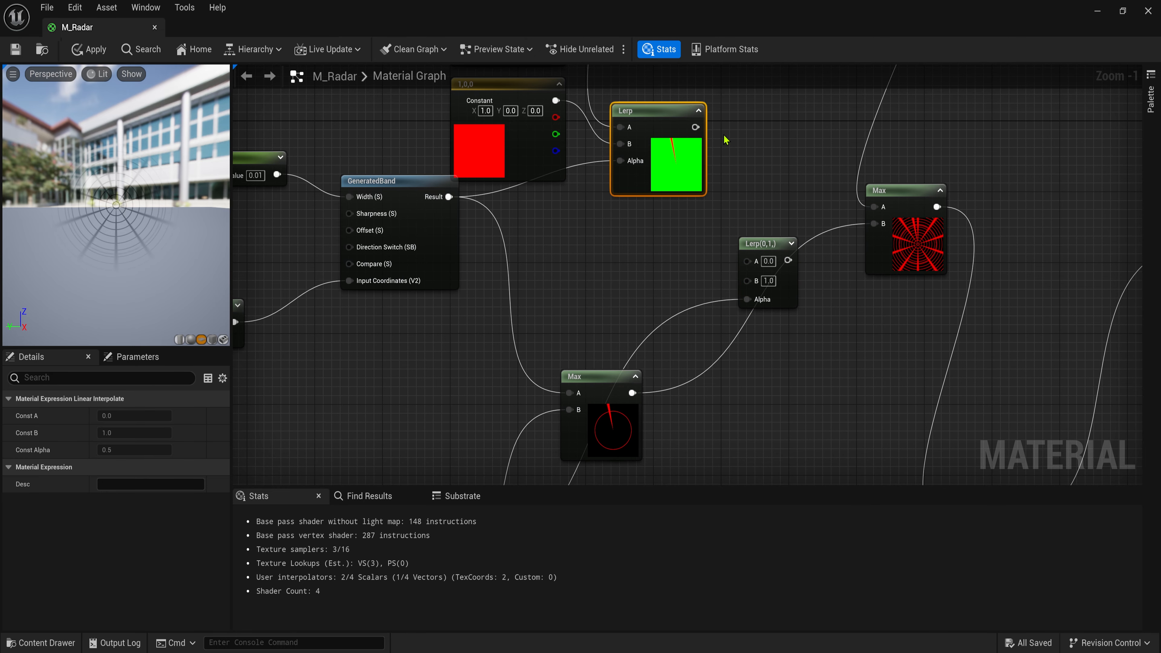
Step: Feed the second Lerp's A from the first Lerp and its B from a new blue Constant3Vector (0, 0, 1)
{"action": "left_click_drag", "start_coordinate": [695, 127], "coordinate": [746, 260]}
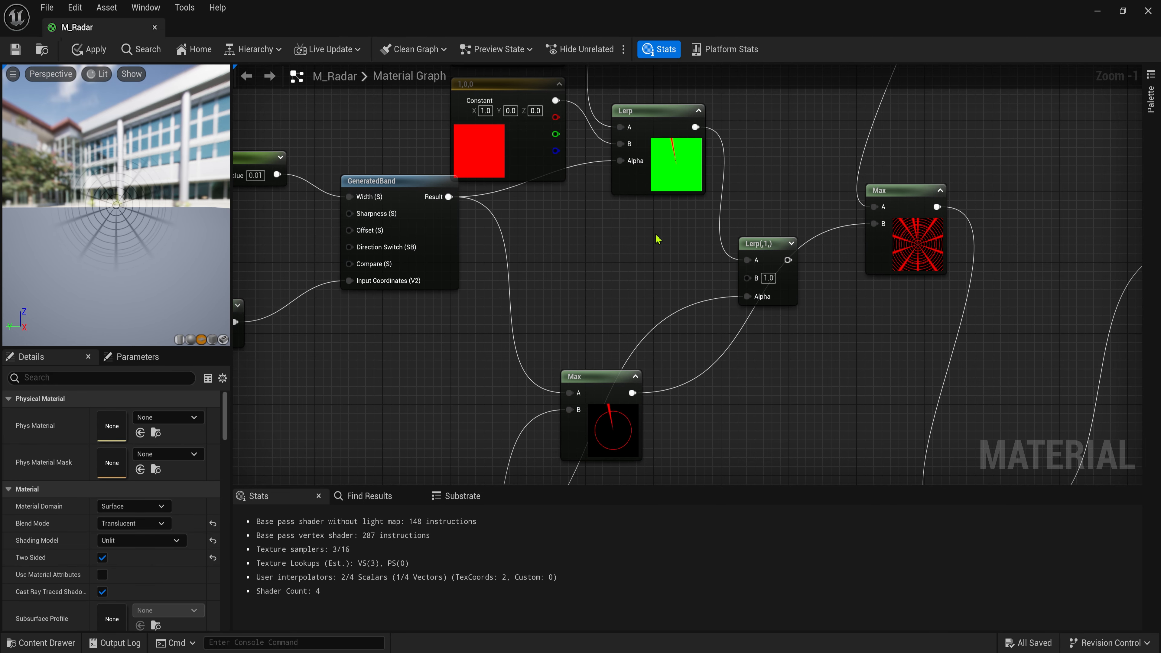
{"action": "left_click", "coordinate": [612, 229]}
{"action": "type", "text": "1"}
{"action": "key", "text": "Return"}
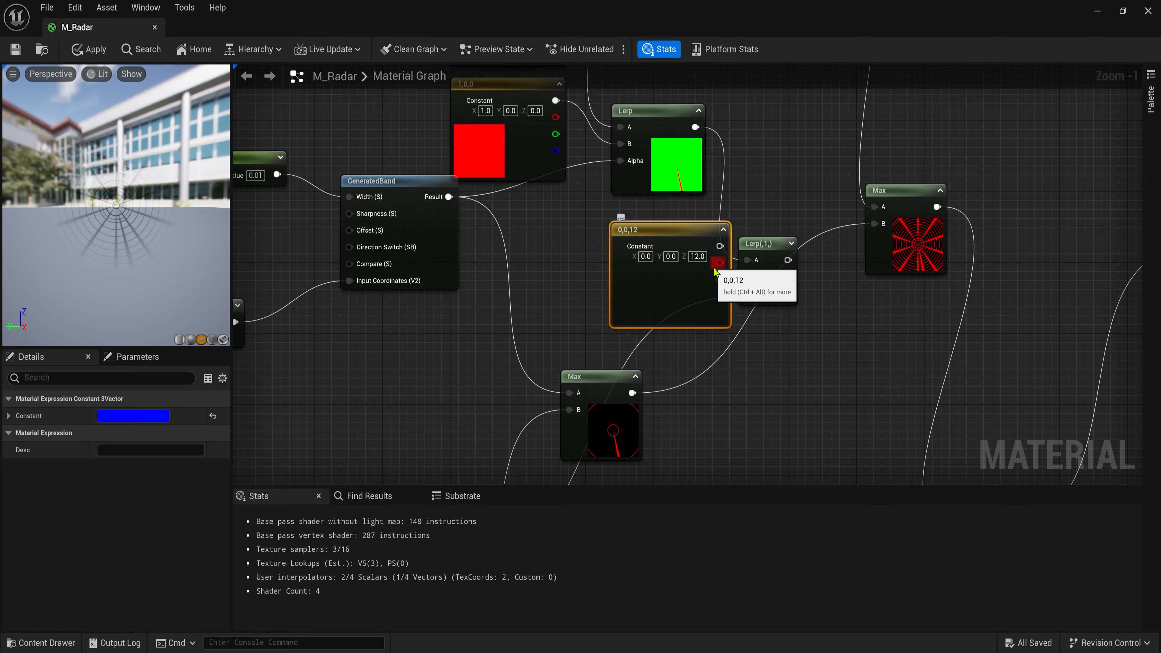
{"action": "left_click_drag", "start_coordinate": [714, 246], "coordinate": [747, 278]}
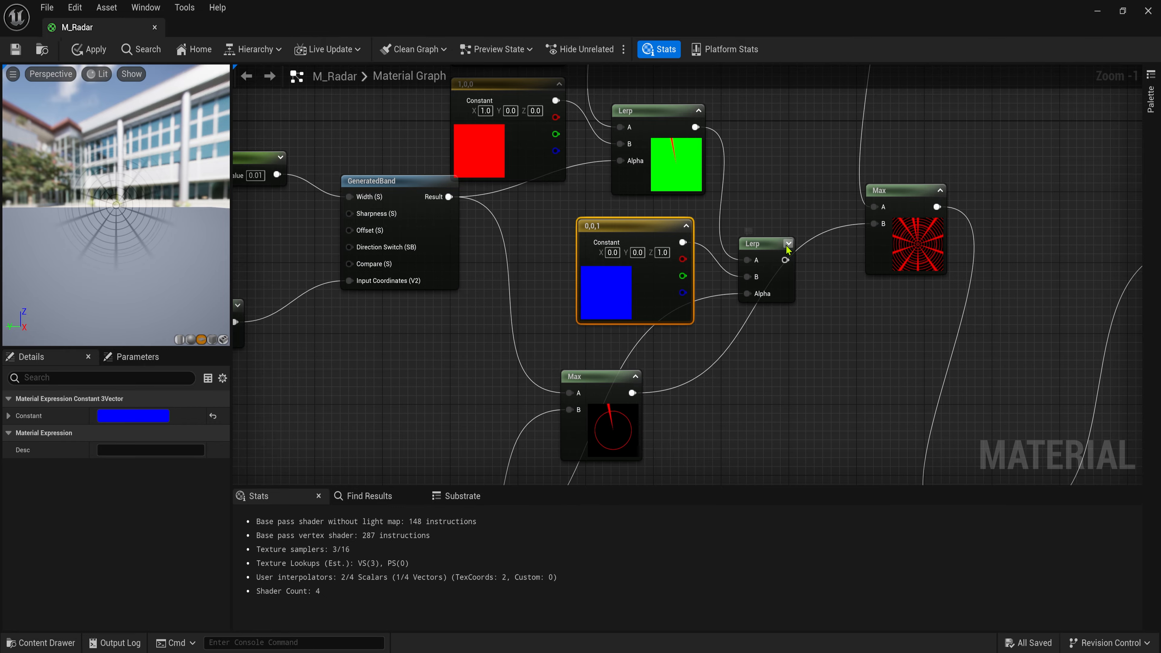
Step: Expand the second Lerp and preview its color output in the viewport
{"action": "left_click", "coordinate": [773, 243]}
{"action": "key", "text": "space"}
{"action": "scroll", "coordinate": [726, 174], "scroll_direction": "down", "scroll_amount": 2}
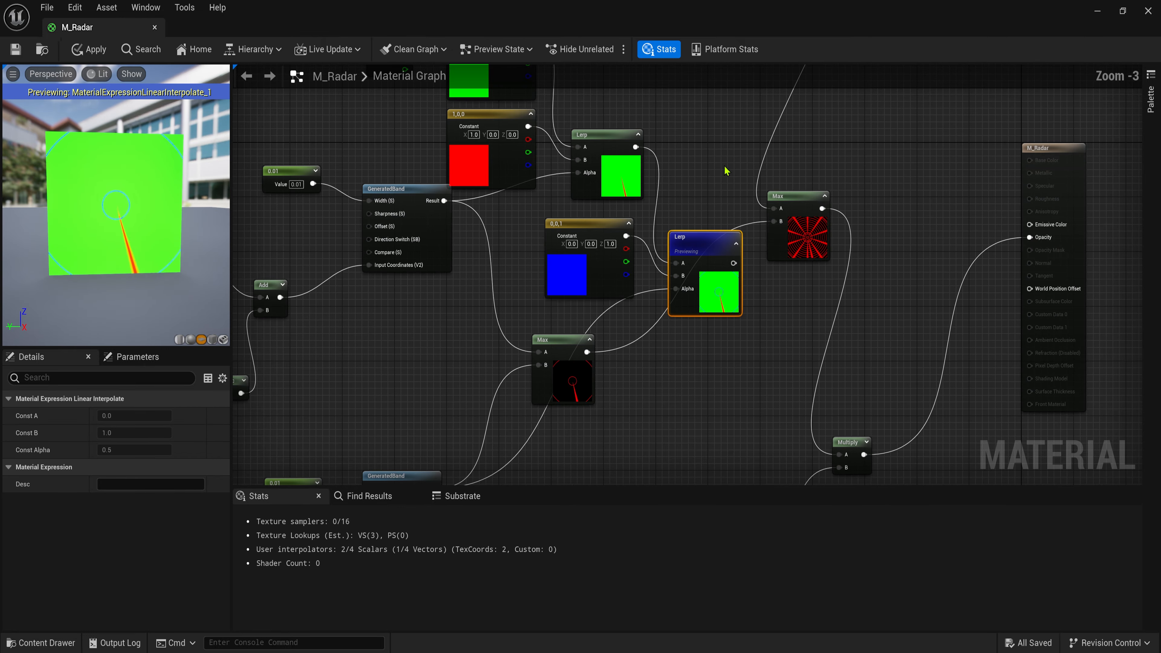
{"action": "left_click", "coordinate": [711, 293]}
{"action": "left_click_drag", "start_coordinate": [699, 384], "coordinate": [707, 355]}
Step: Add a third Lerp beyond the grid masks and feed its Alpha from the R mask
{"action": "right_click_drag", "start_coordinate": [689, 223], "coordinate": [686, 278]}
{"action": "right_click_drag", "start_coordinate": [425, 151], "coordinate": [560, 247]}
{"action": "right_click_drag", "start_coordinate": [436, 265], "coordinate": [568, 282]}
{"action": "scroll", "coordinate": [568, 282], "scroll_direction": "up", "scroll_amount": 1}
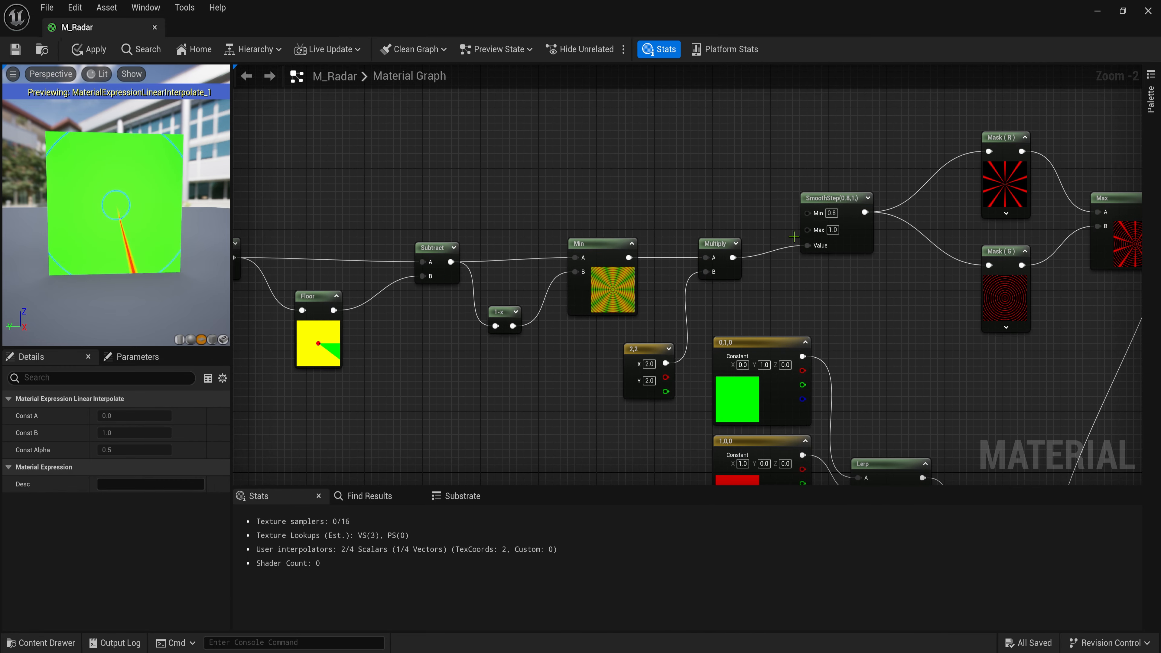
{"action": "right_click_drag", "start_coordinate": [794, 236], "coordinate": [618, 213]}
{"action": "right_click_drag", "start_coordinate": [885, 246], "coordinate": [826, 284]}
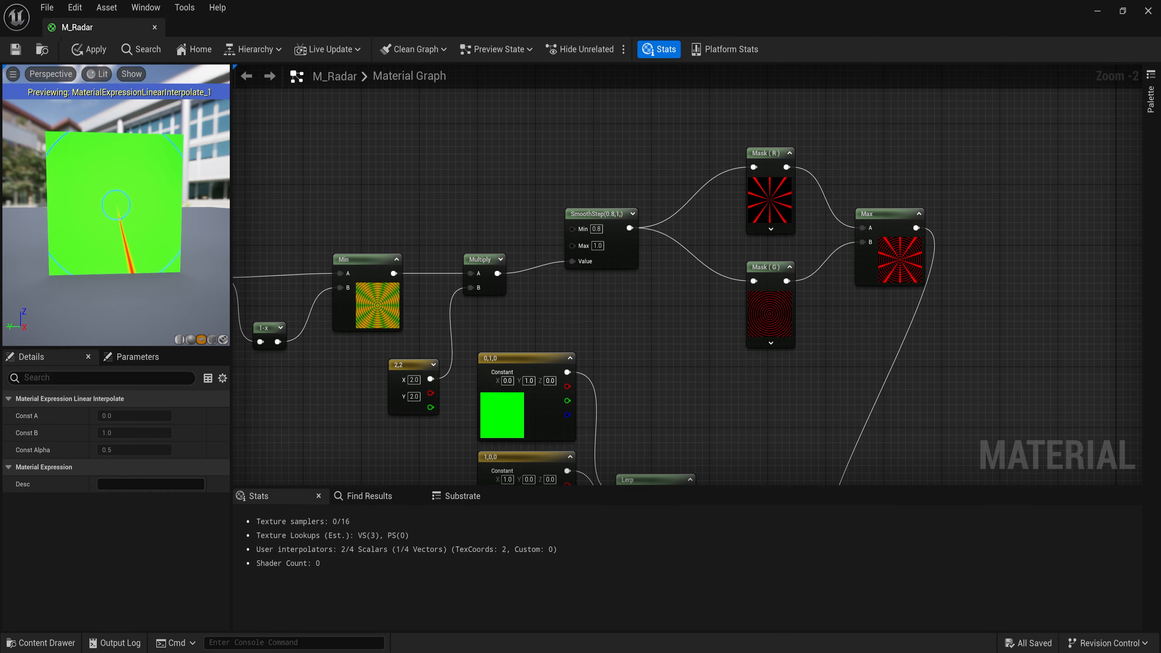
{"action": "right_click_drag", "start_coordinate": [835, 453], "coordinate": [678, 343]}
{"action": "left_click", "coordinate": [678, 342]}
{"action": "right_click_drag", "start_coordinate": [835, 134], "coordinate": [776, 218]}
{"action": "key", "text": "l"}
{"action": "left_click", "coordinate": [730, 121]}
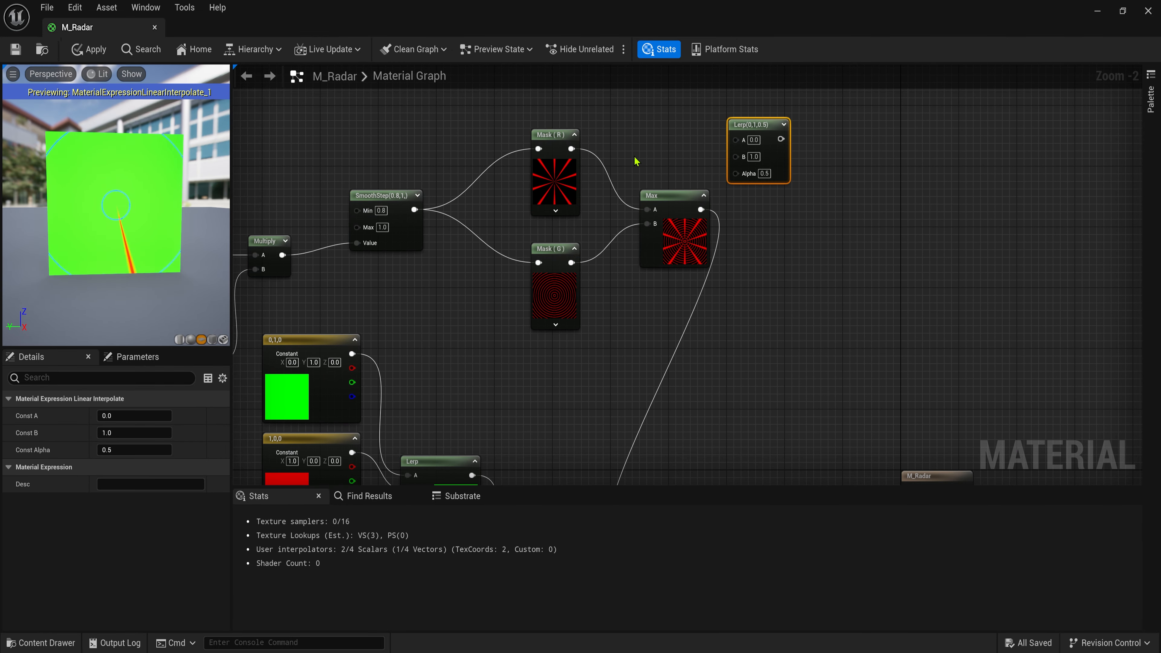
{"action": "left_click", "coordinate": [604, 160]}
{"action": "left_click_drag", "start_coordinate": [570, 148], "coordinate": [743, 175]}
{"action": "left_click_drag", "start_coordinate": [773, 159], "coordinate": [776, 121]}
Step: Move the color constants and their two Lerps above the grid nodes, and connect the second Lerp to the third Lerp's A
{"action": "scroll", "coordinate": [731, 220], "scroll_direction": "down", "scroll_amount": 1}
{"action": "right_click_drag", "start_coordinate": [710, 322], "coordinate": [760, 157]}
{"action": "left_click_drag", "start_coordinate": [601, 218], "coordinate": [440, 410]}
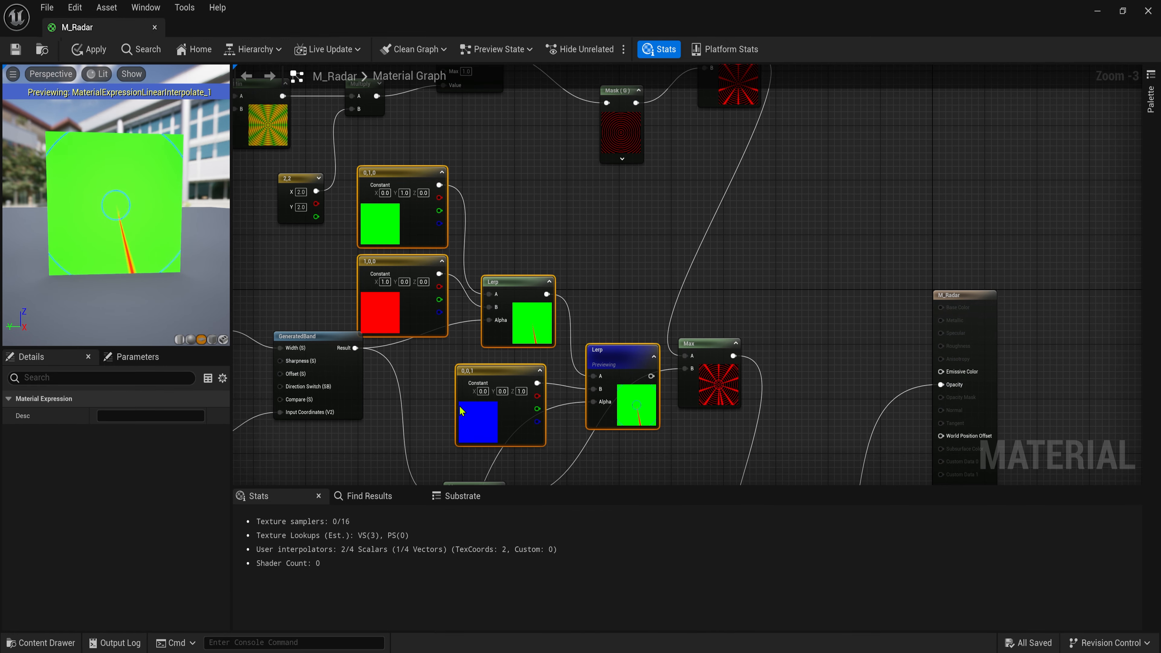
{"action": "left_click_drag", "start_coordinate": [612, 368], "coordinate": [632, 153]}
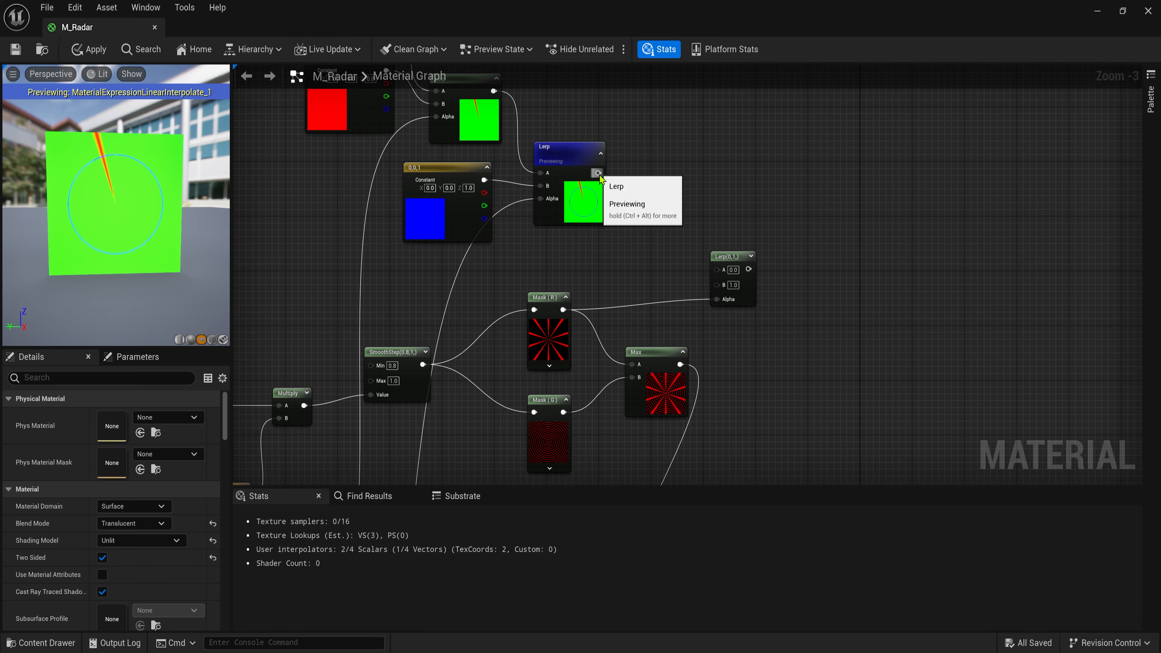
{"action": "left_click_drag", "start_coordinate": [598, 173], "coordinate": [794, 262]}
{"action": "scroll", "coordinate": [738, 264], "scroll_direction": "up", "scroll_amount": 2}
{"action": "left_click", "coordinate": [754, 254]}
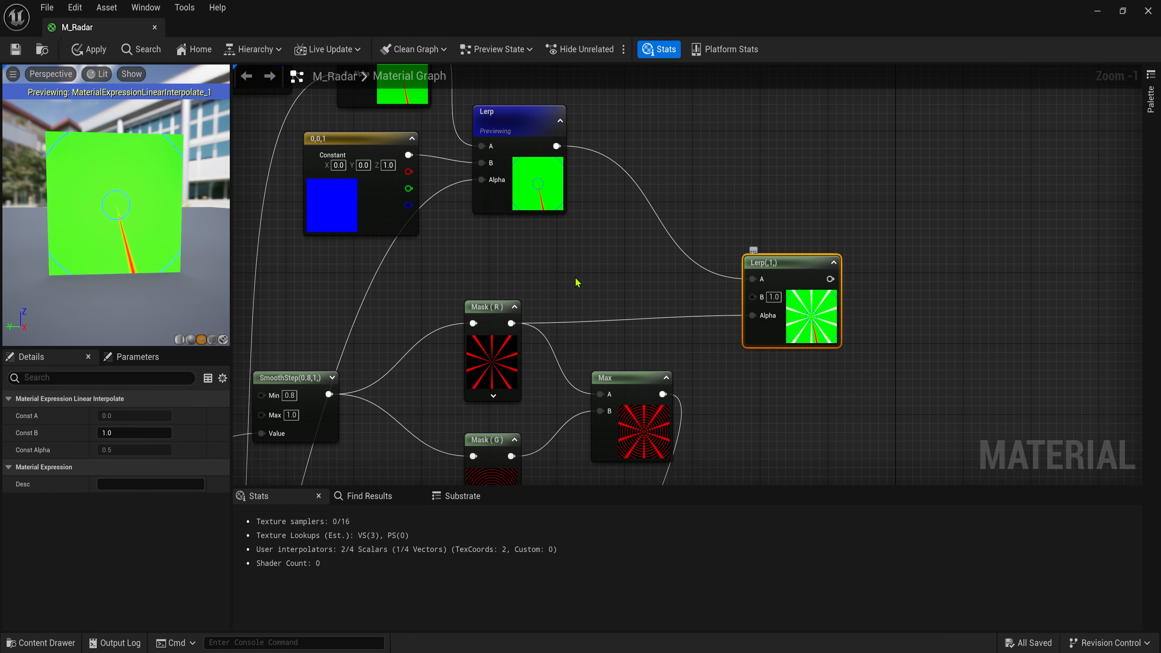
Step: Move the group of color constants and Lerps farther up to make room above the R mask
{"action": "left_click", "coordinate": [576, 277]}
{"action": "right_click_drag", "start_coordinate": [555, 280], "coordinate": [603, 363]}
{"action": "scroll", "coordinate": [603, 363], "scroll_direction": "down", "scroll_amount": 2}
{"action": "left_click_drag", "start_coordinate": [632, 104], "coordinate": [357, 330]}
{"action": "left_click_drag", "start_coordinate": [565, 303], "coordinate": [571, 208]}
{"action": "left_click", "coordinate": [565, 259]}
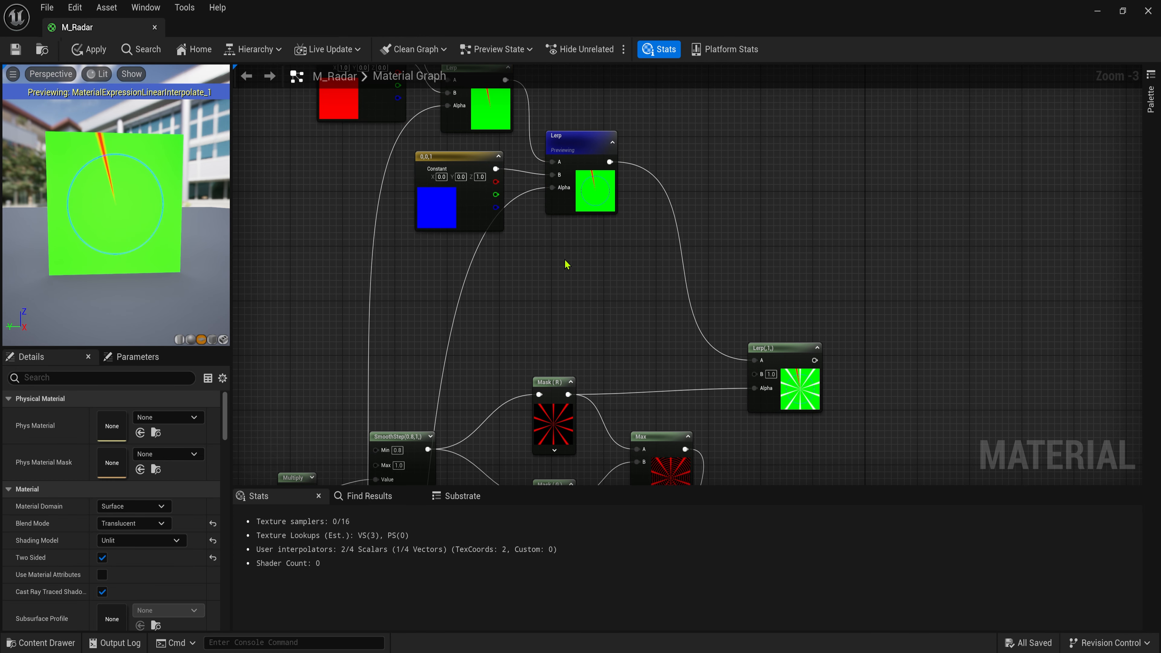
Step: Add a yellow Constant3Vector (1, 1, 0) above the R mask and connect it to the third Lerp's B
{"action": "key", "text": "3"}
{"action": "left_click", "coordinate": [565, 260]}
{"action": "left_click_drag", "start_coordinate": [597, 269], "coordinate": [758, 373]}
{"action": "left_click", "coordinate": [585, 279]}
{"action": "type", "text": "1"}
{"action": "key", "text": "Tab"}
{"action": "double_click", "coordinate": [568, 279]}
{"action": "type", "text": "1"}
{"action": "left_click", "coordinate": [664, 241]}
Step: Connect the third Lerp's output to the Emissive Color input of M_Radar
{"action": "scroll", "coordinate": [718, 433], "scroll_direction": "down", "scroll_amount": 1}
{"action": "right_click_drag", "start_coordinate": [805, 475], "coordinate": [673, 241]}
{"action": "left_click_drag", "start_coordinate": [653, 130], "coordinate": [699, 430]}
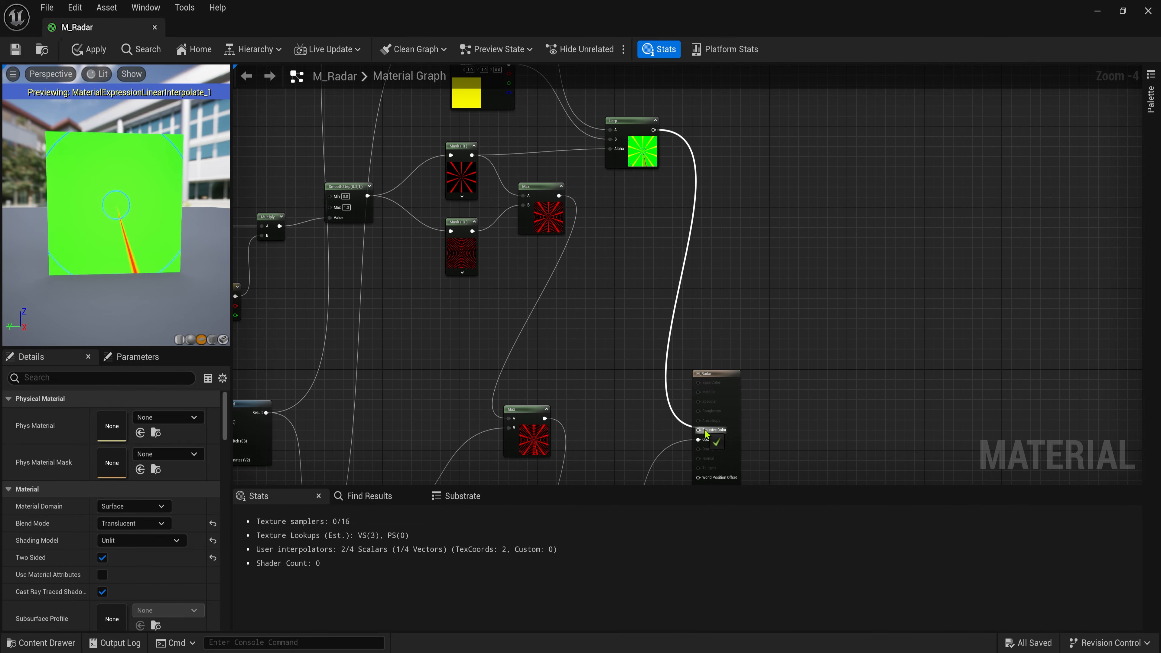
Step: Stop previewing the third Lerp so that the preview displays the complete M_Radar material
{"action": "right_click_drag", "start_coordinate": [686, 180], "coordinate": [736, 66]}
{"action": "right_click_drag", "start_coordinate": [729, 148], "coordinate": [707, 386]}
{"action": "right_click", "coordinate": [655, 154]}
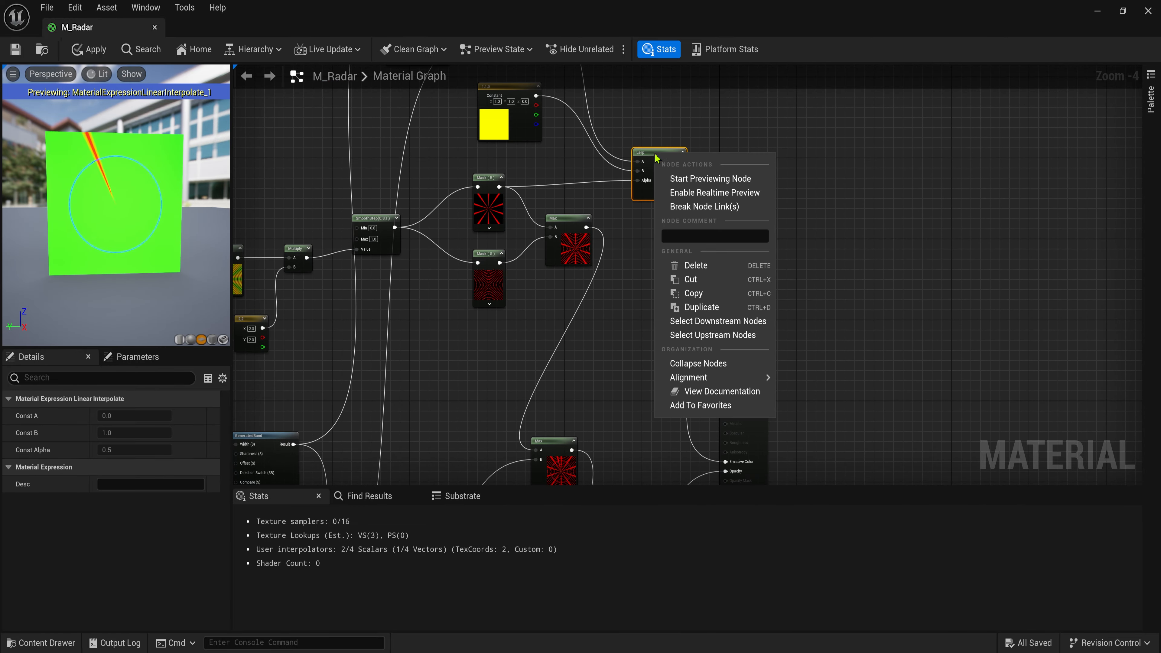
{"action": "left_click", "coordinate": [677, 179]}
{"action": "right_click", "coordinate": [655, 155]}
{"action": "left_click", "coordinate": [677, 178]}
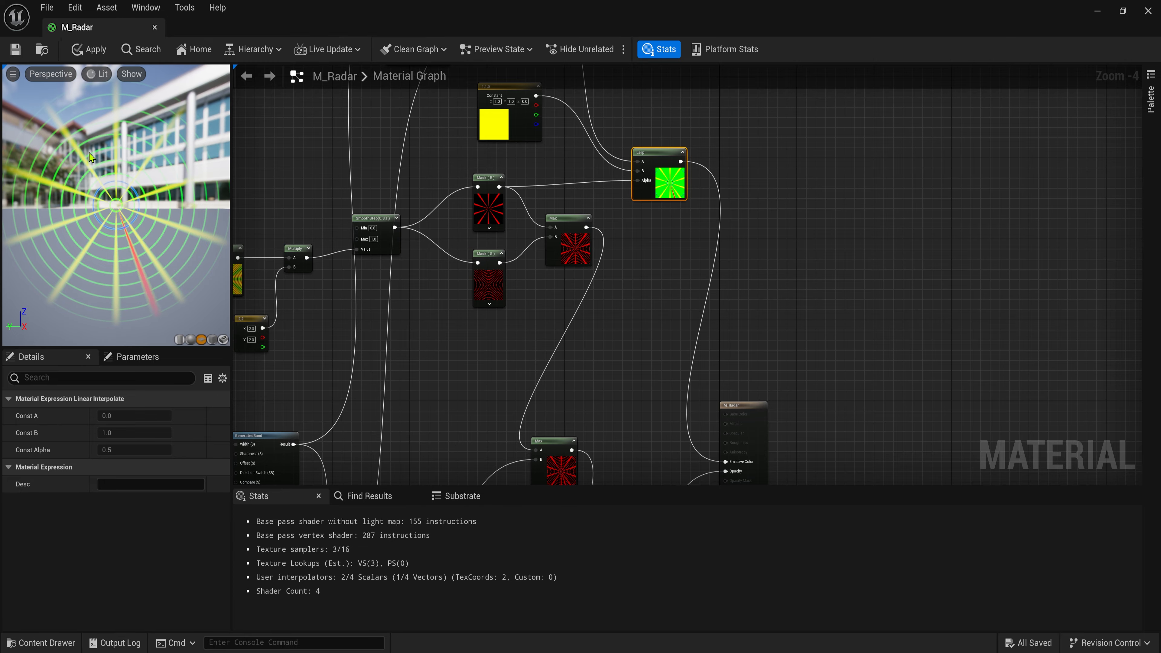
Step: Set Y to 2.5 on the Constant2Vector feeding the Multiply before the SmoothStep, and check the rings in the preview
{"action": "scroll", "coordinate": [108, 203], "scroll_direction": "down", "scroll_amount": 2}
{"action": "right_click_drag", "start_coordinate": [353, 231], "coordinate": [761, 249]}
{"action": "scroll", "coordinate": [95, 253], "scroll_direction": "up", "scroll_amount": 3}
{"action": "scroll", "coordinate": [657, 352], "scroll_direction": "up", "scroll_amount": 2}
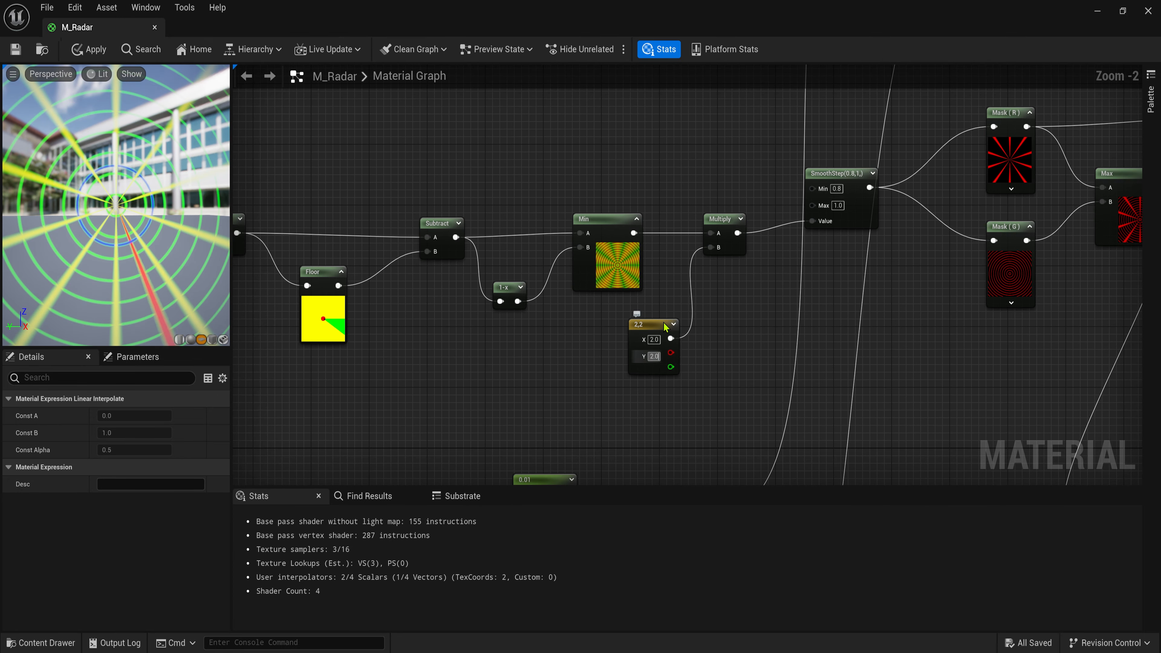
{"action": "key", "text": "Return"}
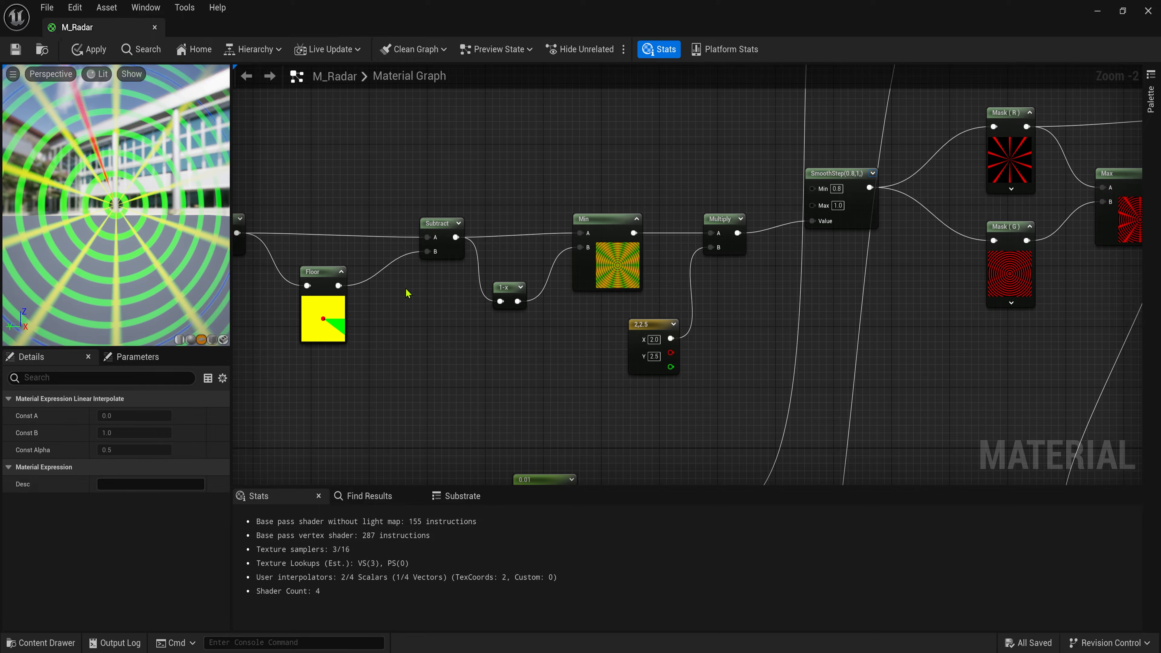
{"action": "scroll", "coordinate": [136, 171], "scroll_direction": "down", "scroll_amount": 4}
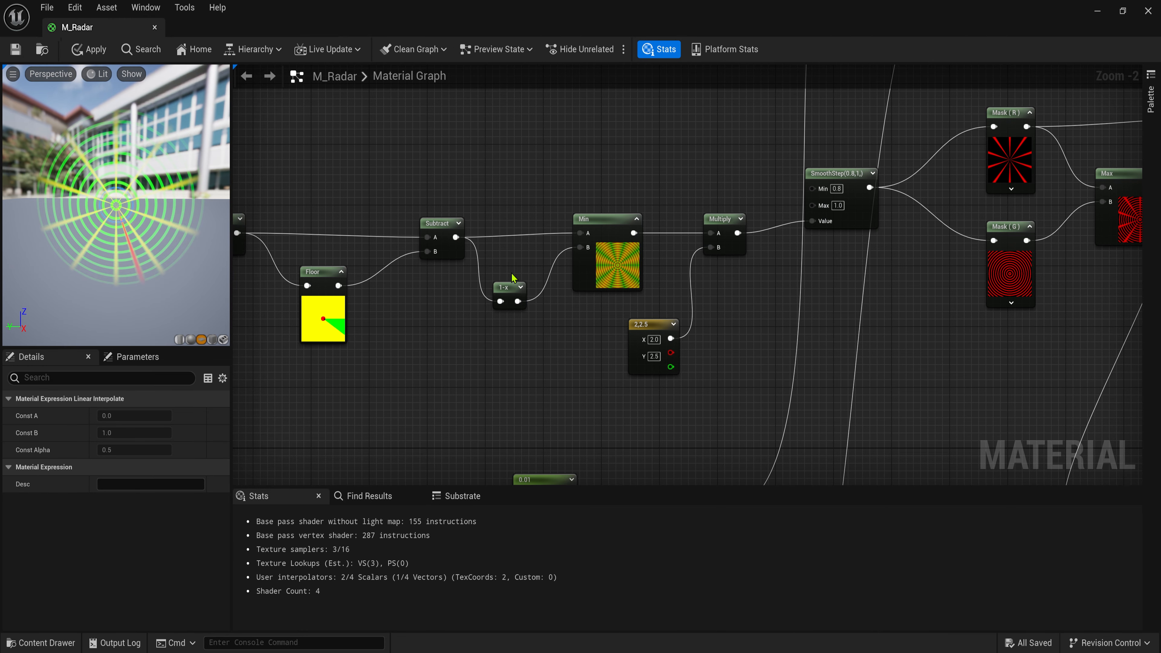
{"action": "right_click_drag", "start_coordinate": [420, 326], "coordinate": [320, 386]}
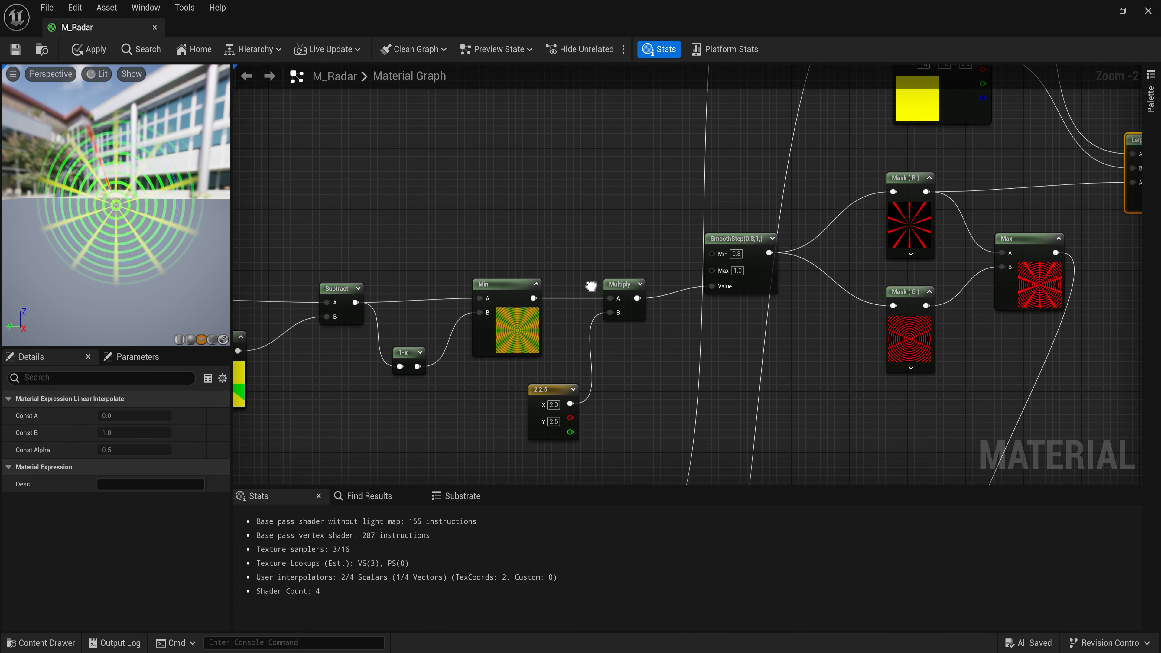
{"action": "scroll", "coordinate": [132, 162], "scroll_direction": "up", "scroll_amount": 3}
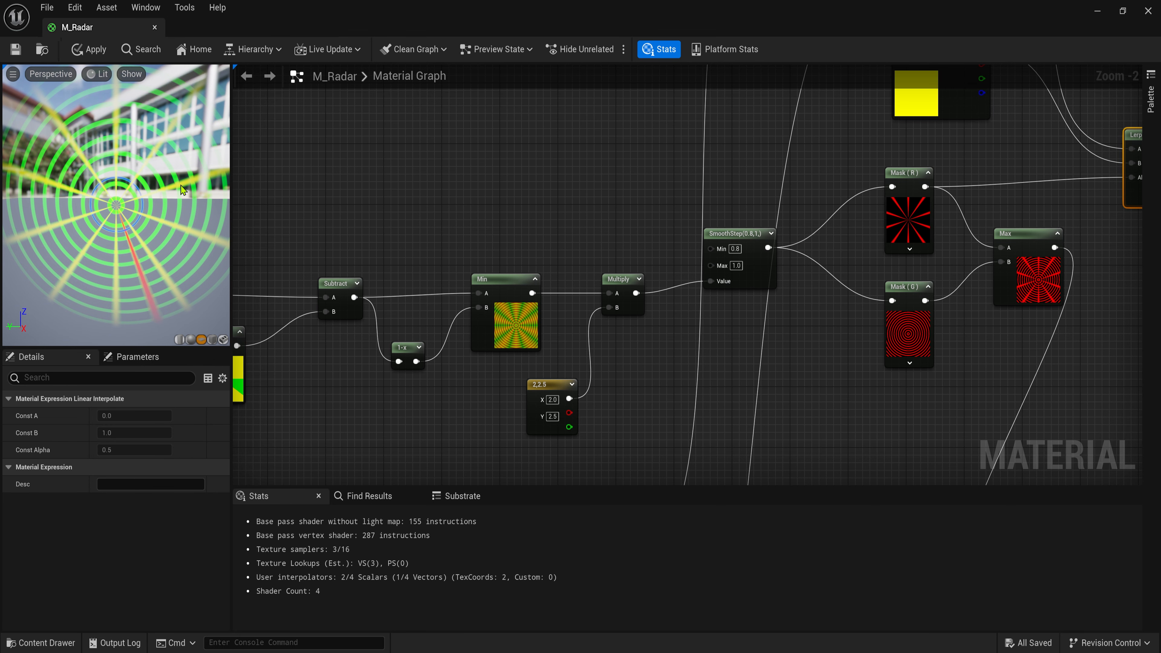
Step: Add a Ceil node after the R mask and connect its output to the Max's A and the third Lerp's Alpha
{"action": "right_click_drag", "start_coordinate": [706, 197], "coordinate": [486, 267]}
{"action": "scroll", "coordinate": [734, 251], "scroll_direction": "up", "scroll_amount": 2}
{"action": "left_click_drag", "start_coordinate": [694, 257], "coordinate": [749, 257]}
{"action": "type", "text": "ce"}
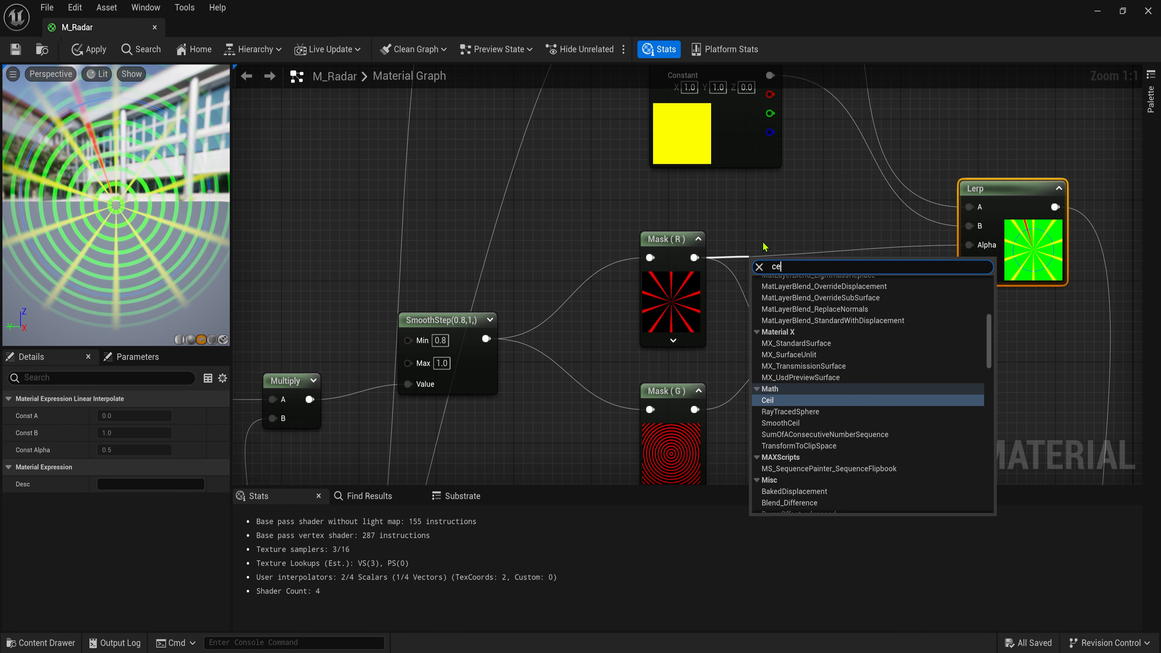
{"action": "key", "text": "Return"}
{"action": "right_click_drag", "start_coordinate": [817, 267], "coordinate": [737, 272]}
{"action": "left_click_drag", "start_coordinate": [710, 262], "coordinate": [722, 325]}
{"action": "left_click_drag", "start_coordinate": [709, 262], "coordinate": [889, 250]}
Step: Try X values of 1.5 and about 1.7 on the Constant2Vector before the SmoothStep, and return X to 2
{"action": "right_click_drag", "start_coordinate": [251, 323], "coordinate": [588, 131]}
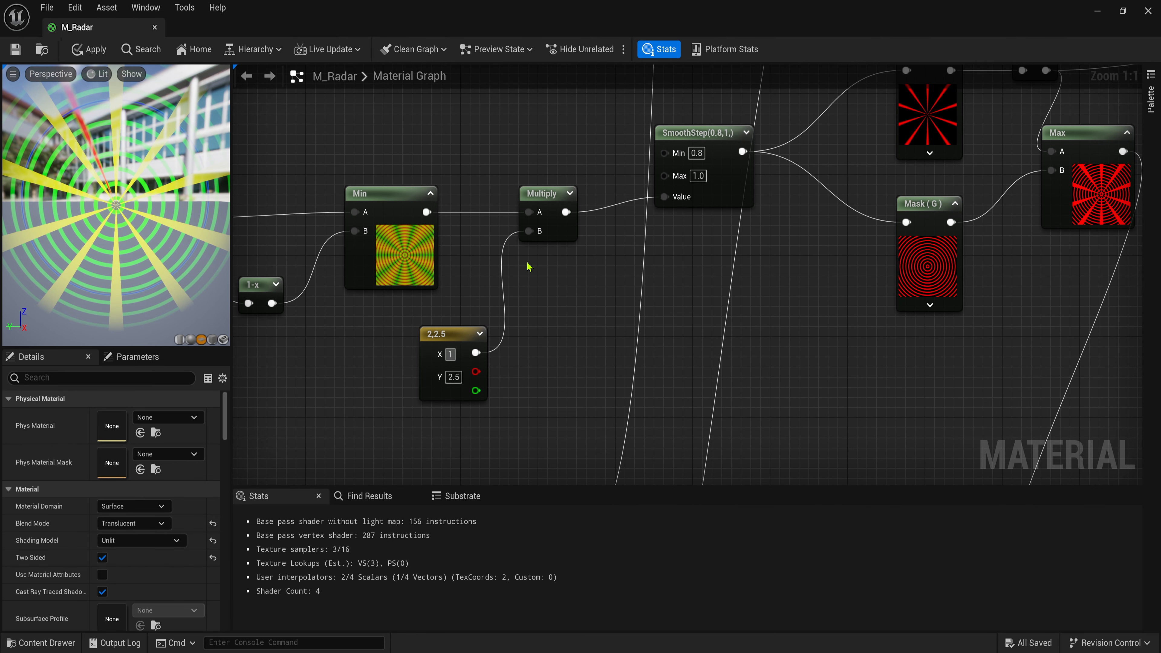
{"action": "type", "text": ".5"}
{"action": "key", "text": "Tab"}
{"action": "type", "text": "2"}
{"action": "key", "text": "Tab"}
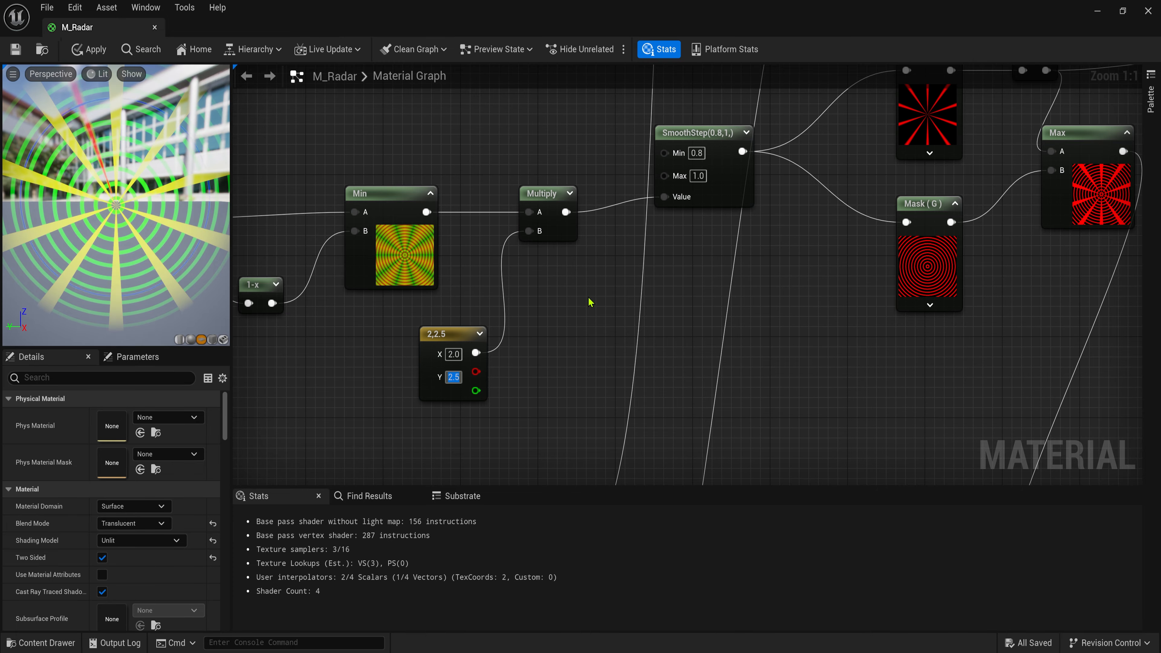
{"action": "left_click", "coordinate": [460, 344]}
{"action": "left_click_drag", "start_coordinate": [132, 415], "coordinate": [127, 416]}
{"action": "left_click", "coordinate": [128, 416]}
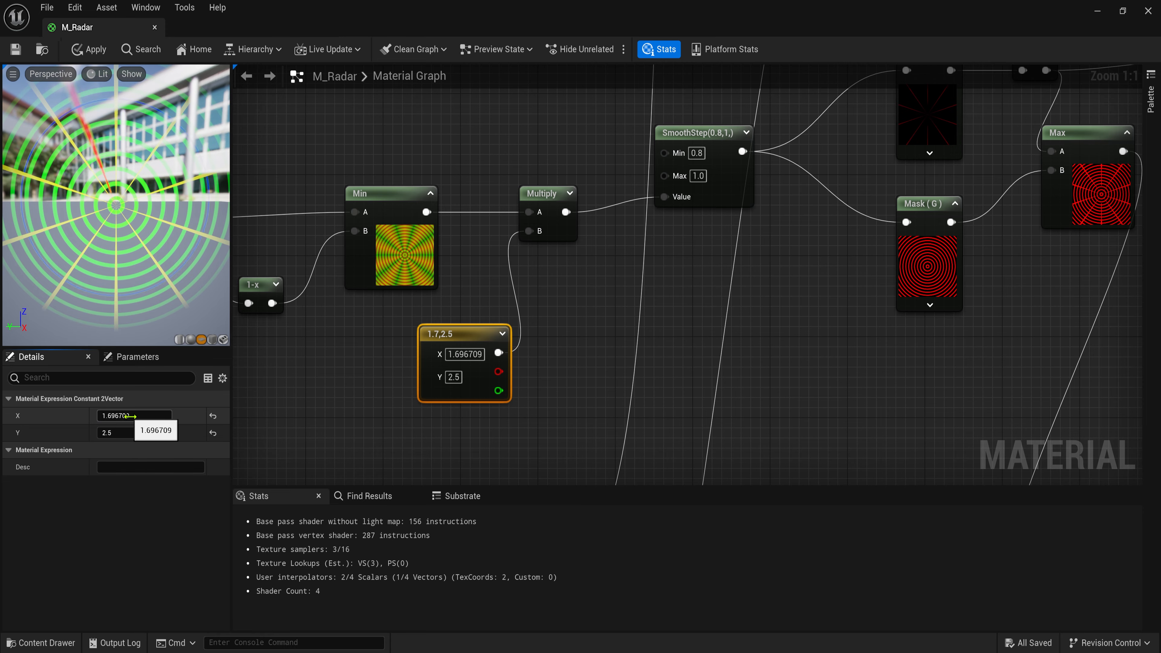
{"action": "type", "text": "2"}
{"action": "key", "text": "Tab"}
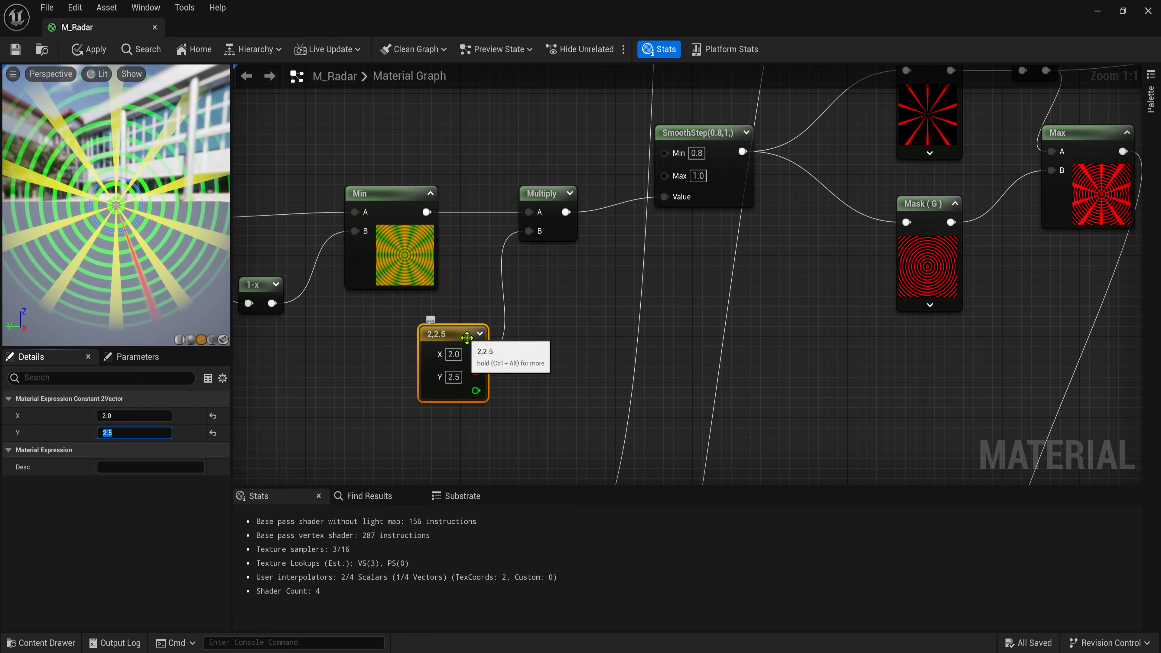
Step: Set X to 1.8 on the Constant2Vector before the SmoothStep and apply the material changes
{"action": "left_click", "coordinate": [139, 416]}
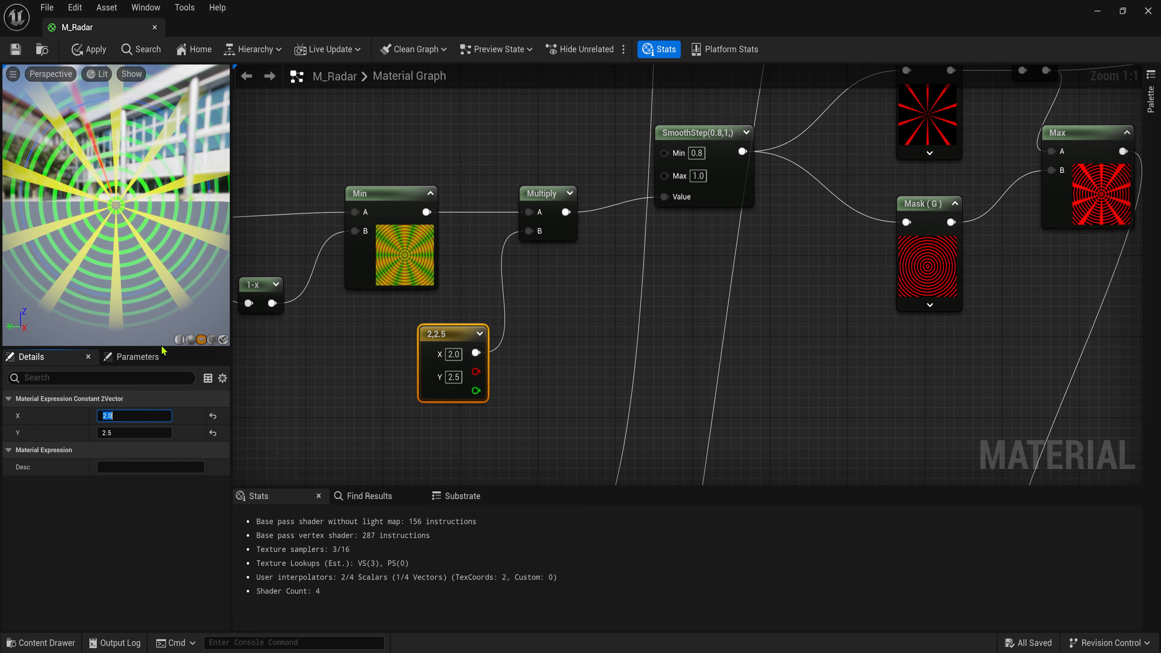
{"action": "type", "text": "1.8"}
{"action": "key", "text": "Tab"}
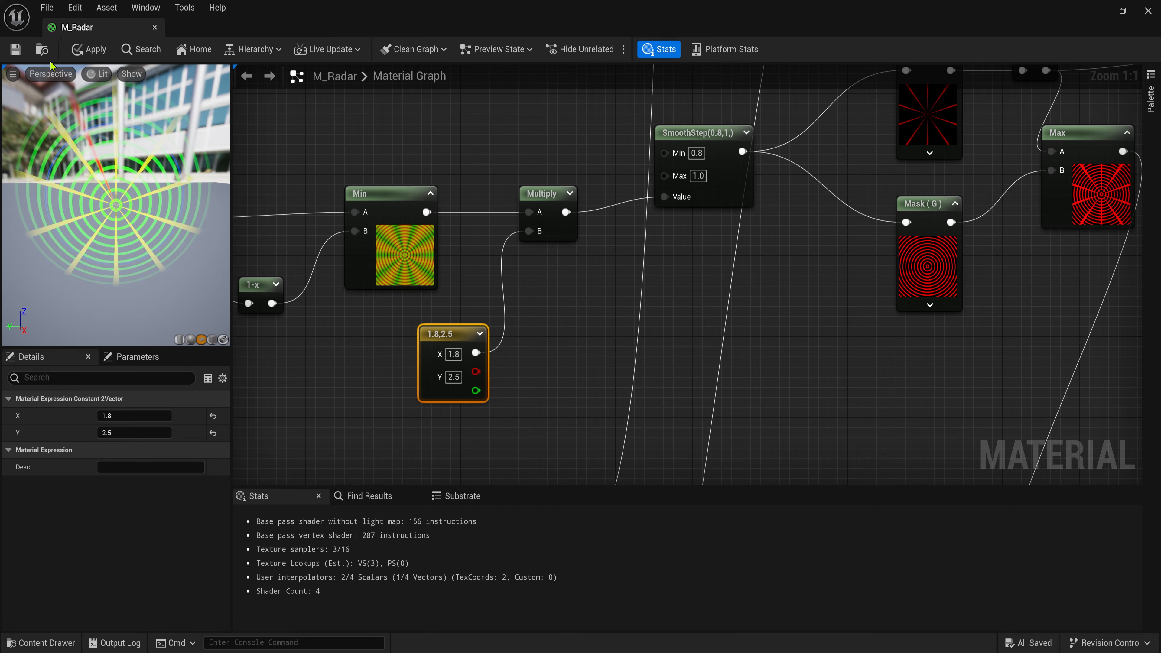
{"action": "left_click", "coordinate": [89, 49]}
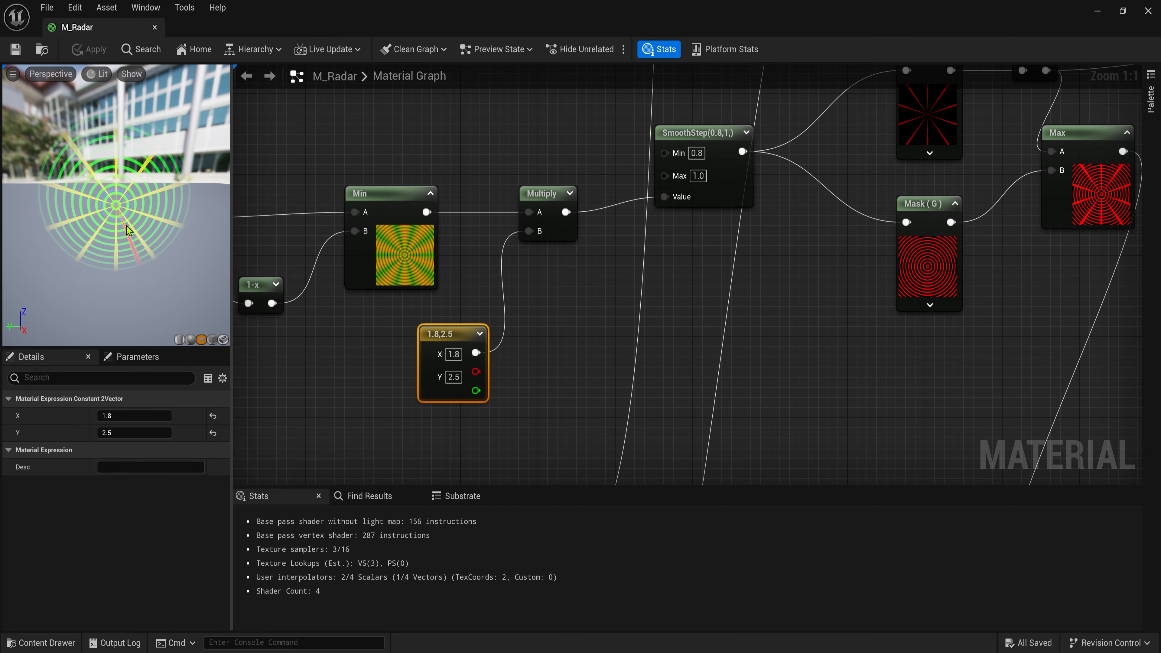
Step: Add a constant of 1 below the scan line's width constant and connect it to its GeneratedBand's Sharpness
{"action": "scroll", "coordinate": [594, 320], "scroll_direction": "down", "scroll_amount": 2}
{"action": "right_click_drag", "start_coordinate": [651, 454], "coordinate": [624, 263]}
{"action": "right_click_drag", "start_coordinate": [516, 431], "coordinate": [638, 277]}
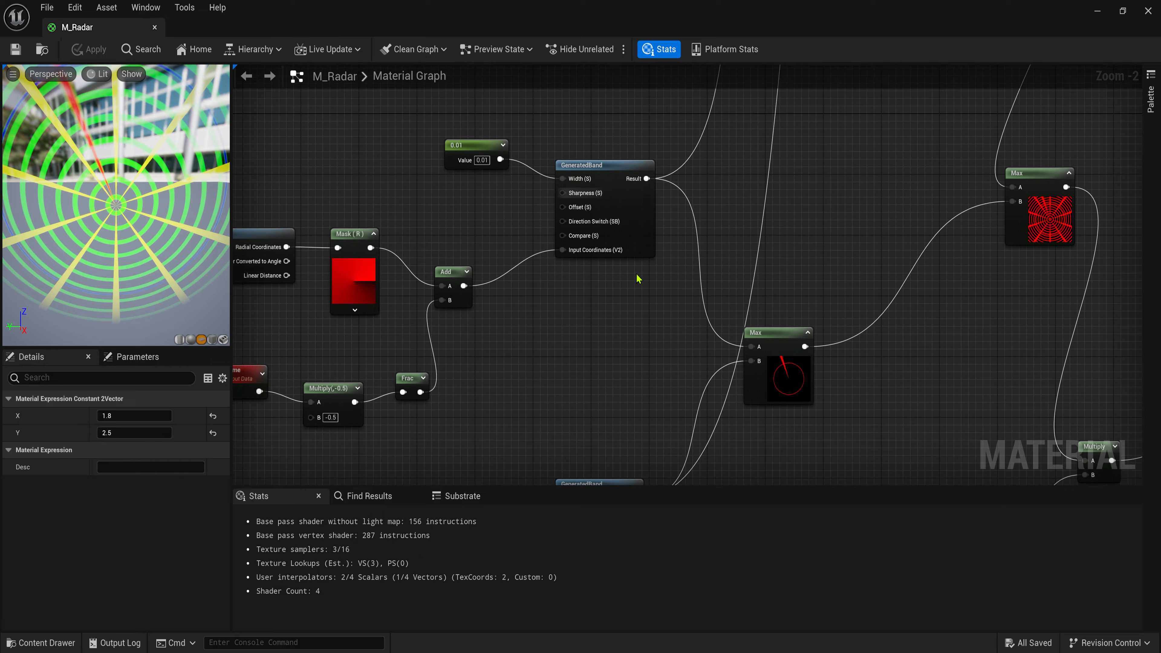
{"action": "right_click_drag", "start_coordinate": [593, 314], "coordinate": [605, 396]}
{"action": "scroll", "coordinate": [604, 396], "scroll_direction": "up", "scroll_amount": 2}
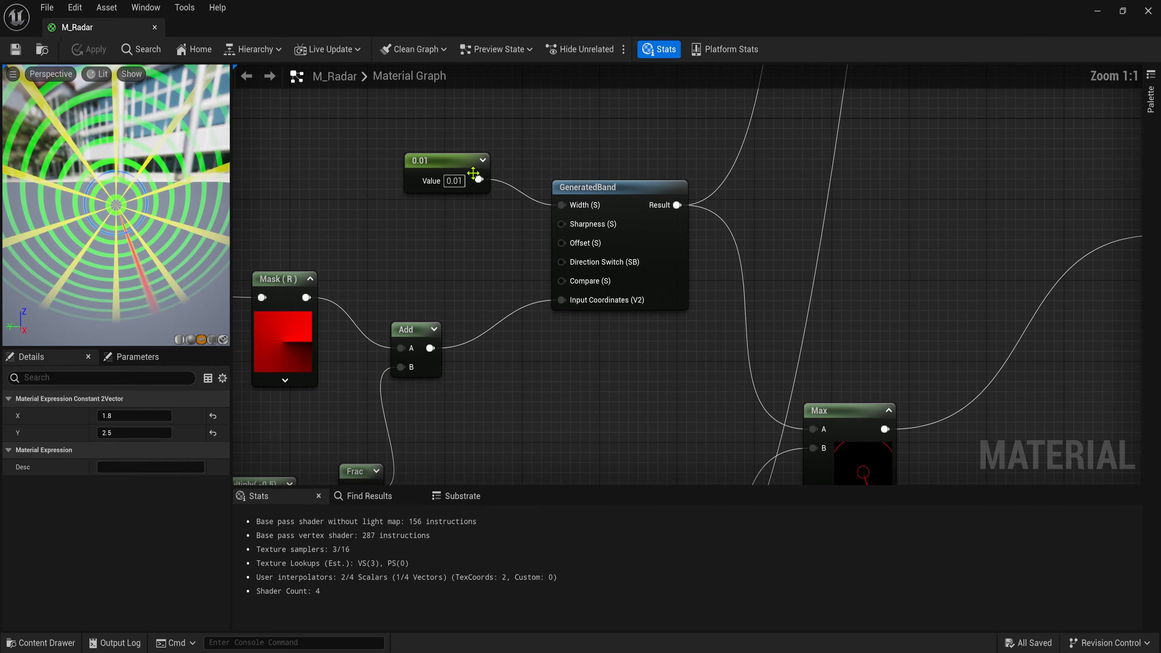
{"action": "left_click", "coordinate": [438, 230]}
{"action": "key", "text": "1"}
{"action": "left_click", "coordinate": [419, 228]}
{"action": "left_click_drag", "start_coordinate": [484, 251], "coordinate": [561, 224]}
{"action": "left_click", "coordinate": [462, 253]}
{"action": "type", "text": "1"}
{"action": "key", "text": "Return"}
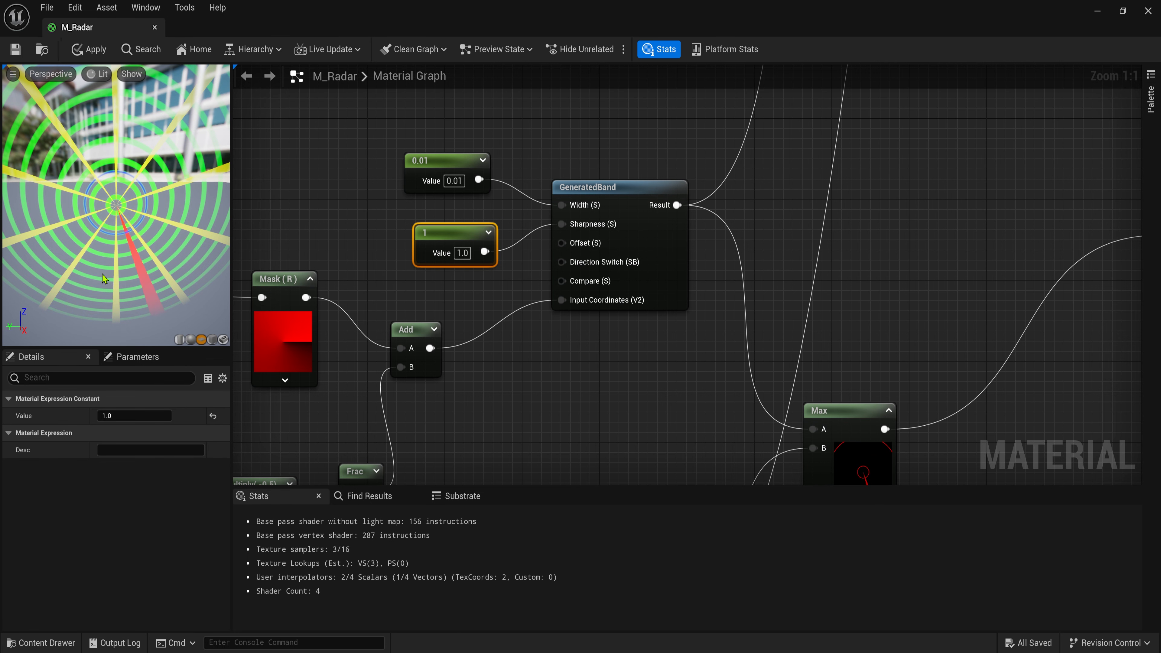
Step: Paste a copy of the constant 1 beside the ring's GeneratedBand and connect it to the Sharpness input
{"action": "right_click_drag", "start_coordinate": [524, 367], "coordinate": [505, 215]}
{"action": "scroll", "coordinate": [555, 317], "scroll_direction": "down", "scroll_amount": 1}
{"action": "left_click", "coordinate": [554, 316]}
{"action": "right_click_drag", "start_coordinate": [554, 317], "coordinate": [600, 189]}
{"action": "key", "text": "ctrl+v"}
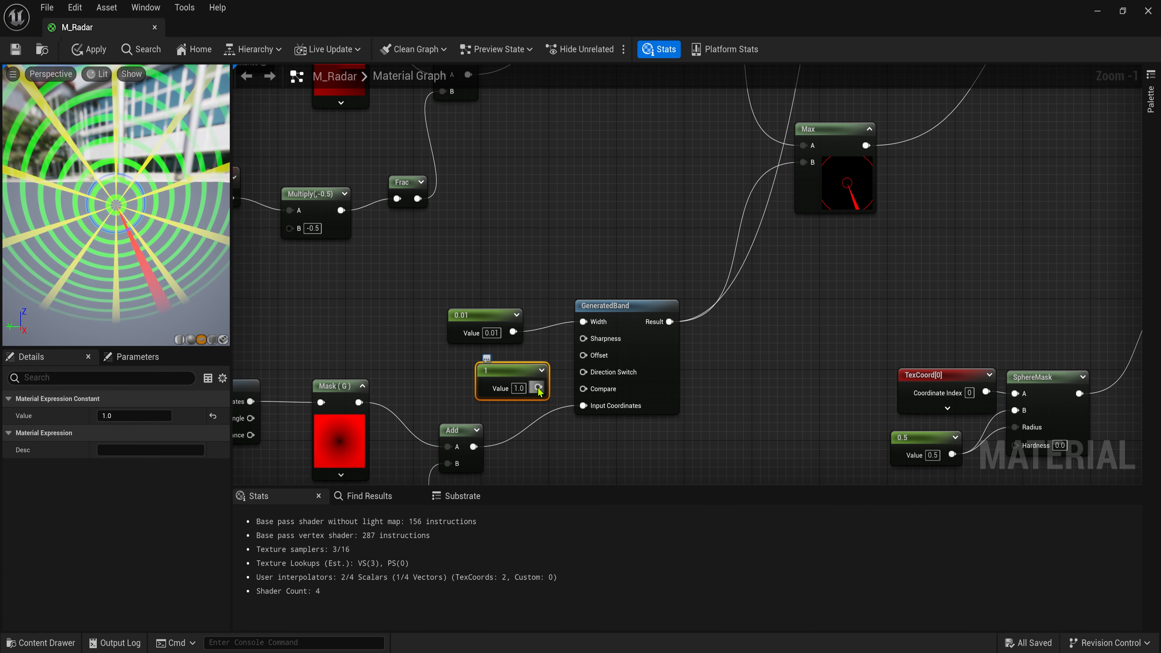
{"action": "left_click_drag", "start_coordinate": [538, 387], "coordinate": [583, 339]}
Step: Line up the width and sharpness constants beside the ring's GeneratedBand and save M_Radar
{"action": "left_click_drag", "start_coordinate": [517, 374], "coordinate": [496, 360]}
{"action": "left_click", "coordinate": [18, 49]}
{"action": "left_click", "coordinate": [518, 303]}
{"action": "left_click_drag", "start_coordinate": [456, 257], "coordinate": [481, 363]}
{"action": "left_click_drag", "start_coordinate": [480, 362], "coordinate": [481, 336]}
{"action": "left_click", "coordinate": [652, 208]}
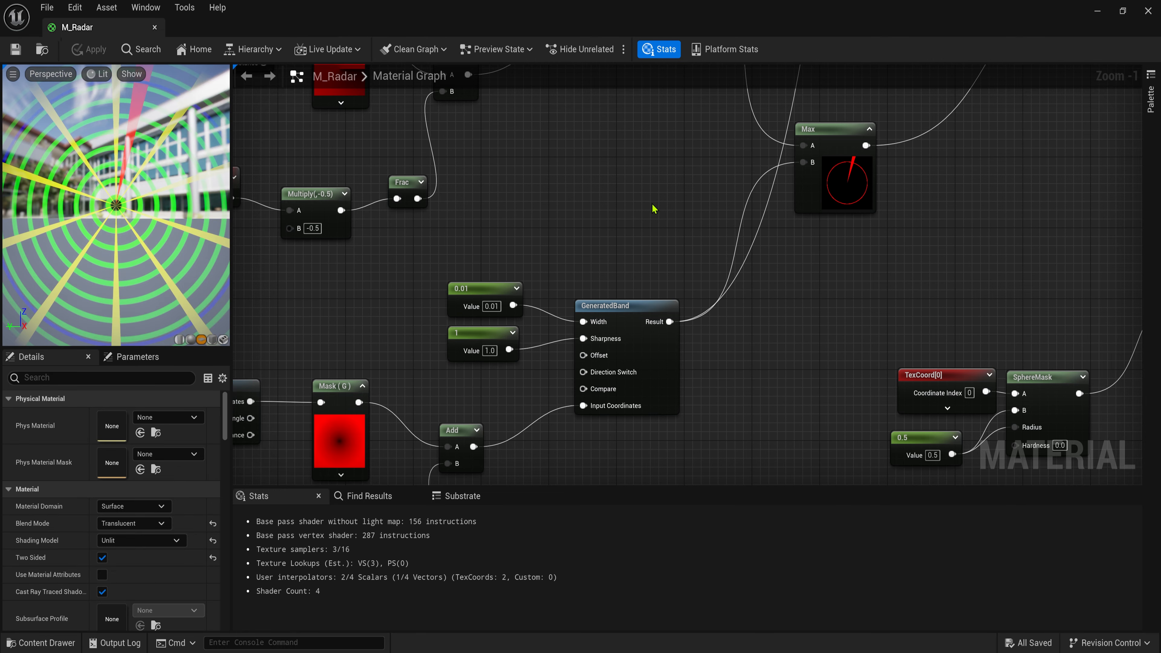
Step: Switch to the Example level, apply M_Radar to the plane, and move the camera around to inspect the radar
{"action": "left_click", "coordinate": [1097, 10]}
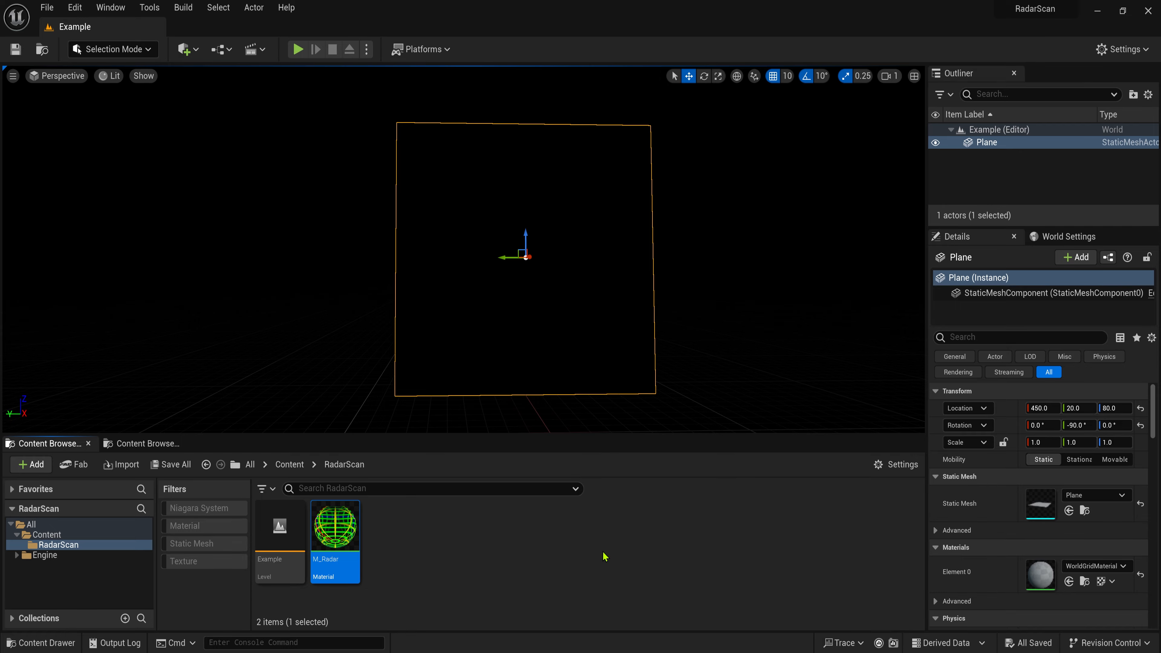
{"action": "left_click_drag", "start_coordinate": [343, 533], "coordinate": [535, 320]}
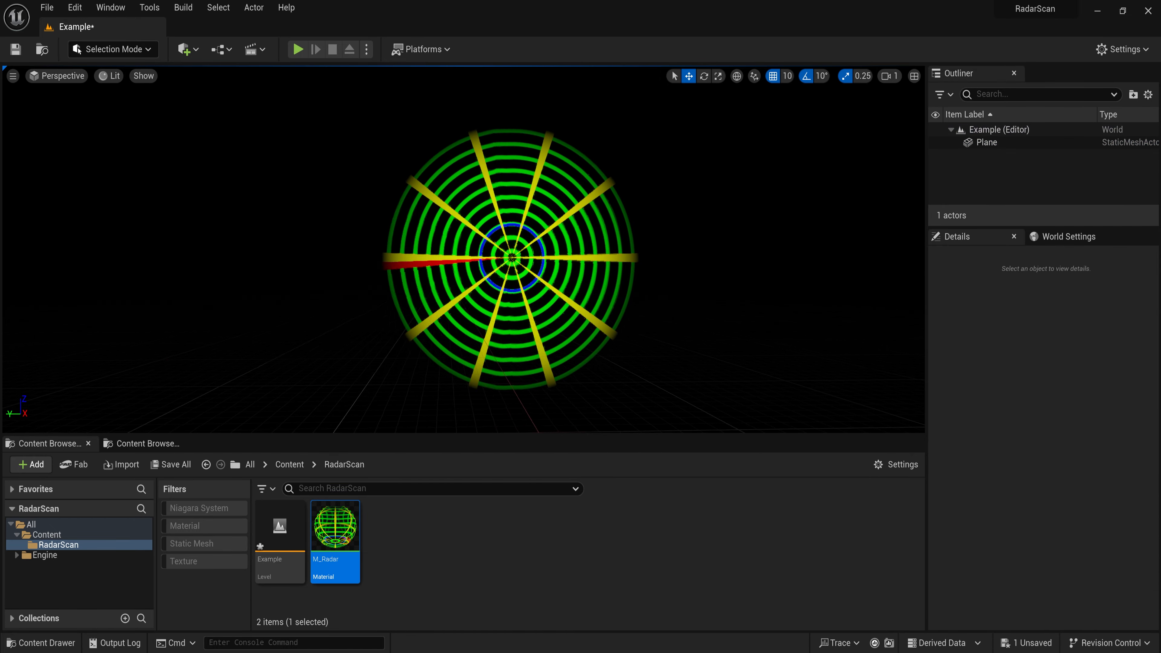
{"action": "key", "text": "s"}
{"action": "right_click_drag", "start_coordinate": [676, 342], "coordinate": [677, 342]}
{"action": "key", "text": "d"}
{"action": "key", "text": "w"}
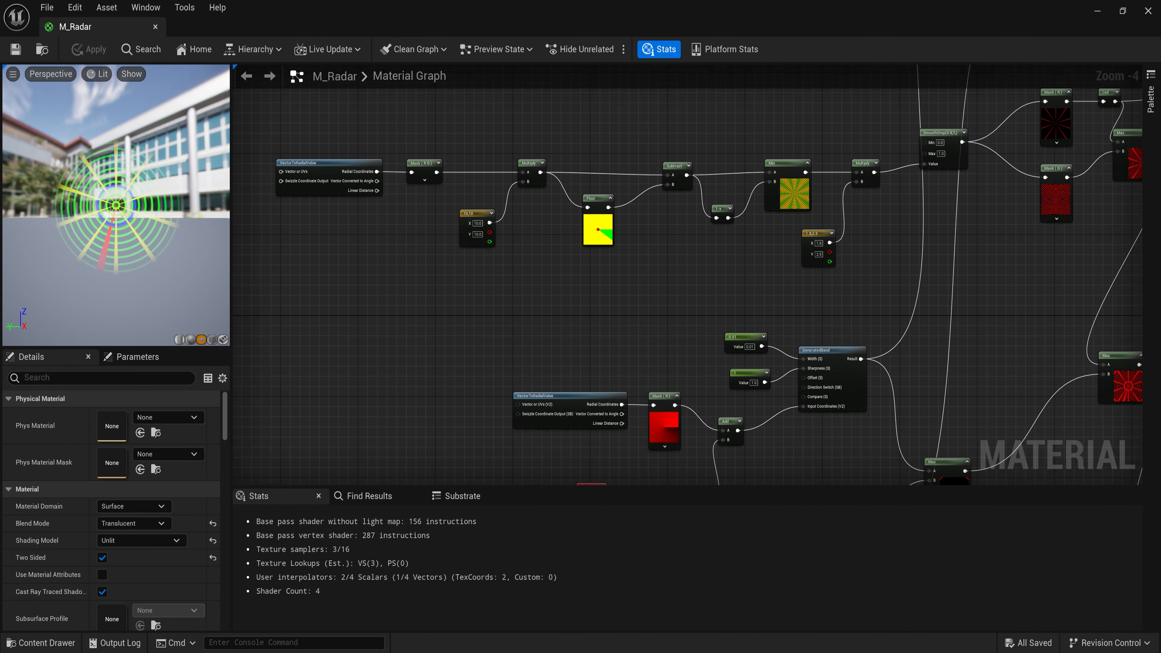
Step: Back in M_Radar, add a TexCoord node before the grid's VectorToRadialValue and connect it to a new Subtract node
{"action": "scroll", "coordinate": [386, 254], "scroll_direction": "up", "scroll_amount": 1}
{"action": "right_click_drag", "start_coordinate": [386, 254], "coordinate": [666, 317]}
{"action": "left_click", "coordinate": [640, 289]}
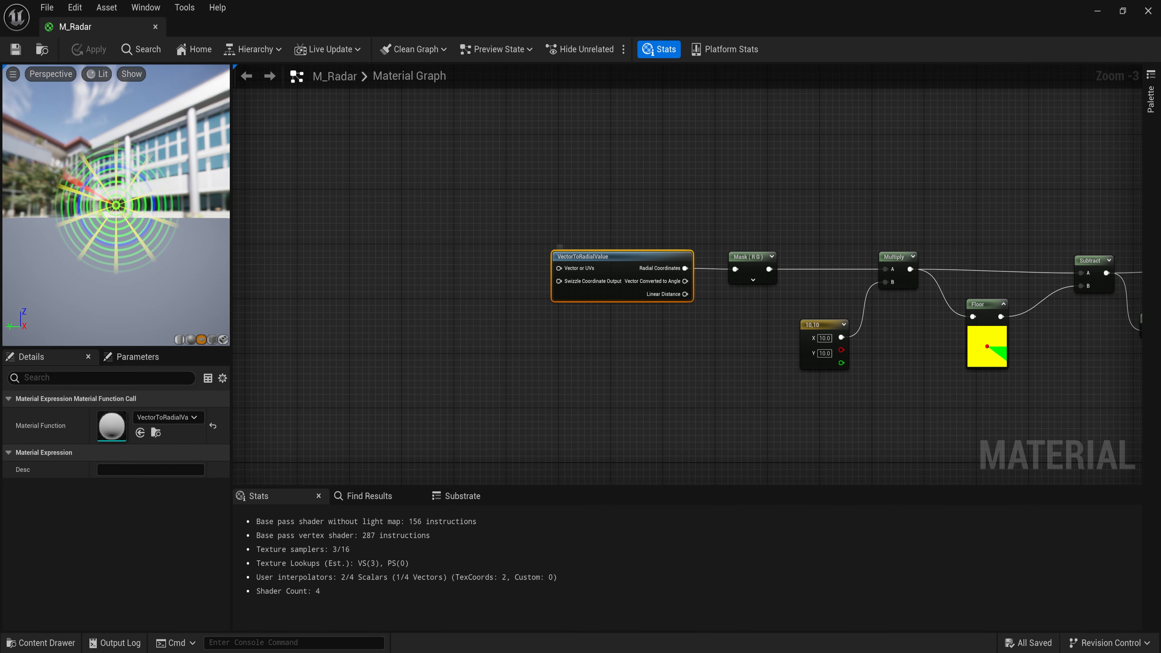
{"action": "left_click", "coordinate": [483, 252]}
{"action": "right_click_drag", "start_coordinate": [341, 253], "coordinate": [459, 188]}
{"action": "scroll", "coordinate": [483, 251], "scroll_direction": "up", "scroll_amount": 2}
{"action": "key", "text": "u"}
{"action": "left_click", "coordinate": [385, 179]}
{"action": "scroll", "coordinate": [451, 196], "scroll_direction": "up", "scroll_amount": 1}
{"action": "left_click_drag", "start_coordinate": [479, 203], "coordinate": [545, 206]}
{"action": "type", "text": "sub"}
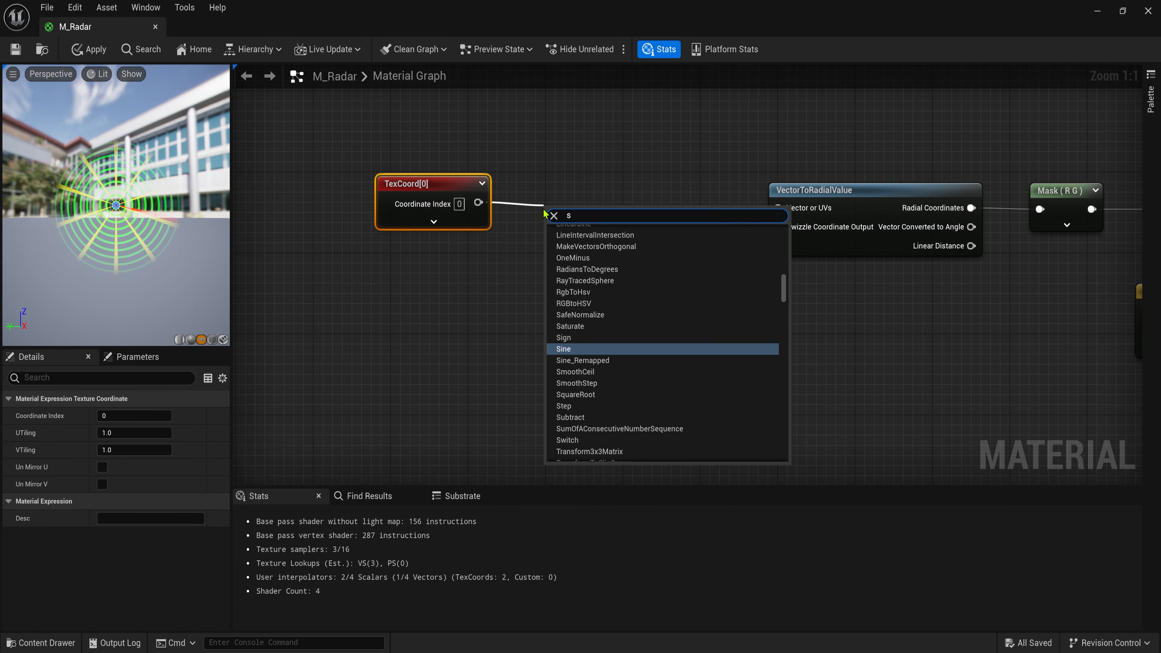
{"action": "left_click", "coordinate": [574, 278]}
Step: Open the VectorToRadialValue function, examine the nodes feeding its Vector or UVs input, and close it
{"action": "scroll", "coordinate": [574, 278], "scroll_direction": "down", "scroll_amount": 3}
{"action": "right_click_drag", "start_coordinate": [772, 166], "coordinate": [702, 197]}
{"action": "double_click", "coordinate": [785, 249]}
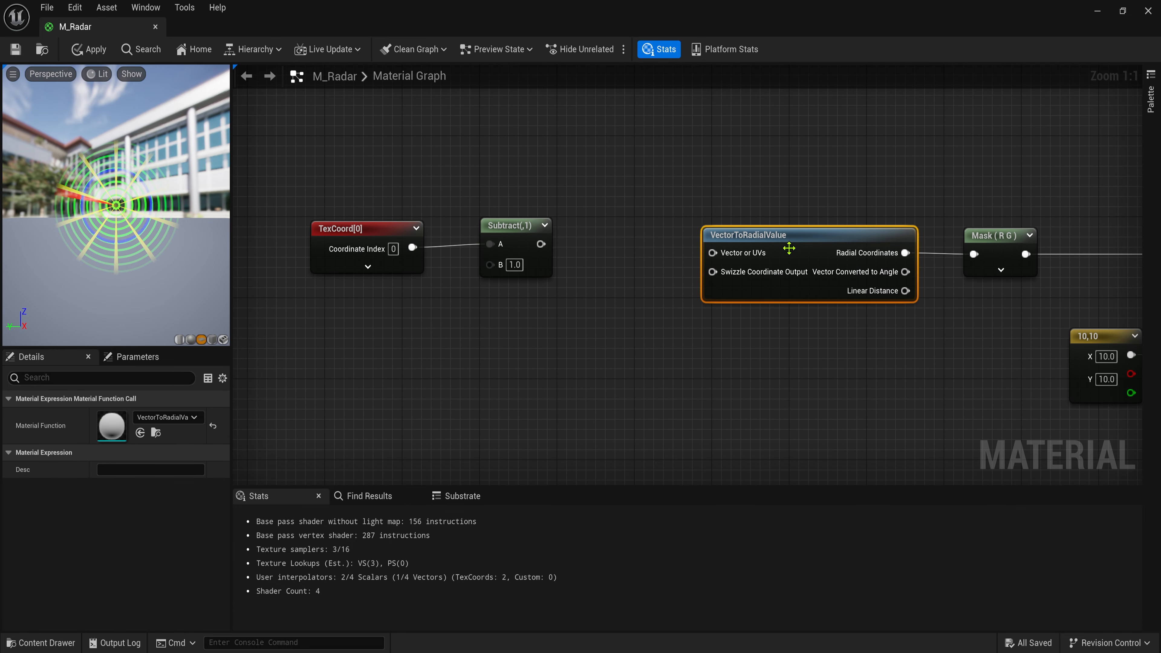
{"action": "scroll", "coordinate": [907, 277], "scroll_direction": "down", "scroll_amount": 2}
{"action": "right_click_drag", "start_coordinate": [297, 293], "coordinate": [729, 189]}
{"action": "scroll", "coordinate": [543, 264], "scroll_direction": "up", "scroll_amount": 2}
{"action": "left_click_drag", "start_coordinate": [533, 224], "coordinate": [681, 352]}
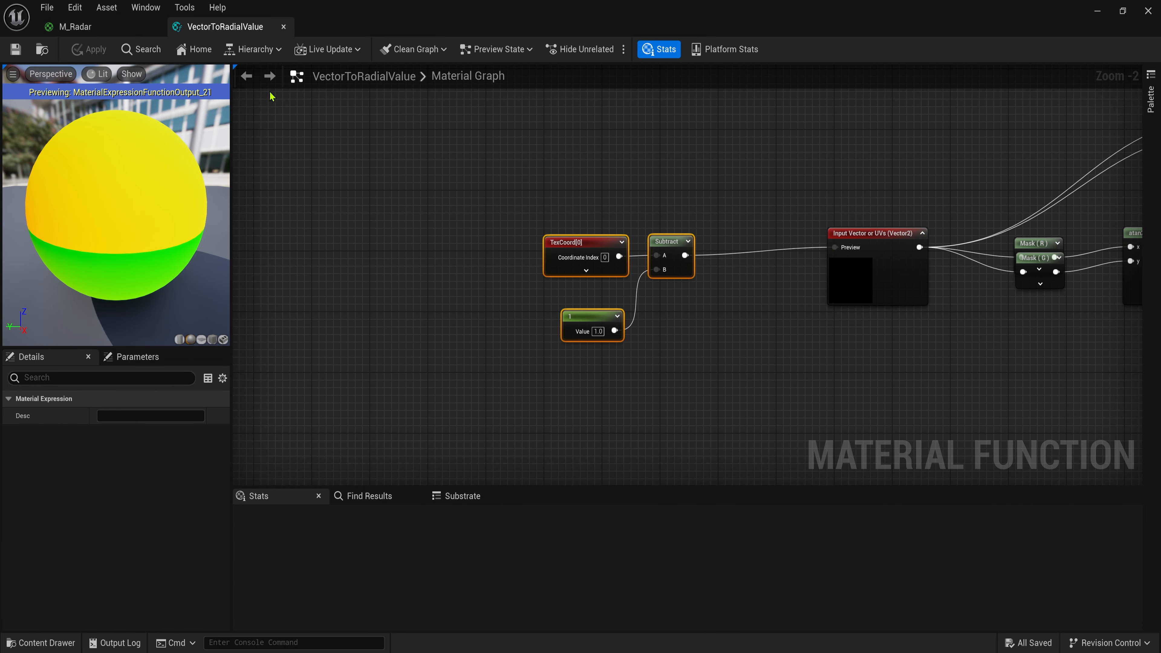
{"action": "scroll", "coordinate": [579, 299], "scroll_direction": "up", "scroll_amount": 1}
{"action": "left_click", "coordinate": [679, 174]}
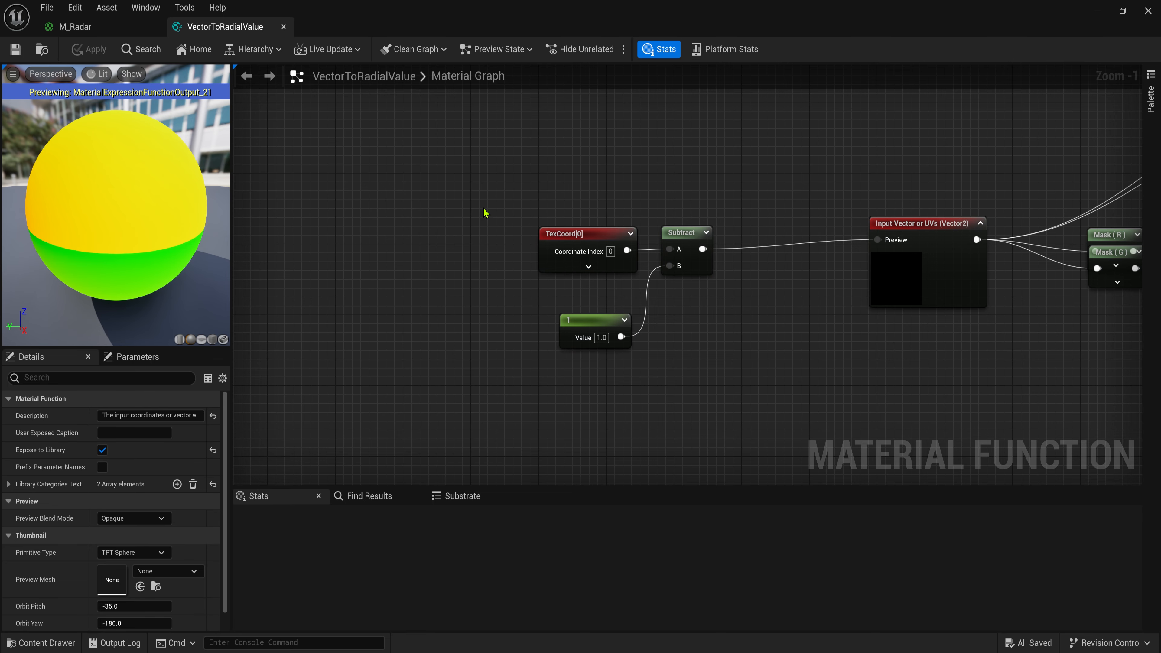
{"action": "left_click_drag", "start_coordinate": [485, 212], "coordinate": [720, 314]}
{"action": "left_click", "coordinate": [283, 27]}
Step: Set the Subtract's B to 0.5 and connect its output to the grid VectorToRadialValue's Vector or UVs input
{"action": "left_click", "coordinate": [517, 231]}
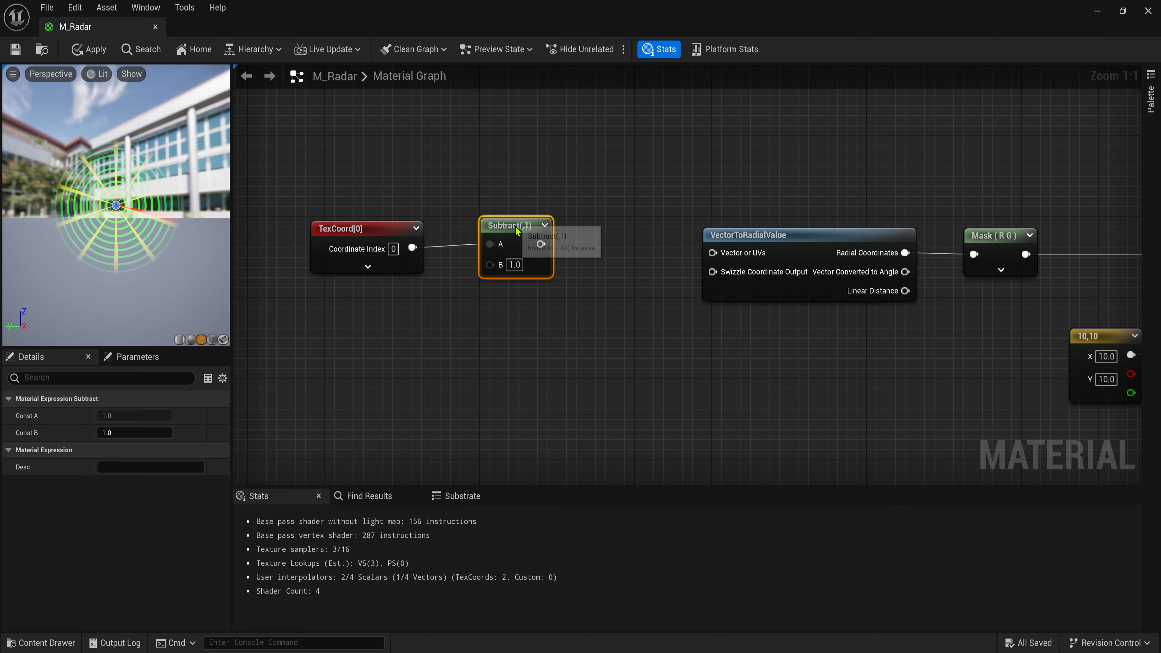
{"action": "left_click_drag", "start_coordinate": [517, 231], "coordinate": [527, 241]}
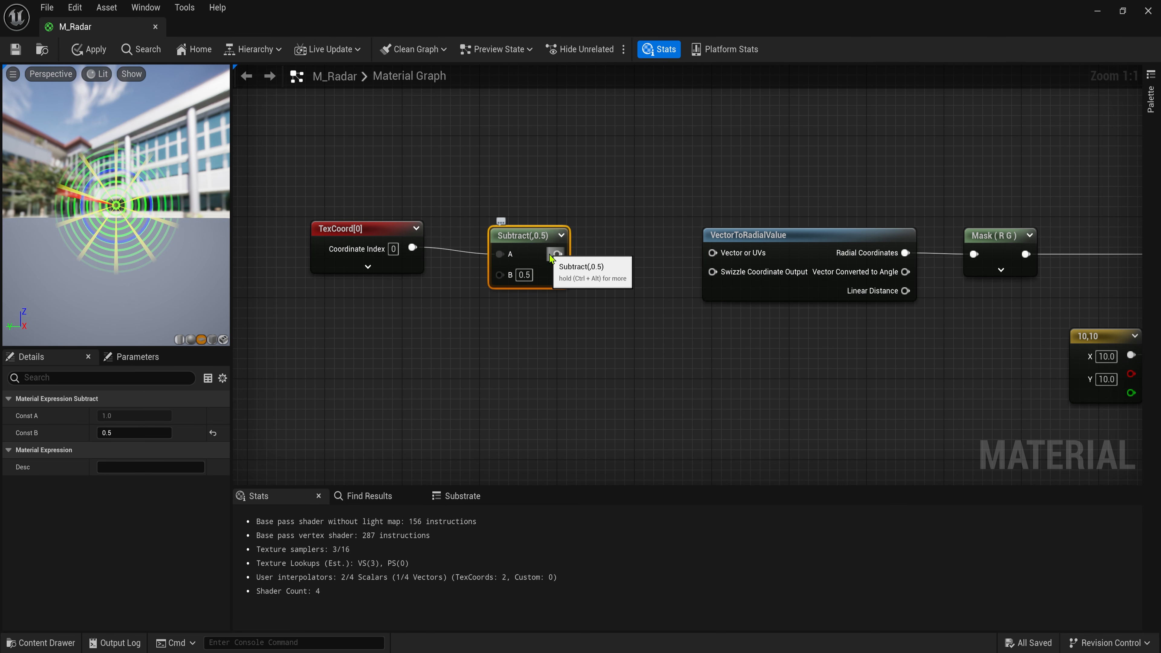
{"action": "left_click_drag", "start_coordinate": [693, 256], "coordinate": [712, 252]}
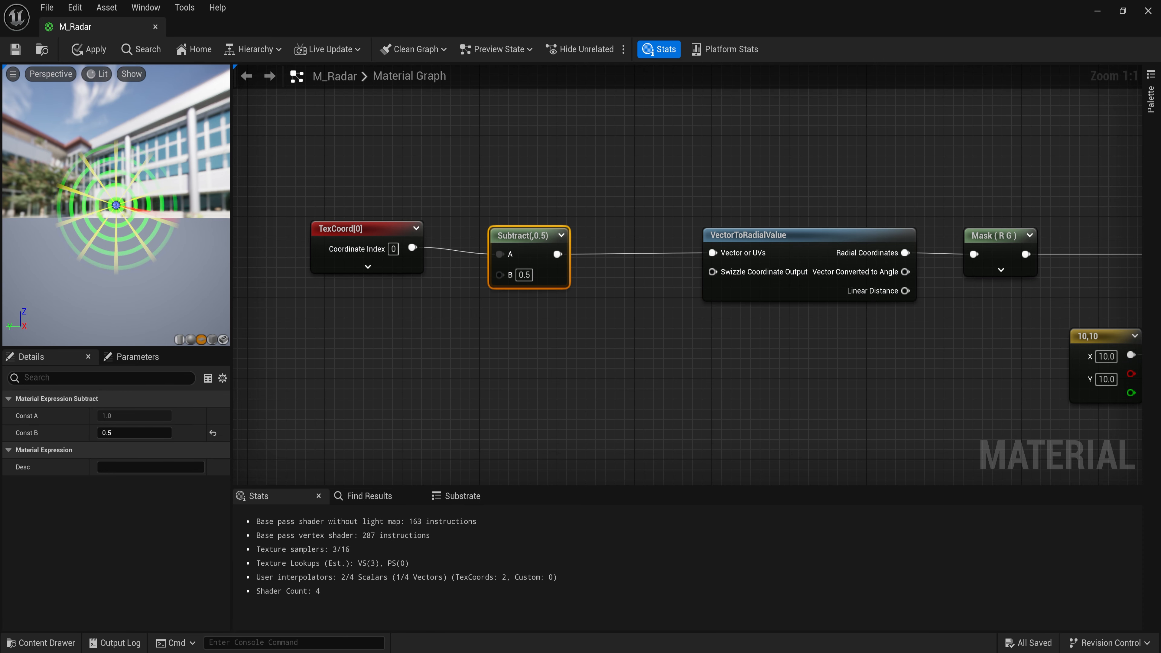
Step: Set Y to 20 on the Constant2Vector feeding the grid's first Multiply and check the preview
{"action": "right_click_drag", "start_coordinate": [664, 362], "coordinate": [446, 338]}
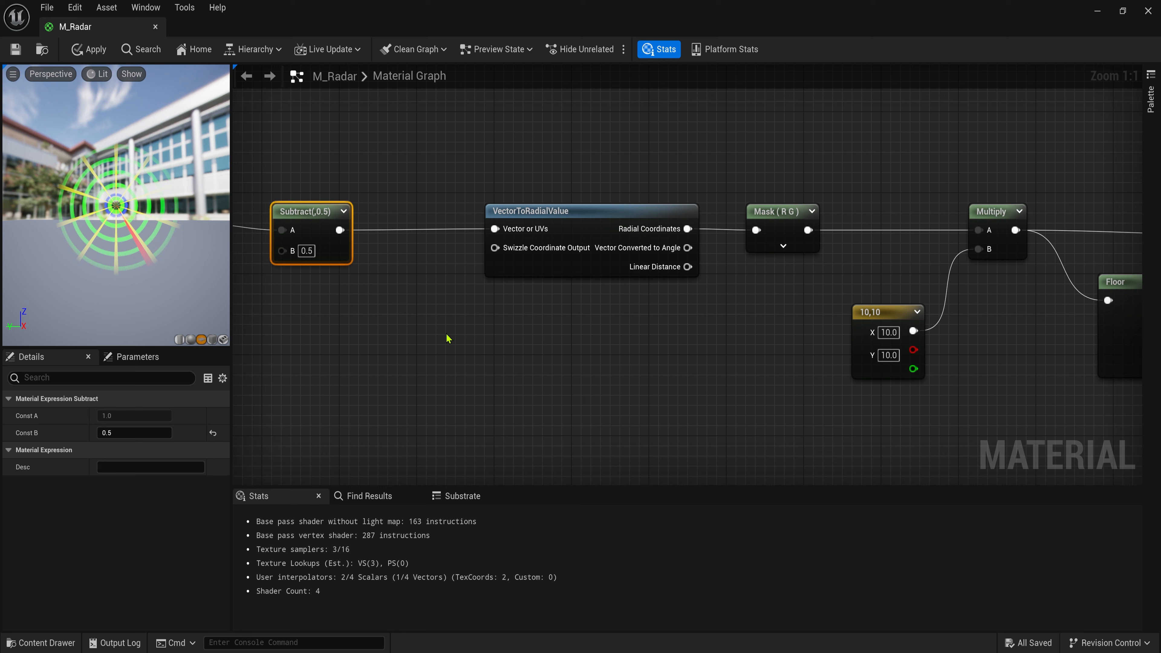
{"action": "left_click", "coordinate": [888, 354]}
{"action": "type", "text": "20"}
{"action": "key", "text": "Return"}
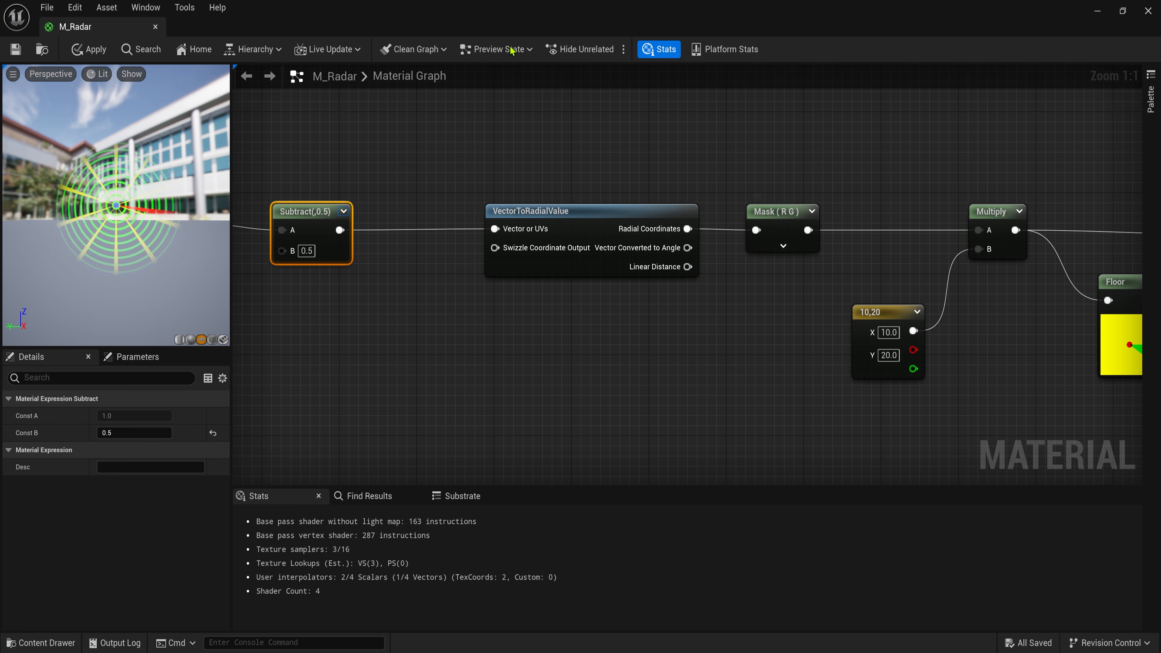
{"action": "left_click_drag", "start_coordinate": [174, 160], "coordinate": [160, 153]}
Step: Insert a CustomRotator node between the grid's TexCoord and Subtract nodes
{"action": "right_click_drag", "start_coordinate": [243, 192], "coordinate": [523, 185]}
{"action": "left_click_drag", "start_coordinate": [443, 200], "coordinate": [422, 213]}
{"action": "type", "text": "cus"}
{"action": "left_click", "coordinate": [458, 328]}
{"action": "left_click_drag", "start_coordinate": [526, 222], "coordinate": [561, 222]}
{"action": "left_click", "coordinate": [320, 325]}
Step: Add a Time node feeding a Frac node, and connect the Frac to the CustomRotator's Rotation Angle input
{"action": "right_click_drag", "start_coordinate": [320, 325], "coordinate": [497, 298]}
{"action": "right_click", "coordinate": [386, 291]}
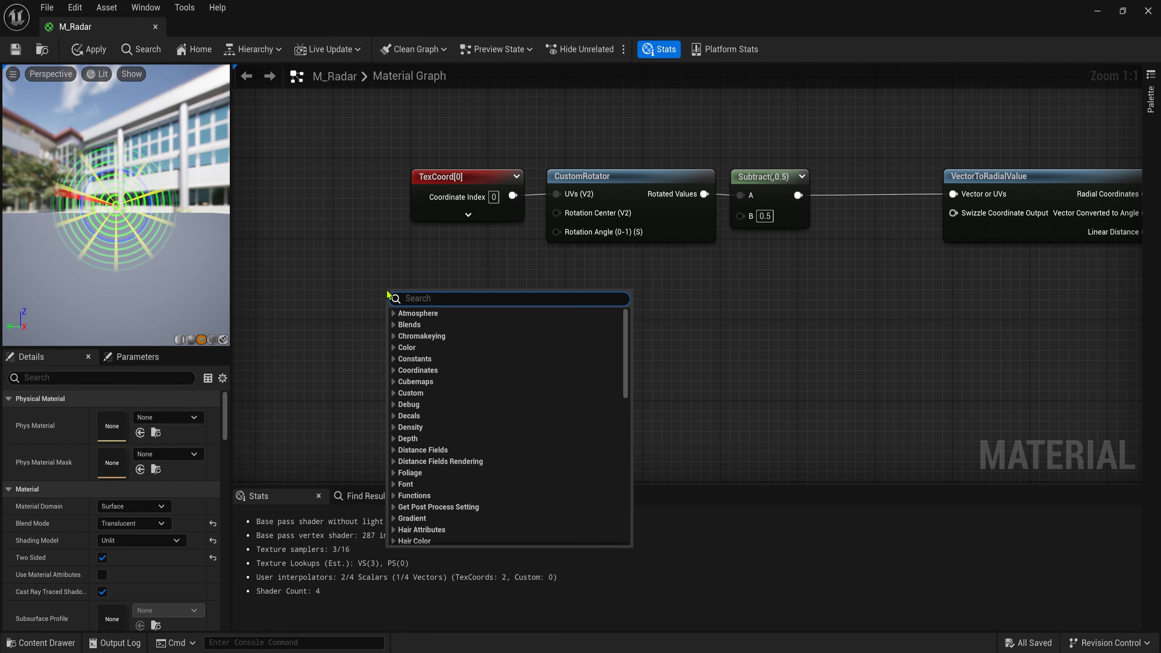
{"action": "type", "text": "time"}
{"action": "key", "text": "Return"}
{"action": "left_click_drag", "start_coordinate": [437, 325], "coordinate": [489, 328]}
{"action": "type", "text": "frac"}
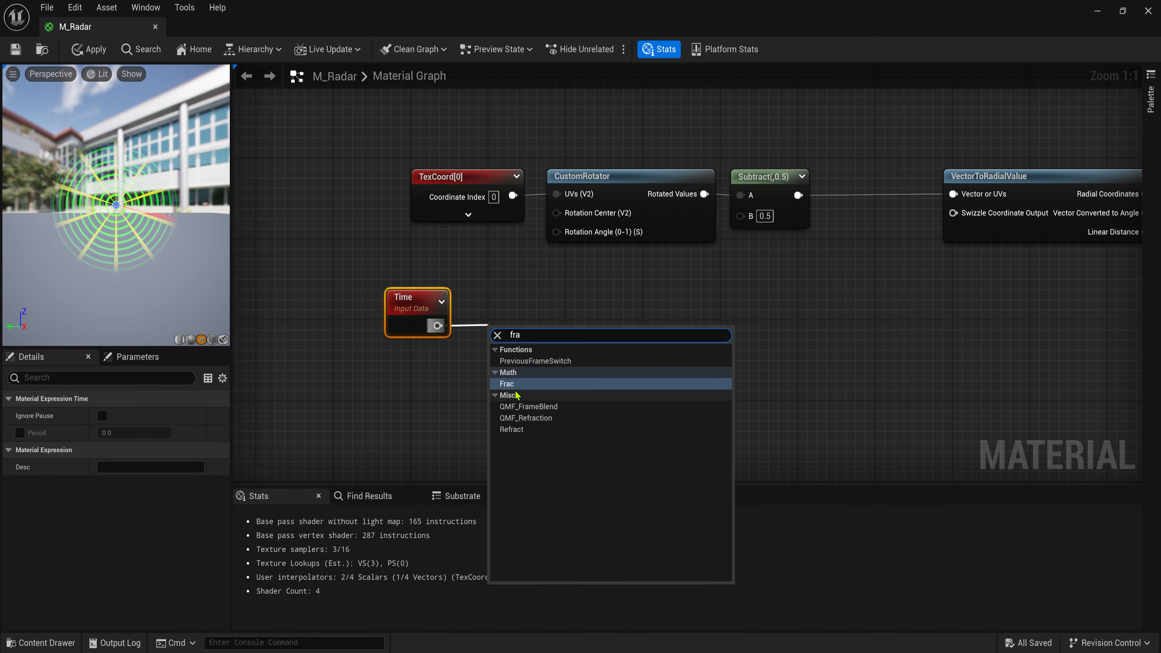
{"action": "key", "text": "Return"}
{"action": "left_click_drag", "start_coordinate": [574, 273], "coordinate": [556, 232]}
{"action": "left_click_drag", "start_coordinate": [503, 333], "coordinate": [428, 320]}
{"action": "left_click_drag", "start_coordinate": [501, 311], "coordinate": [413, 310]}
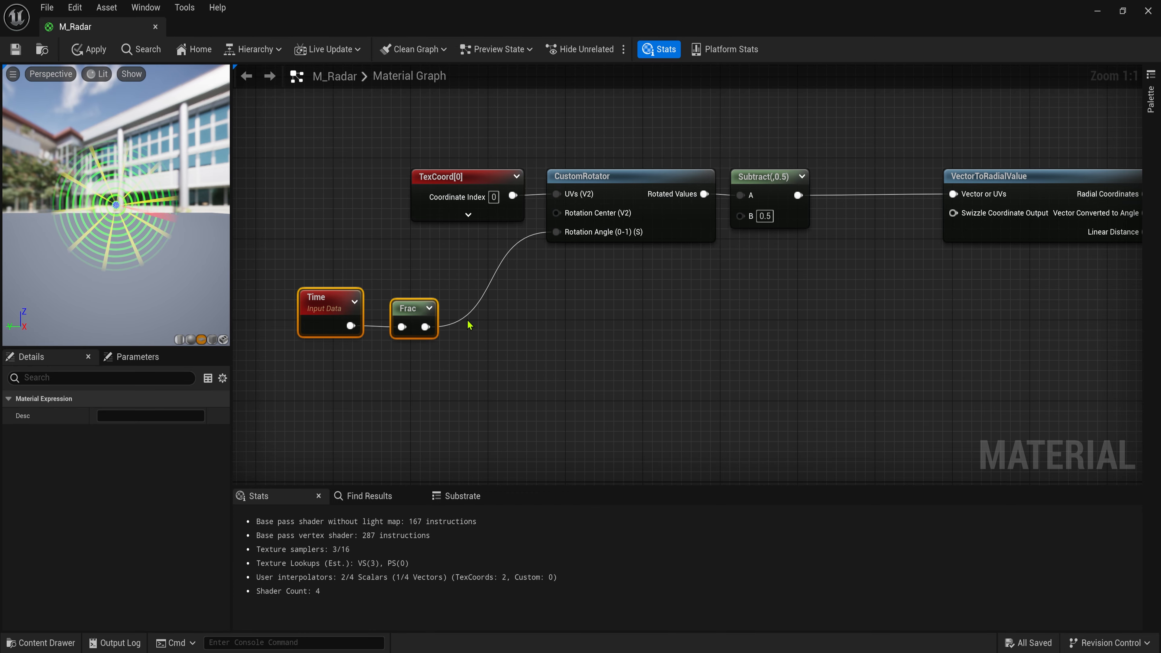
Step: Insert a Multiply node with B set to 0.15 between the Time and Frac nodes
{"action": "left_click", "coordinate": [357, 233]}
{"action": "right_click_drag", "start_coordinate": [358, 233], "coordinate": [442, 195]}
{"action": "left_click_drag", "start_coordinate": [499, 271], "coordinate": [596, 271]}
{"action": "left_click_drag", "start_coordinate": [449, 293], "coordinate": [319, 345]}
{"action": "left_click", "coordinate": [461, 322]}
{"action": "key", "text": "m"}
{"action": "left_click", "coordinate": [477, 292]}
{"action": "left_click_drag", "start_coordinate": [434, 289], "coordinate": [583, 289]}
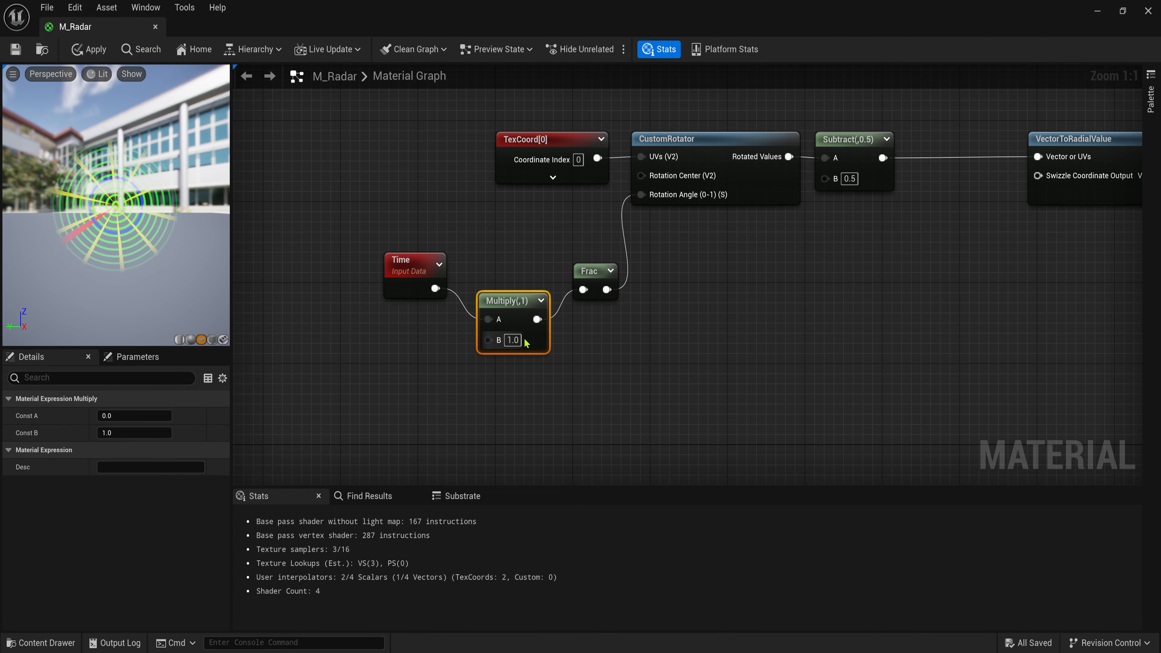
{"action": "left_click", "coordinate": [514, 341]}
{"action": "type", "text": ".15"}
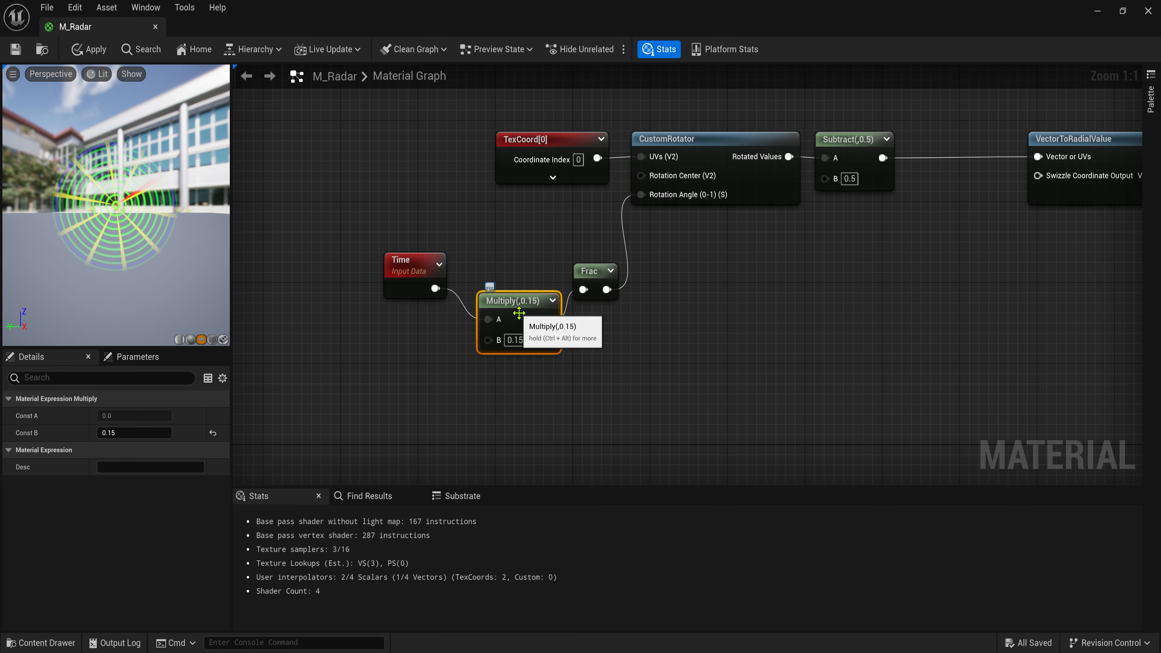
{"action": "key", "text": "Return"}
Step: Insert a Floor node between the Time and Multiply nodes, aligned in the chain, so the rotation advances in steps
{"action": "left_click_drag", "start_coordinate": [421, 264], "coordinate": [340, 295]}
{"action": "left_click", "coordinate": [254, 255]}
{"action": "right_click_drag", "start_coordinate": [254, 255], "coordinate": [322, 201]}
{"action": "left_click_drag", "start_coordinate": [420, 266], "coordinate": [573, 273]}
{"action": "type", "text": "fl"}
{"action": "left_click", "coordinate": [488, 382]}
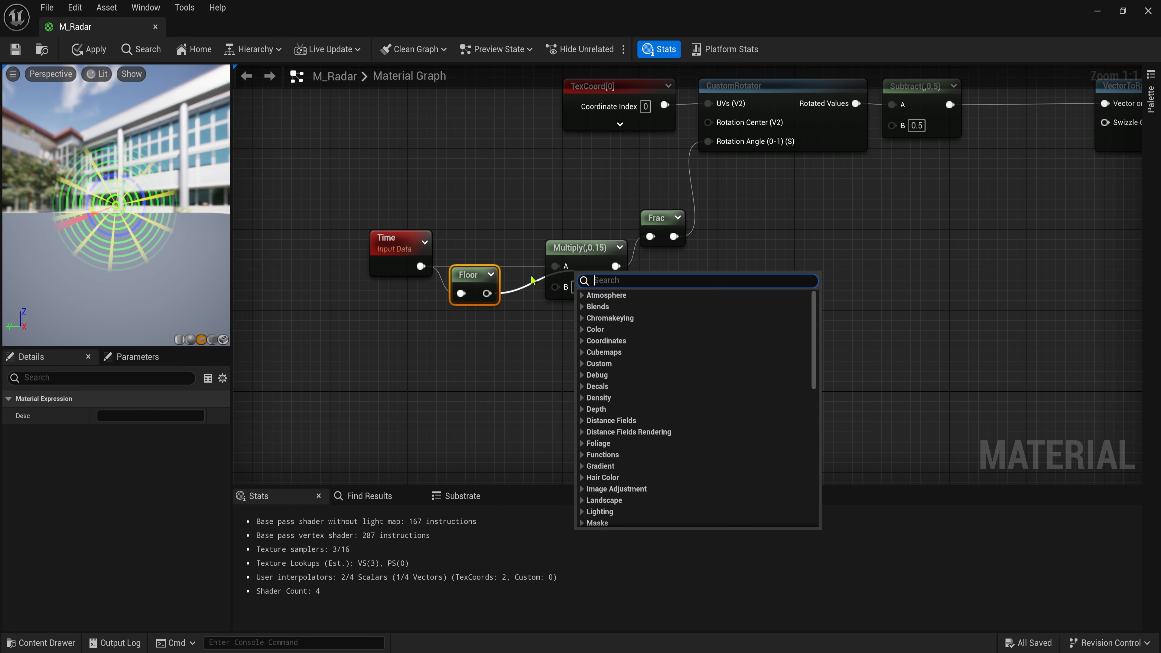
{"action": "left_click_drag", "start_coordinate": [484, 293], "coordinate": [477, 249]}
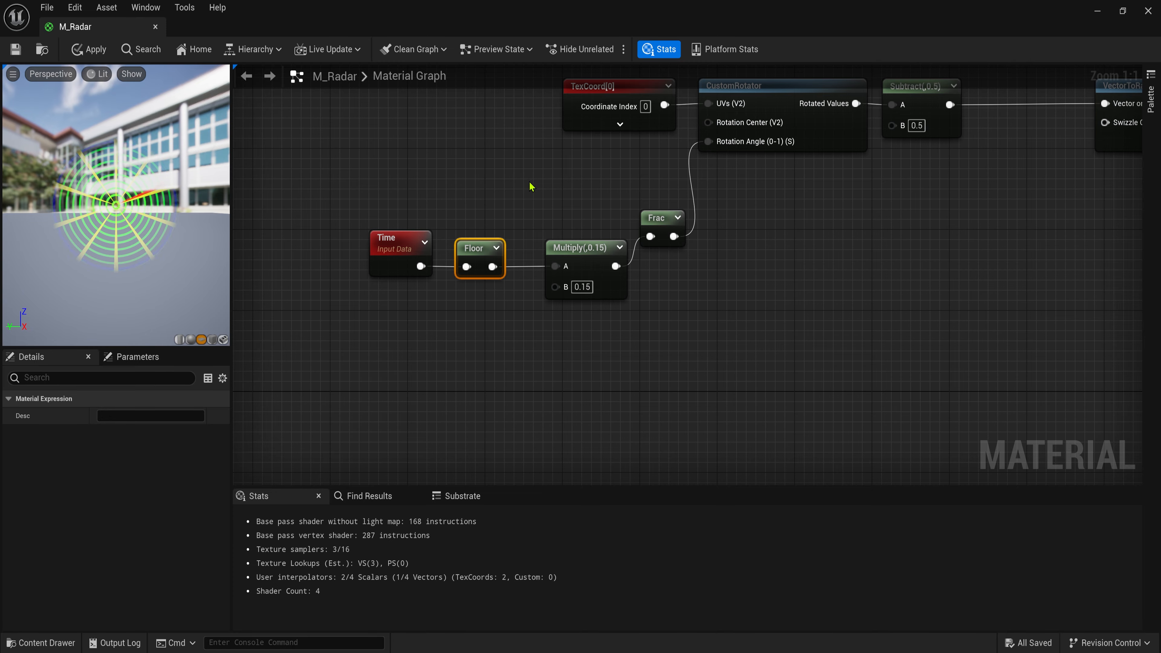
Step: Examine the material graph from the grid's rotation nodes through the scan-line branch to the color blending and material output
{"action": "scroll", "coordinate": [539, 185], "scroll_direction": "down", "scroll_amount": 1}
{"action": "left_click_drag", "start_coordinate": [323, 127], "coordinate": [872, 398]}
{"action": "right_click_drag", "start_coordinate": [872, 397], "coordinate": [640, 274]}
{"action": "scroll", "coordinate": [690, 317], "scroll_direction": "down", "scroll_amount": 1}
{"action": "left_click", "coordinate": [689, 316]}
{"action": "scroll", "coordinate": [690, 317], "scroll_direction": "down", "scroll_amount": 3}
{"action": "right_click_drag", "start_coordinate": [775, 350], "coordinate": [576, 246]}
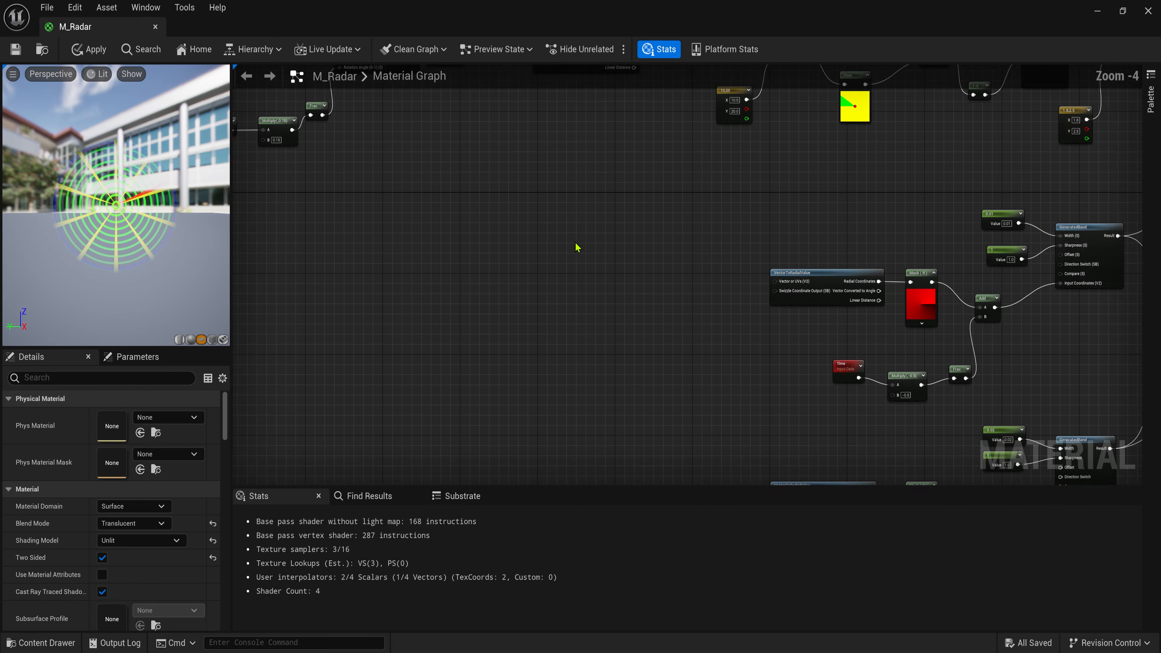
{"action": "right_click_drag", "start_coordinate": [812, 289], "coordinate": [528, 214]}
{"action": "scroll", "coordinate": [575, 200], "scroll_direction": "up", "scroll_amount": 2}
{"action": "left_click", "coordinate": [889, 284]}
{"action": "right_click_drag", "start_coordinate": [886, 320], "coordinate": [916, 89]}
{"action": "left_click_drag", "start_coordinate": [917, 168], "coordinate": [670, 211]}
{"action": "right_click_drag", "start_coordinate": [832, 166], "coordinate": [654, 314]}
{"action": "scroll", "coordinate": [654, 314], "scroll_direction": "down", "scroll_amount": 2}
{"action": "right_click_drag", "start_coordinate": [643, 200], "coordinate": [576, 348]}
{"action": "right_click_drag", "start_coordinate": [594, 260], "coordinate": [653, 318]}
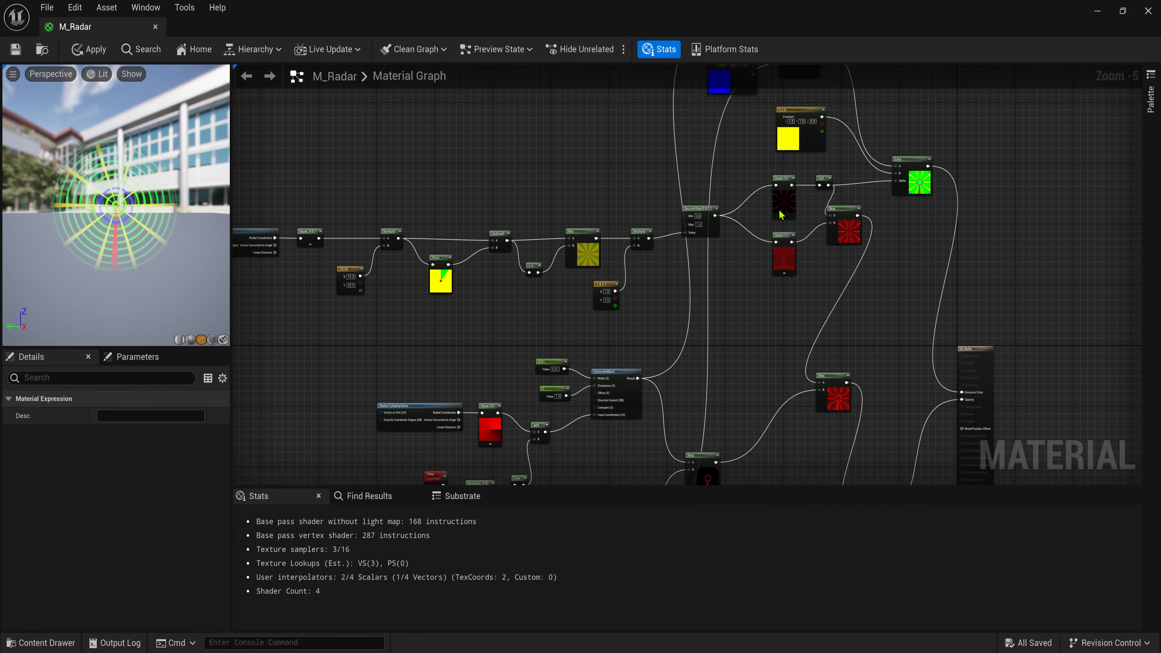
{"action": "right_click_drag", "start_coordinate": [544, 190], "coordinate": [617, 150]}
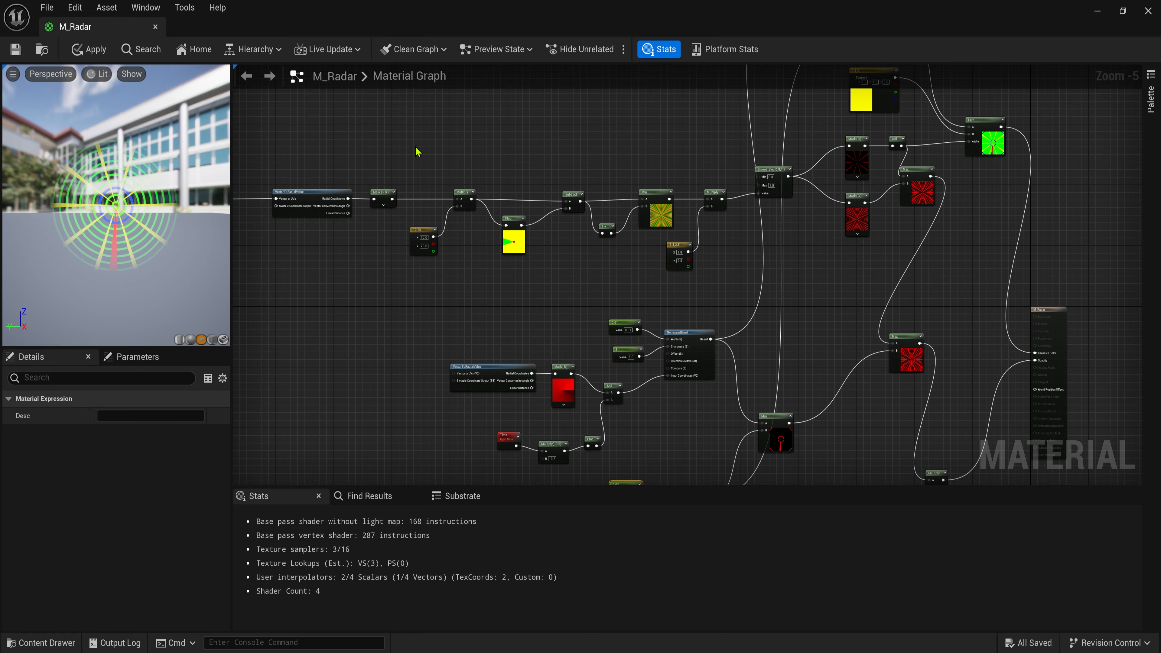